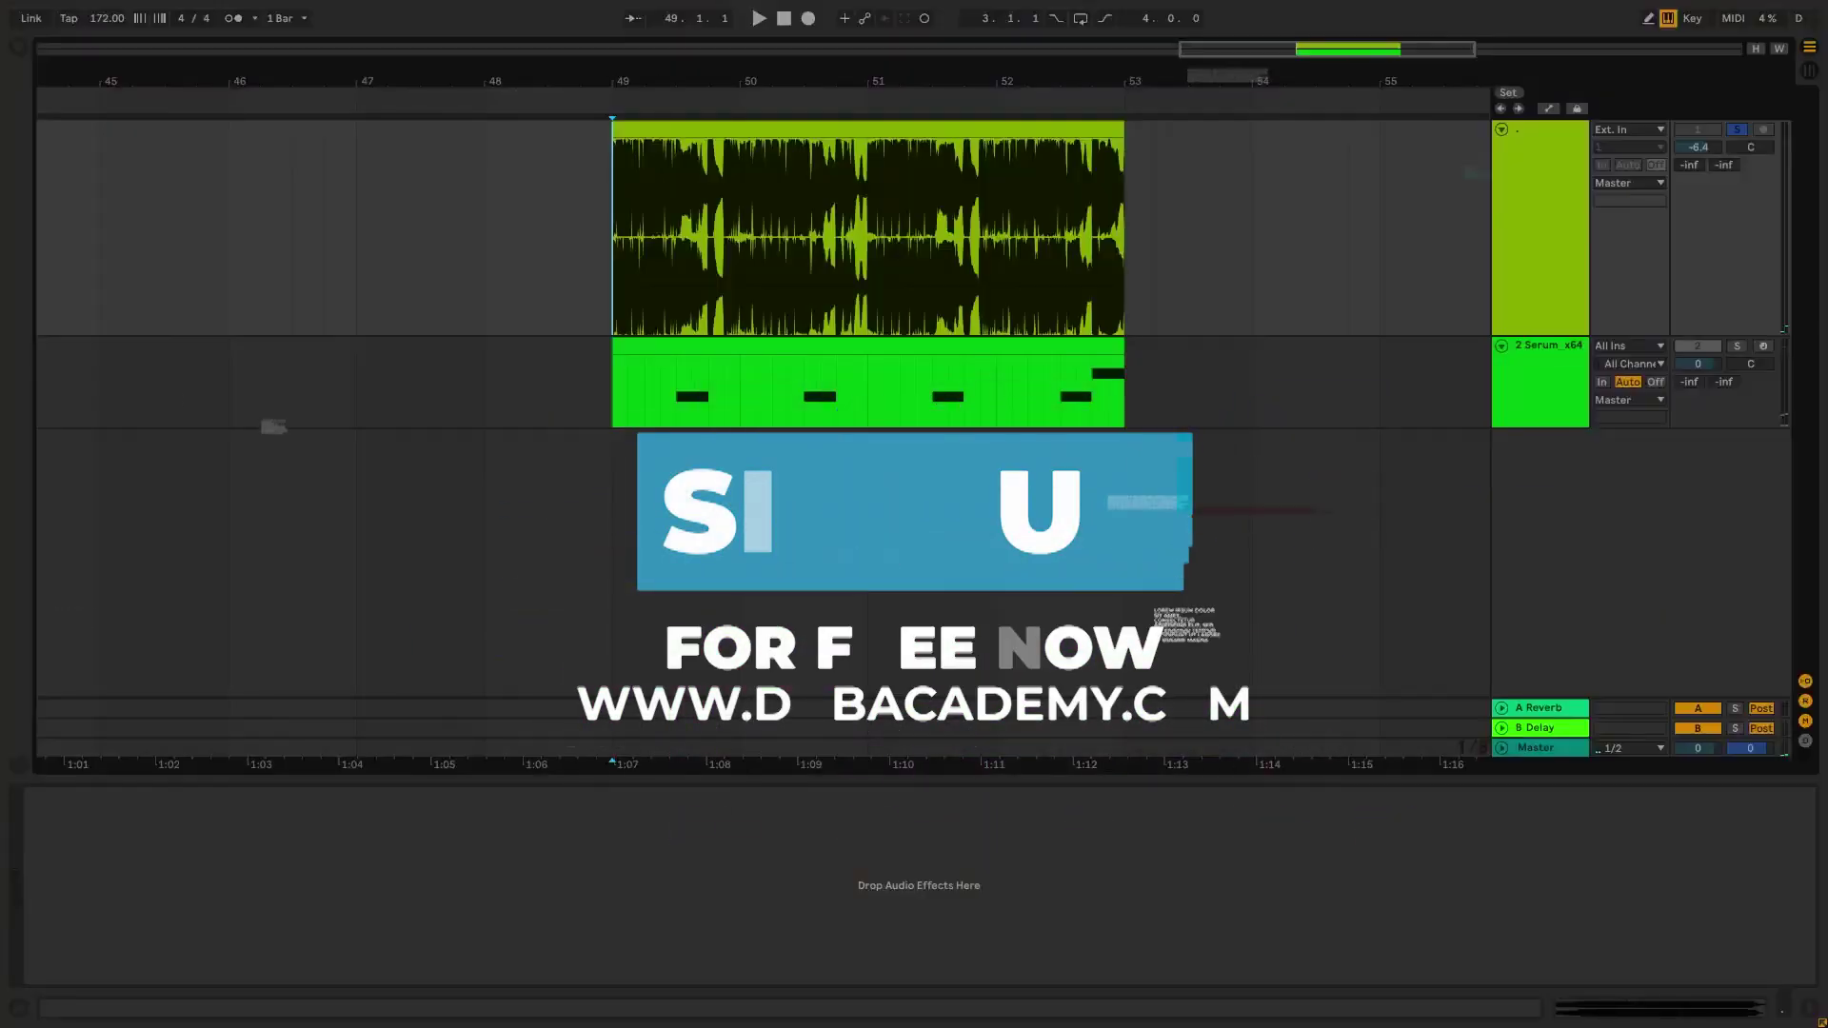
# - Play the soloed original audio clip from just before bar 49
pyautogui.click(615, 246)
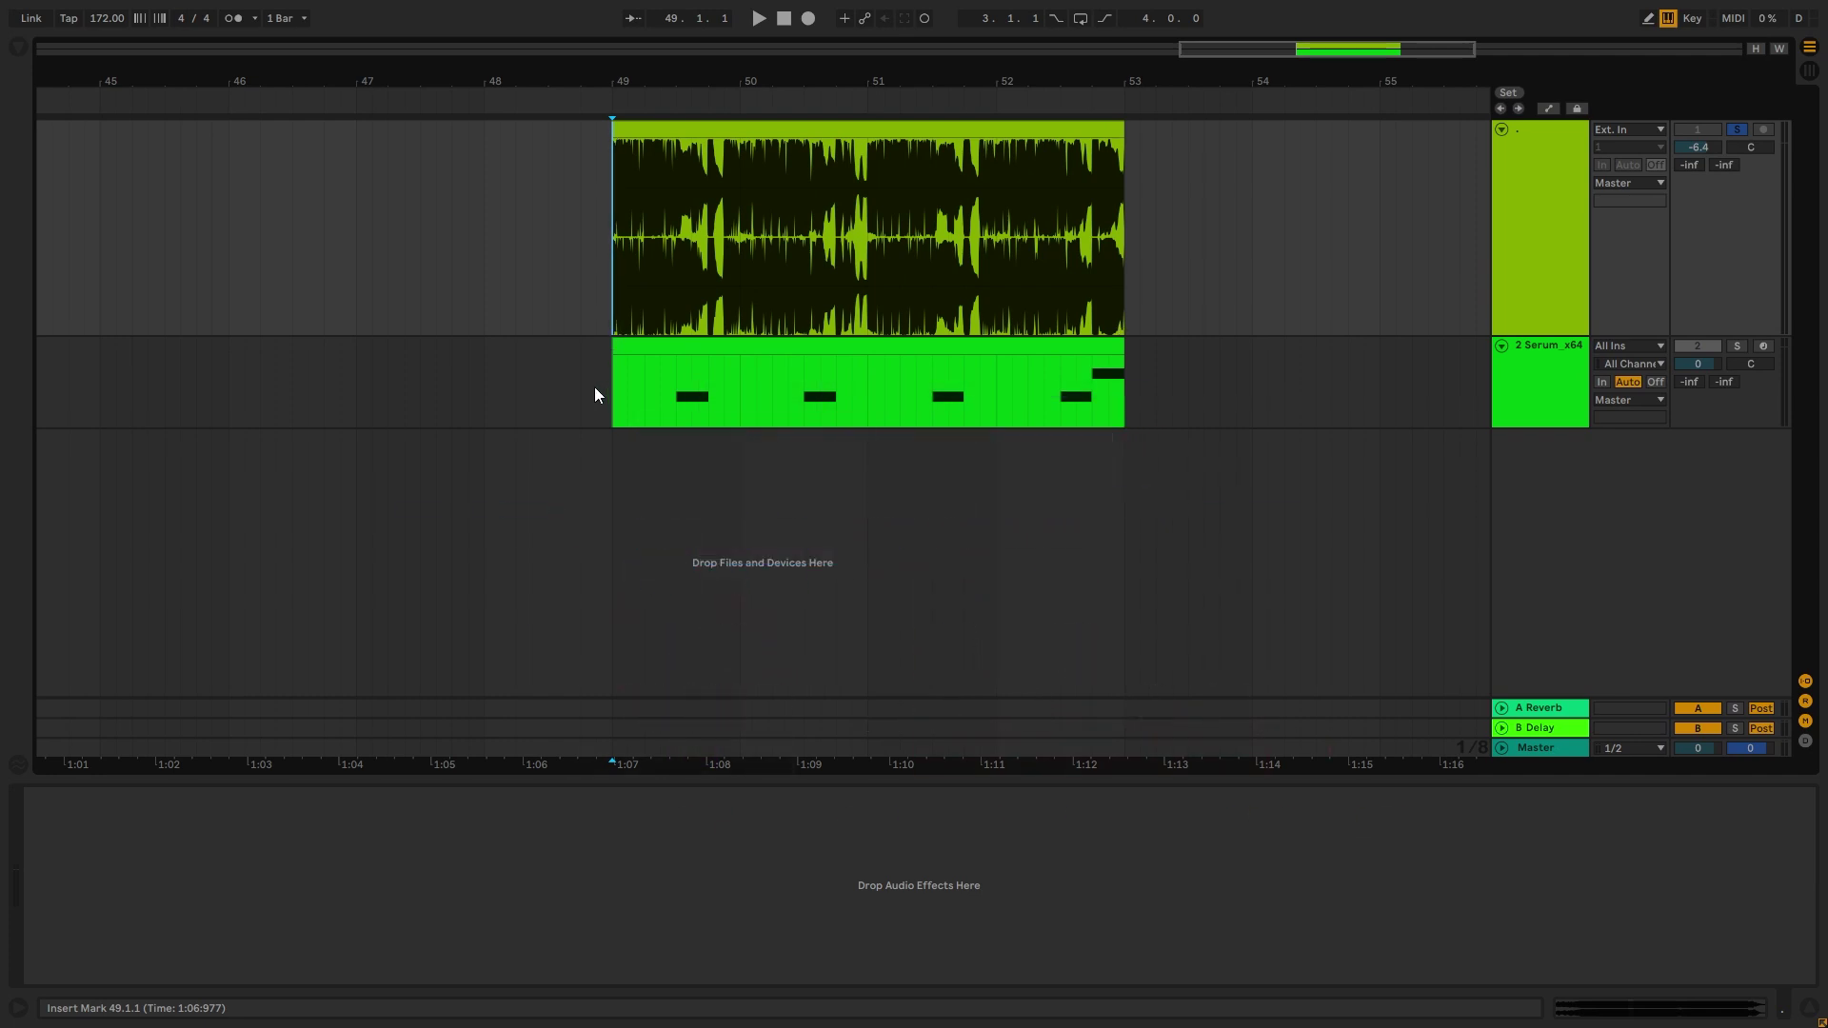
pyautogui.press('Left')
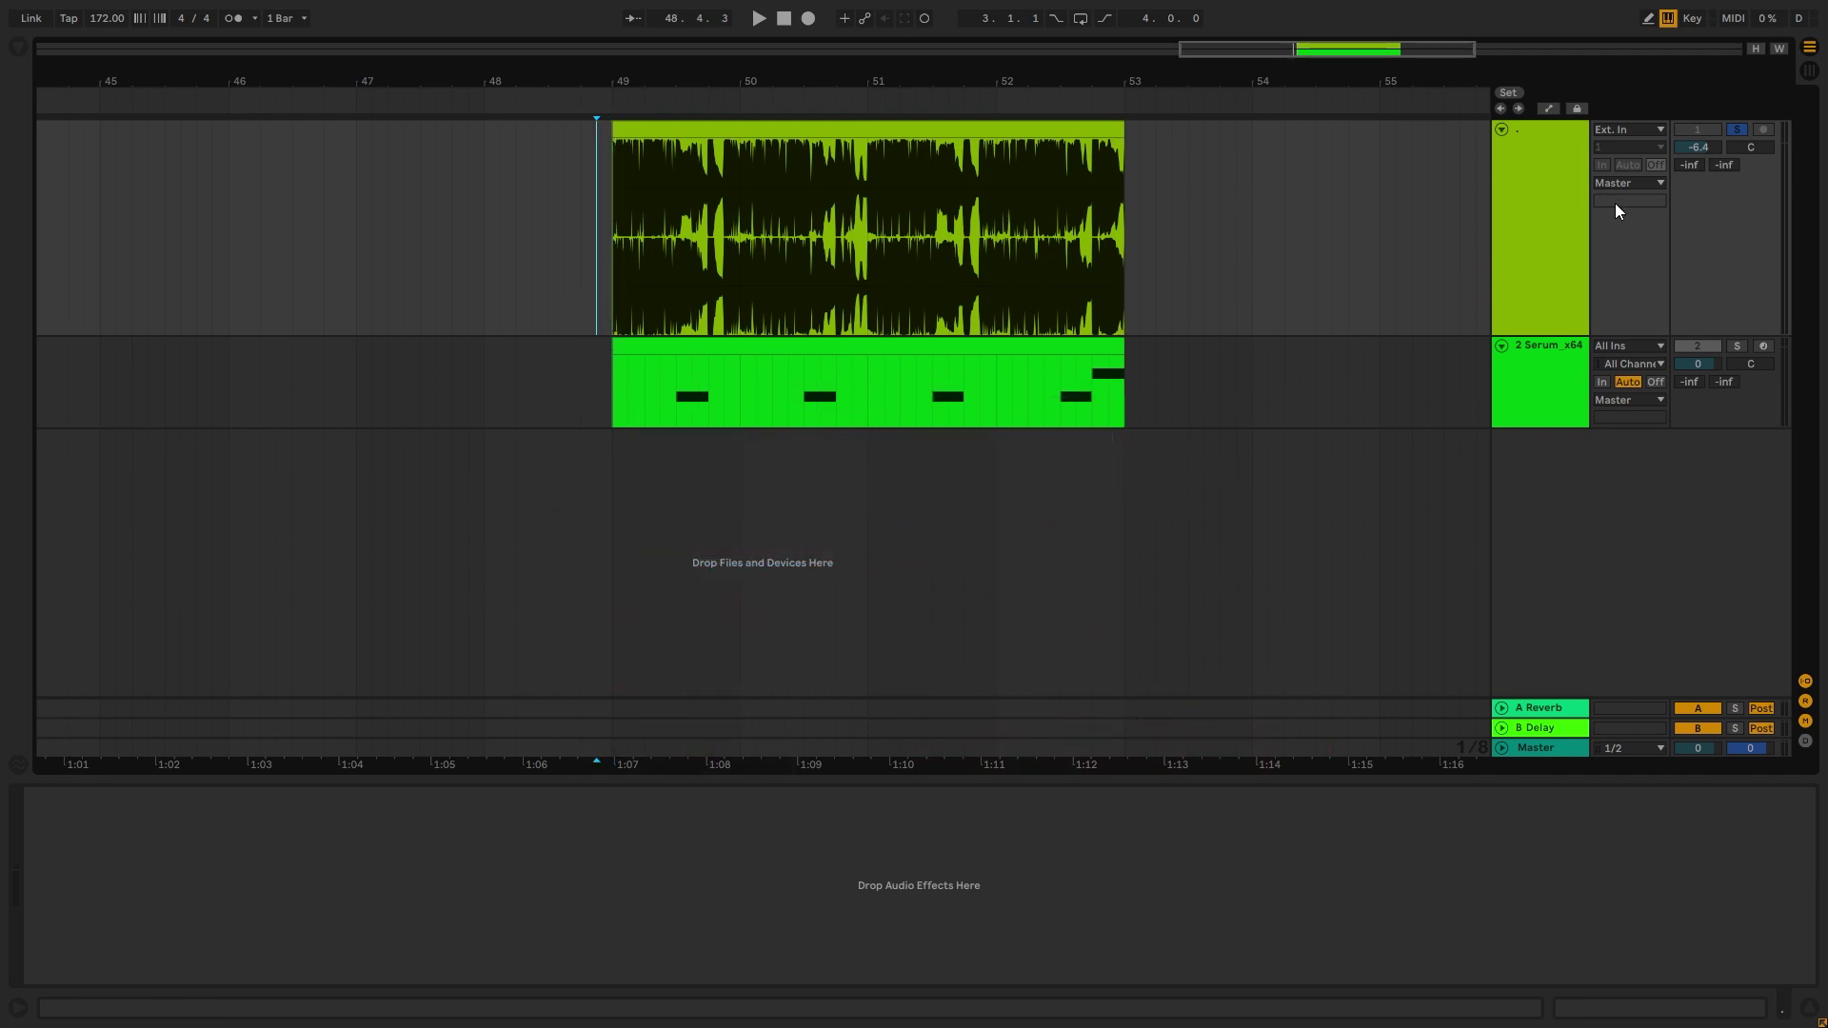
pyautogui.click(1548, 267)
pyautogui.press('space')
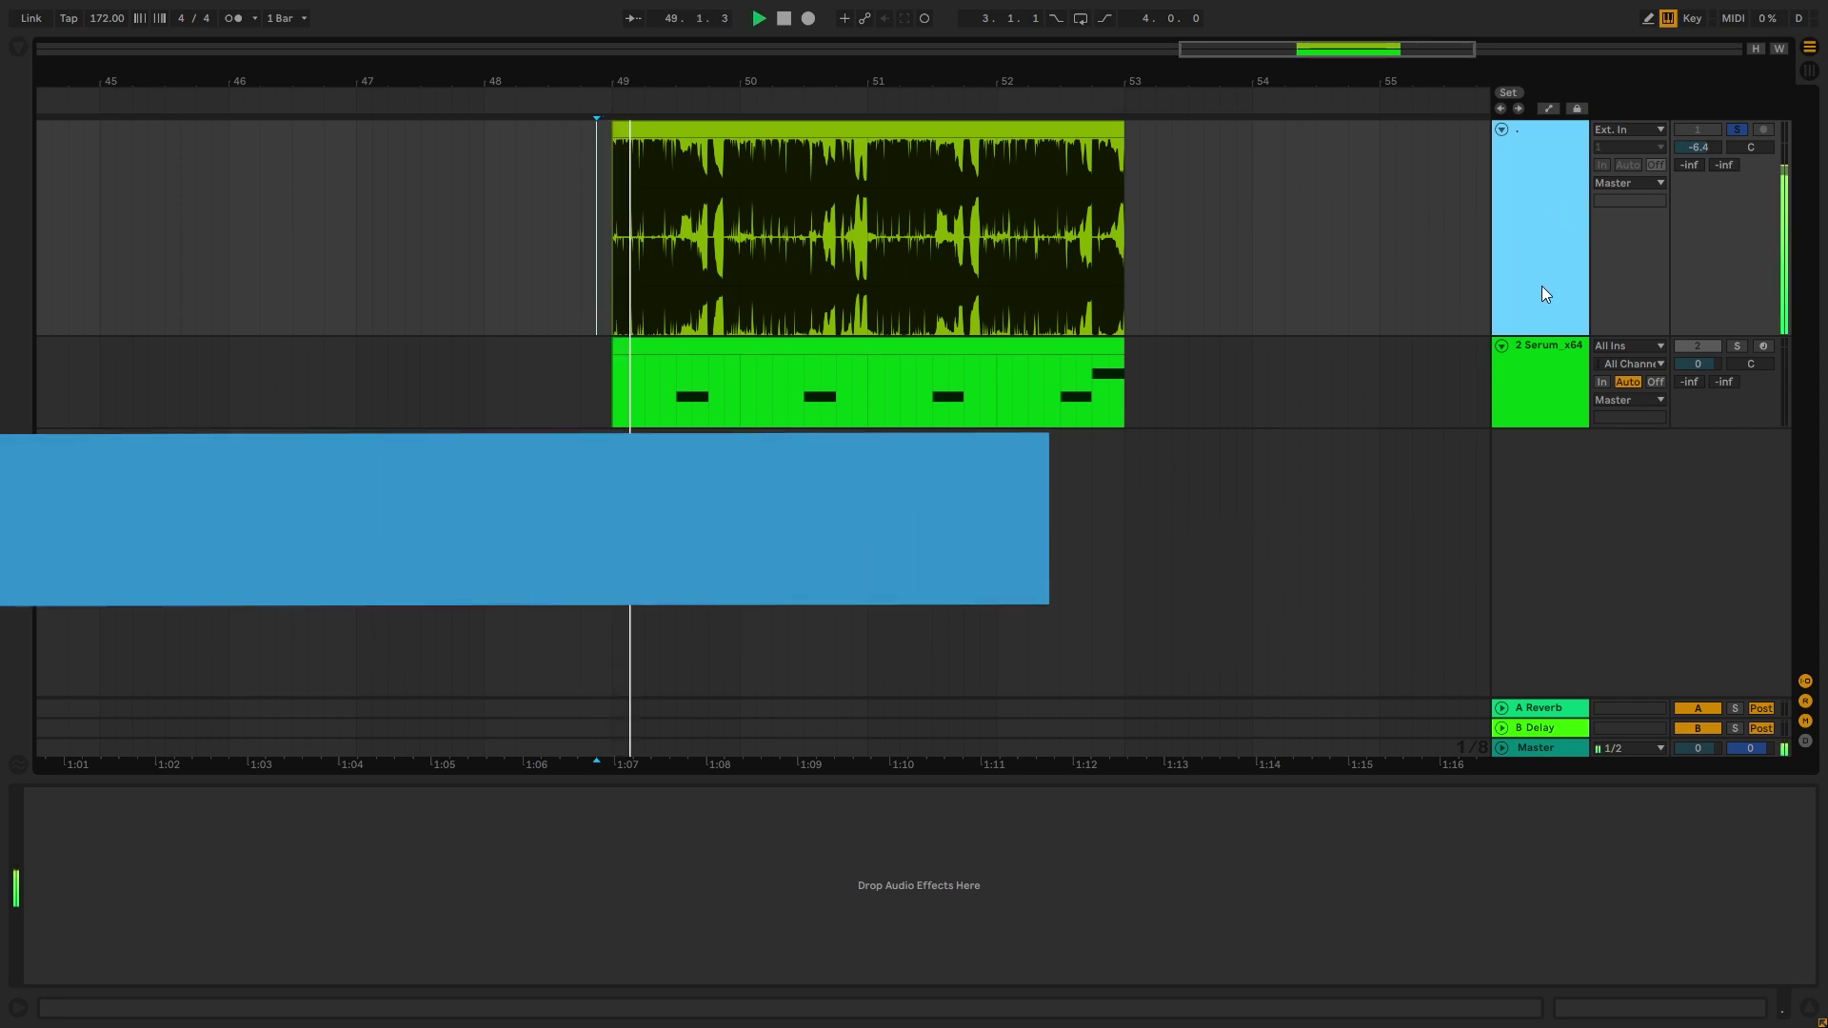
pyautogui.click(608, 267)
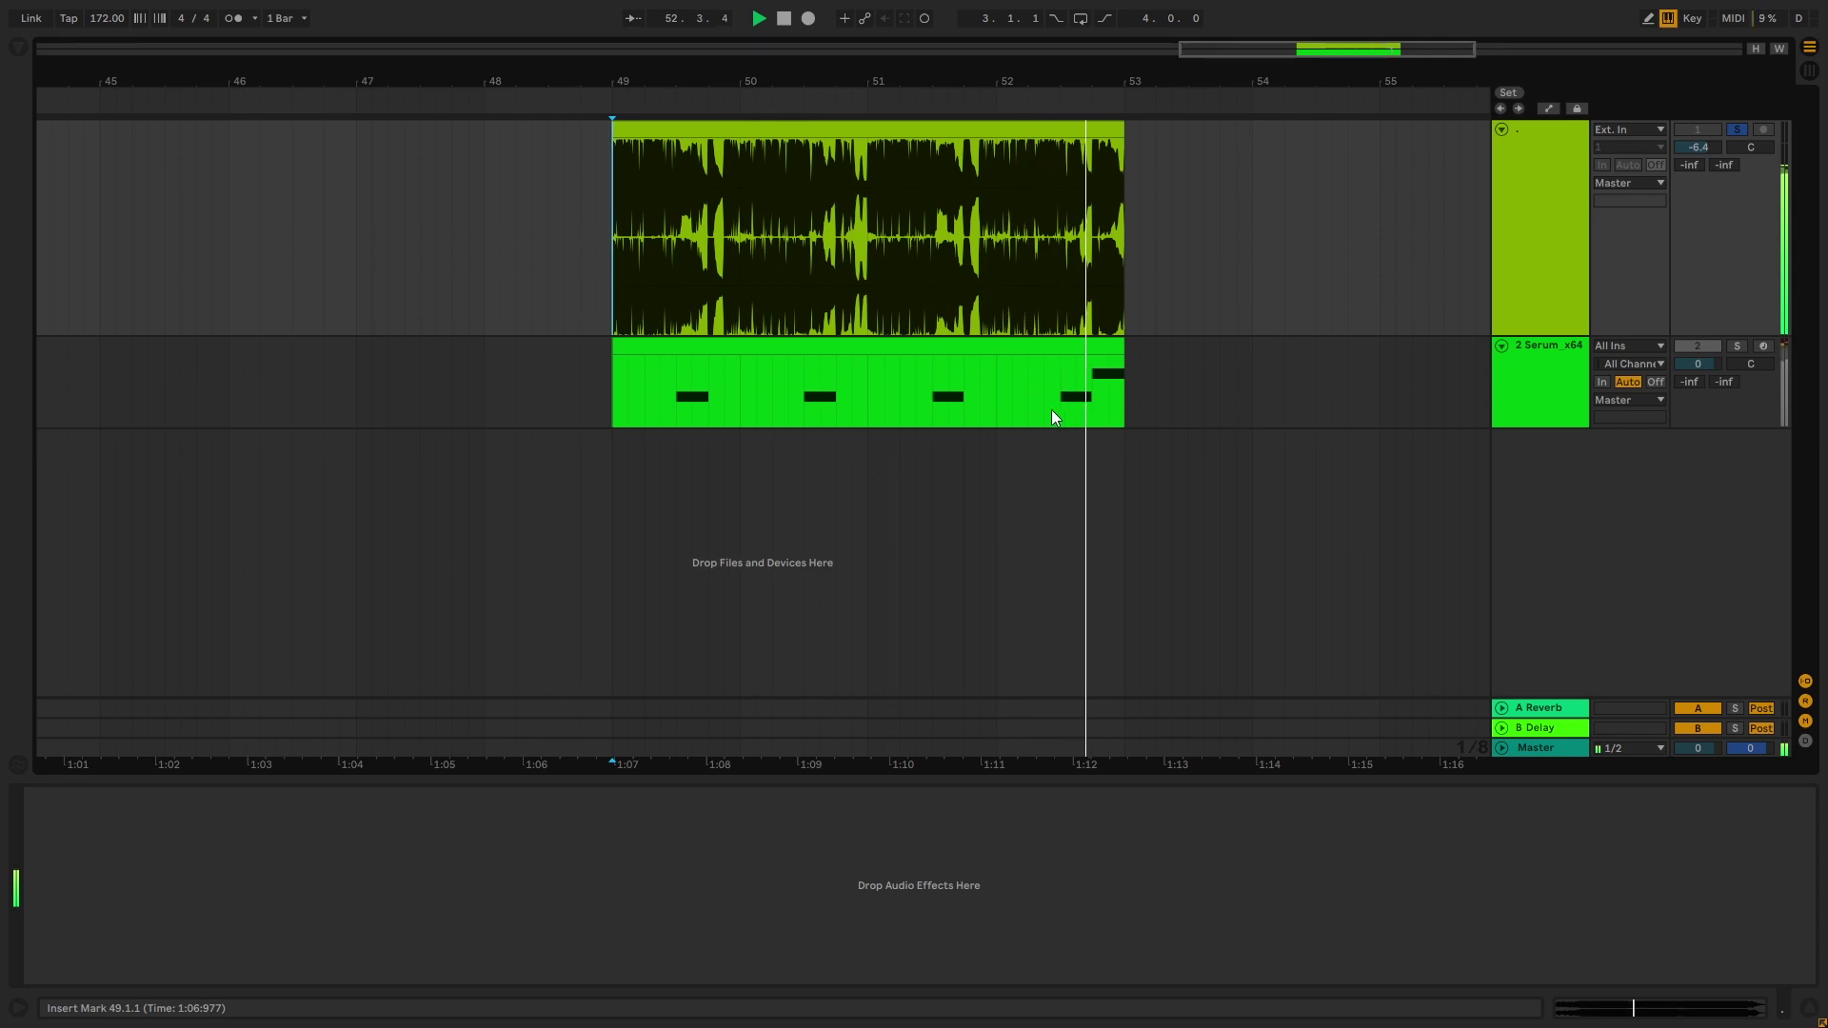
# - Solo the Serum track and review the finished patch's oscillator and effects pages, then close the plugin window
pyautogui.click(1737, 346)
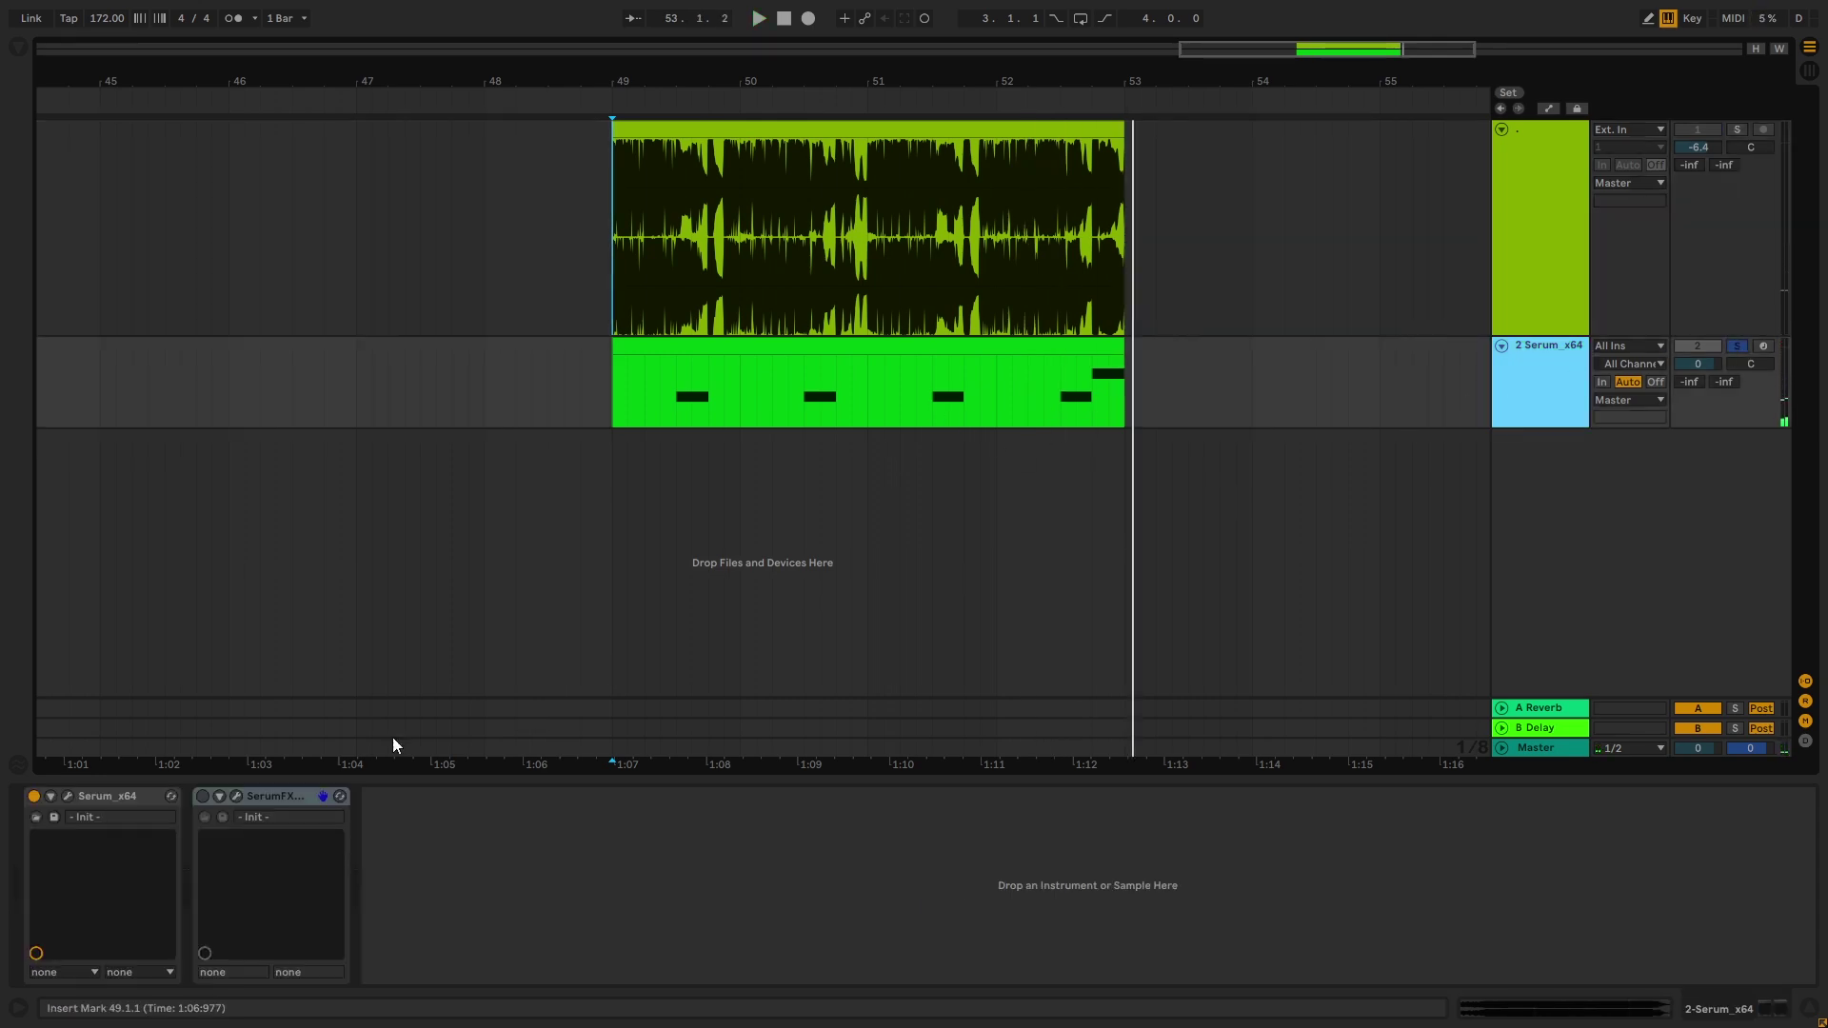
pyautogui.click(68, 796)
pyautogui.moveTo(722, 162); pyautogui.dragTo(607, 91)
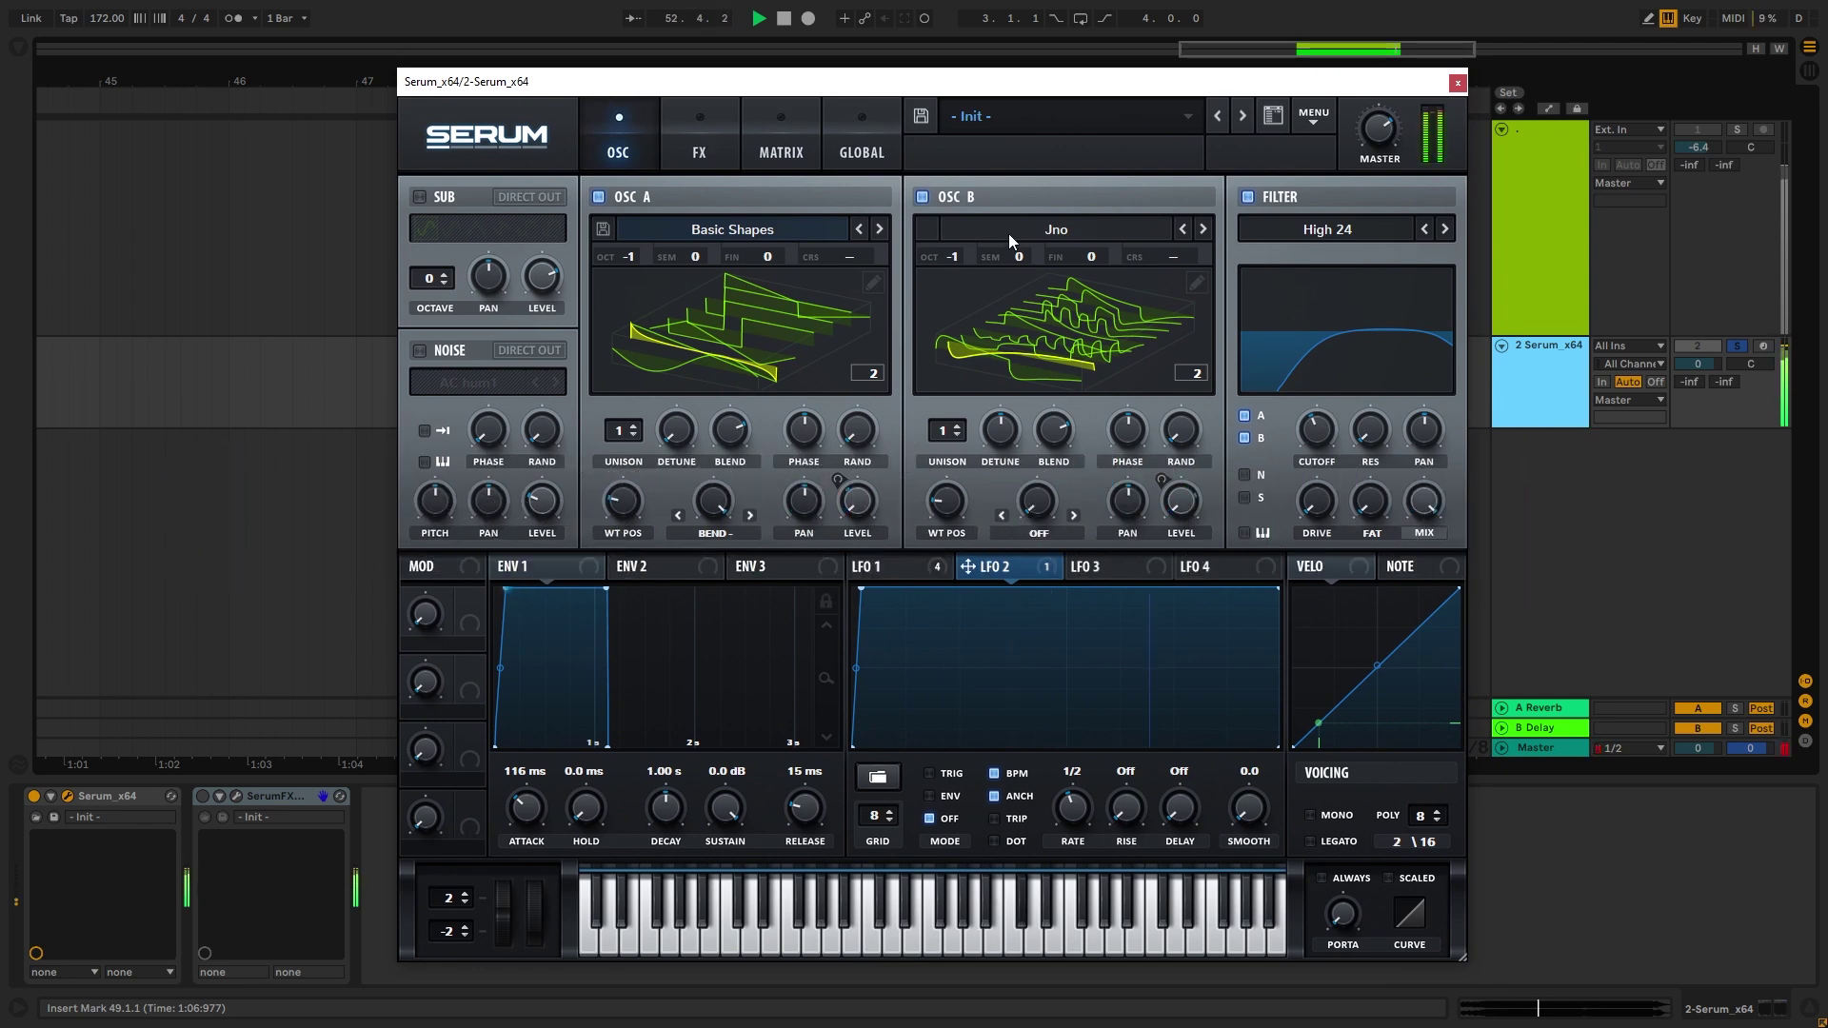
pyautogui.click(700, 162)
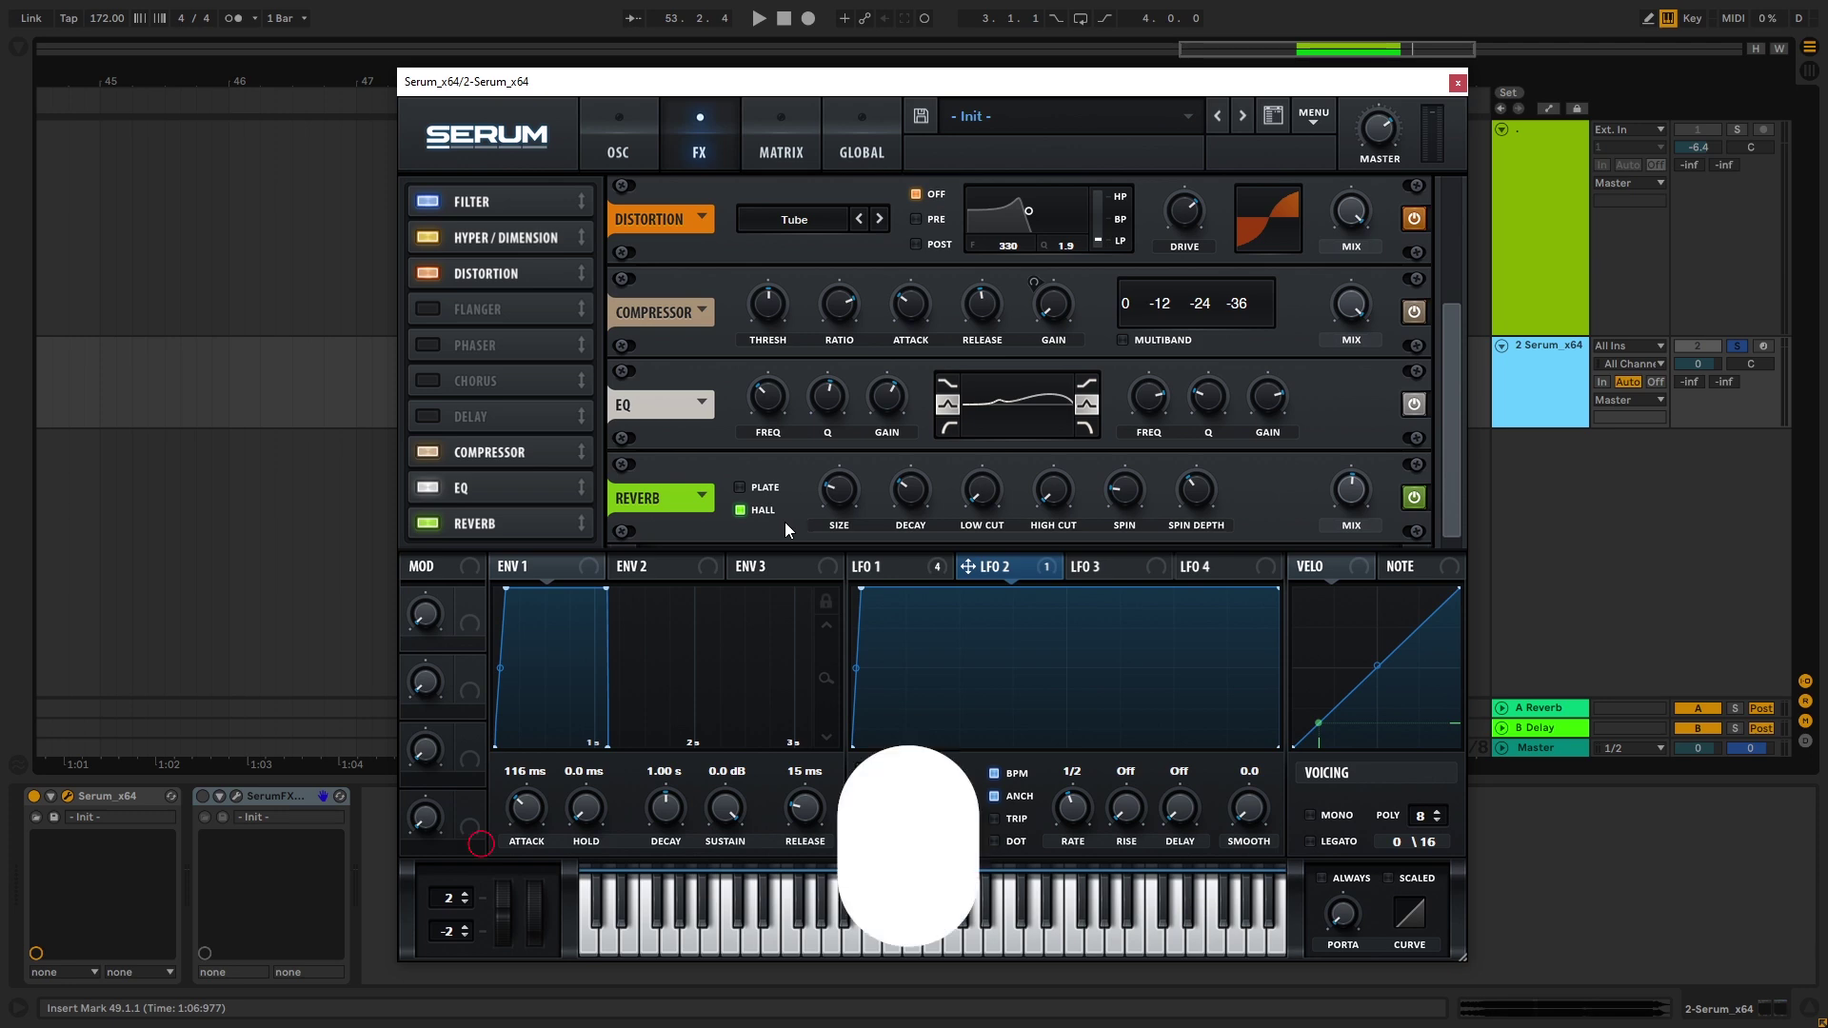
pyautogui.click(620, 143)
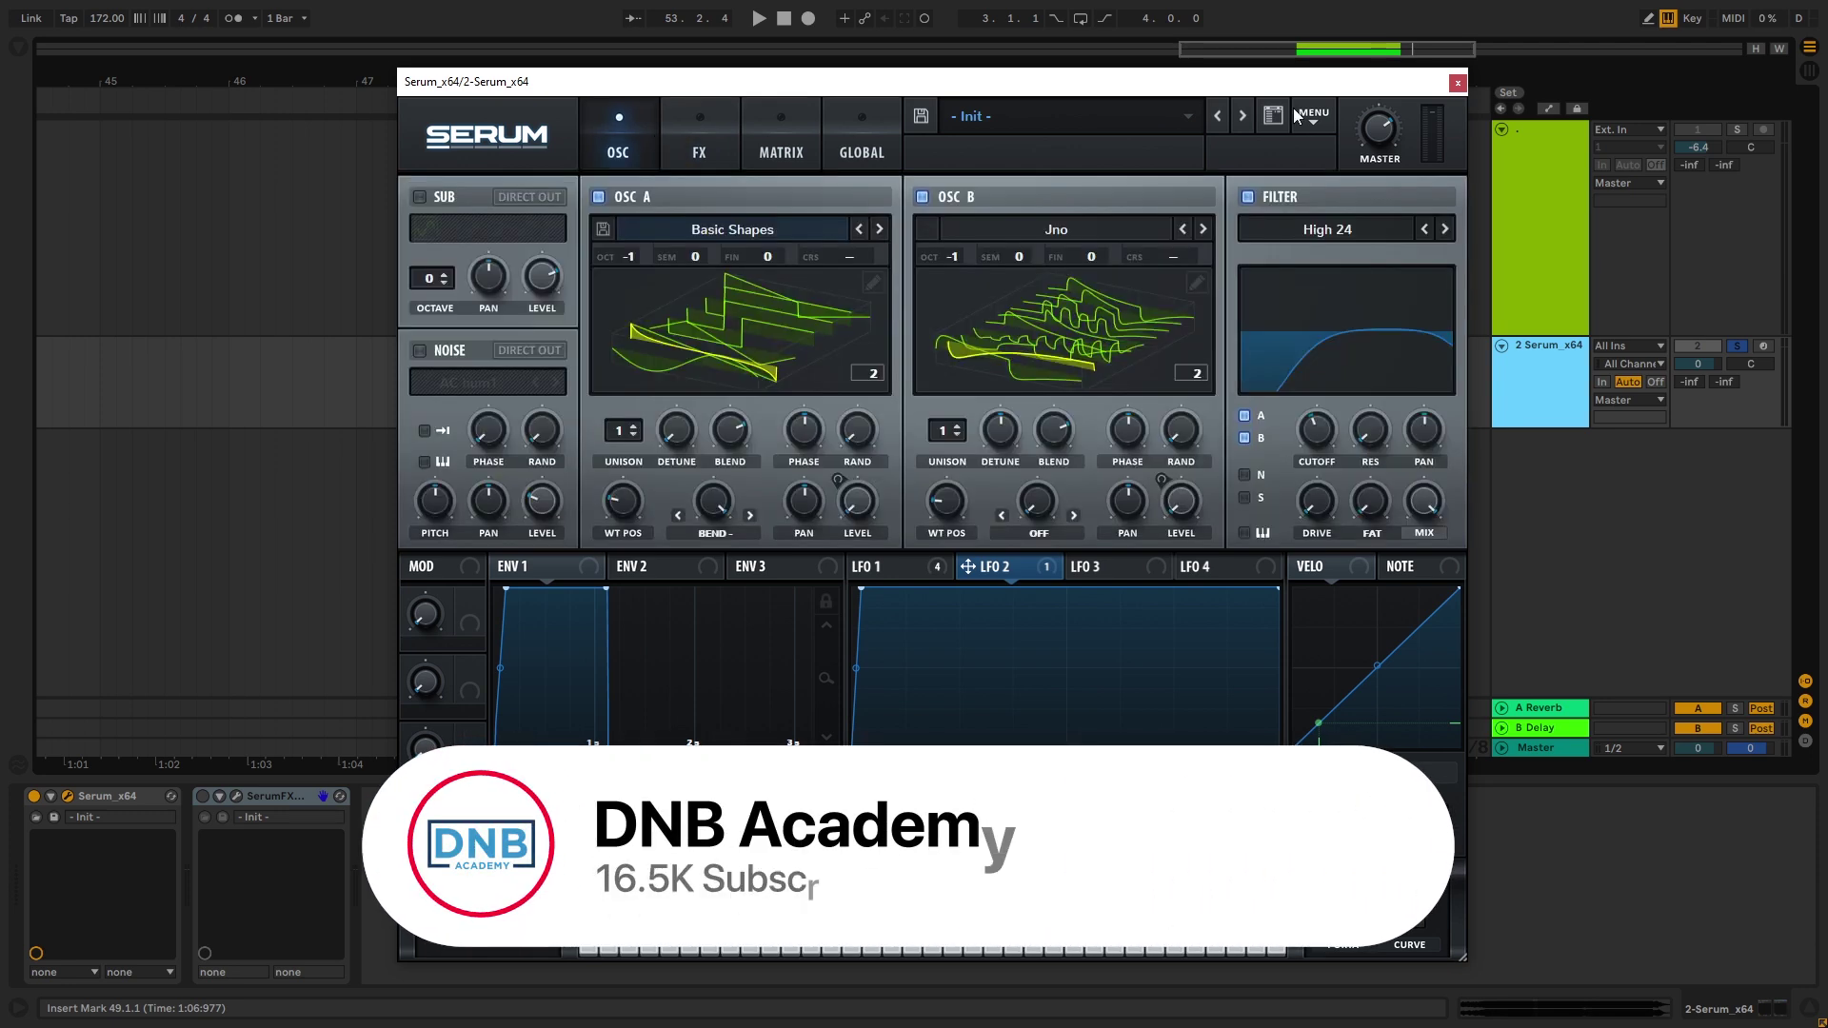
pyautogui.click(1457, 83)
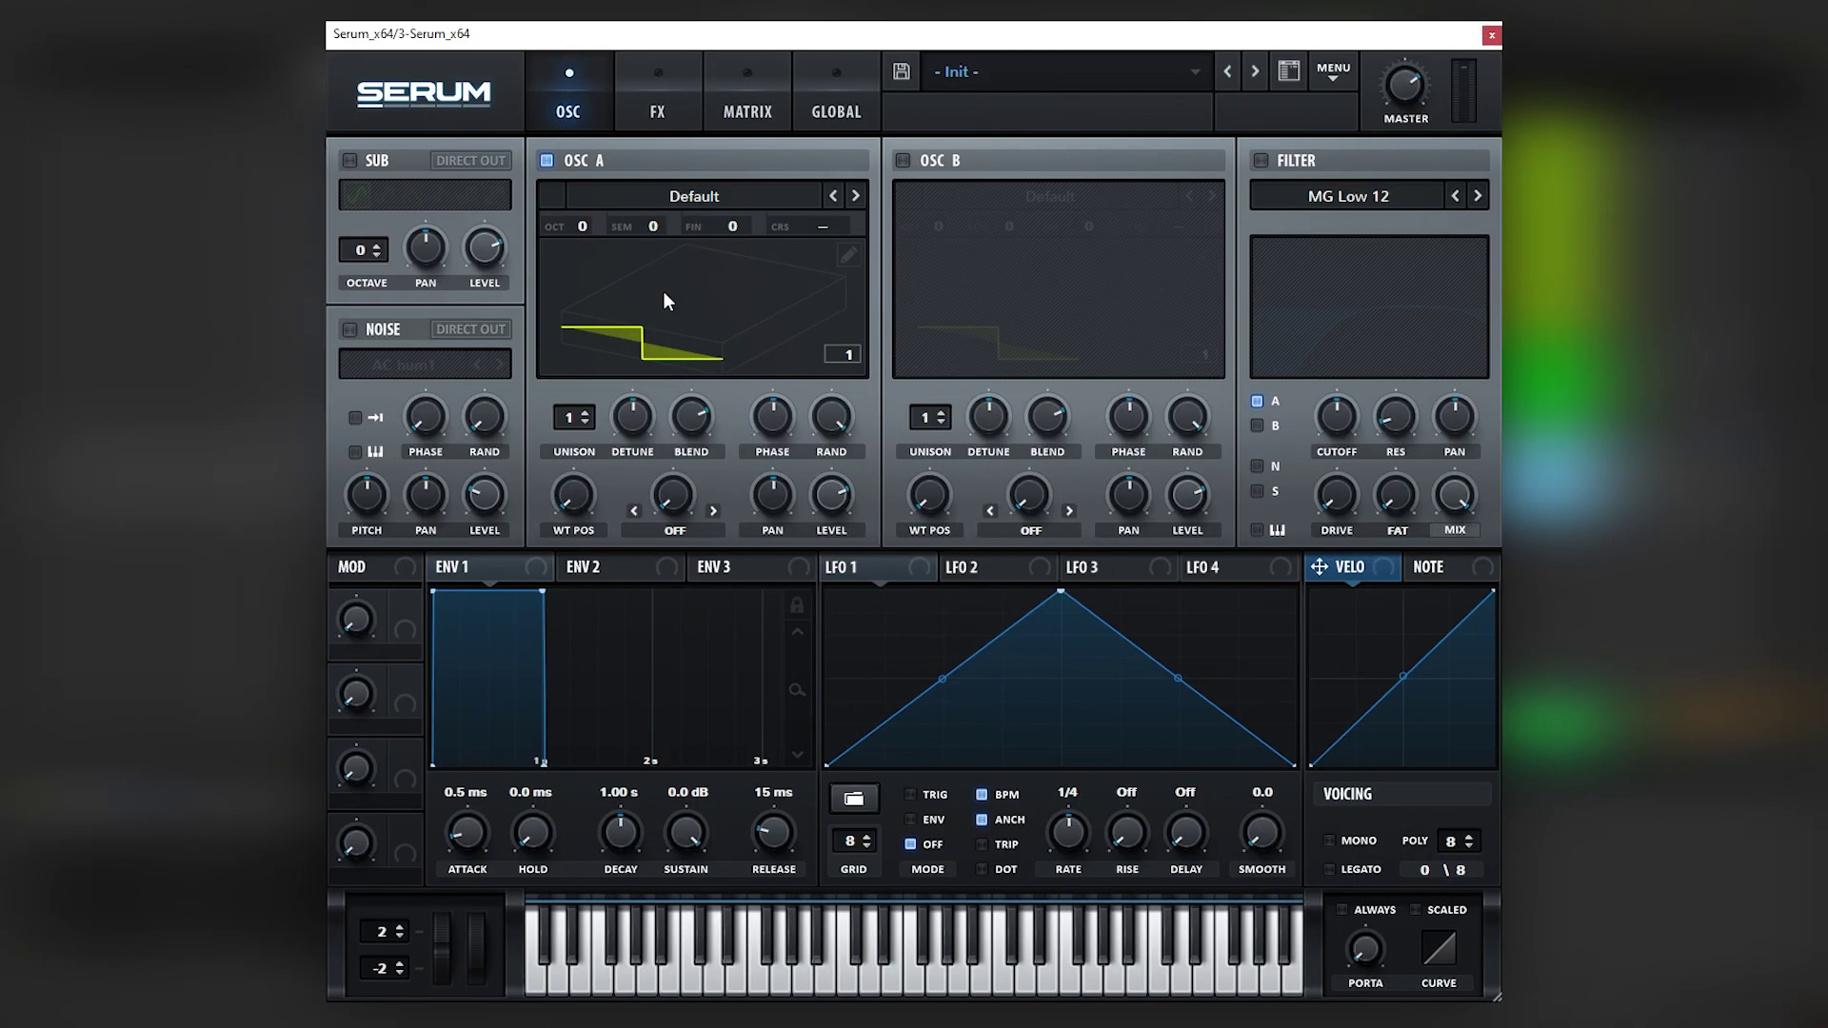
# - Load the Analog wavetable Basic Shapes into oscillator A
pyautogui.click(696, 198)
pyautogui.moveTo(647, 286)
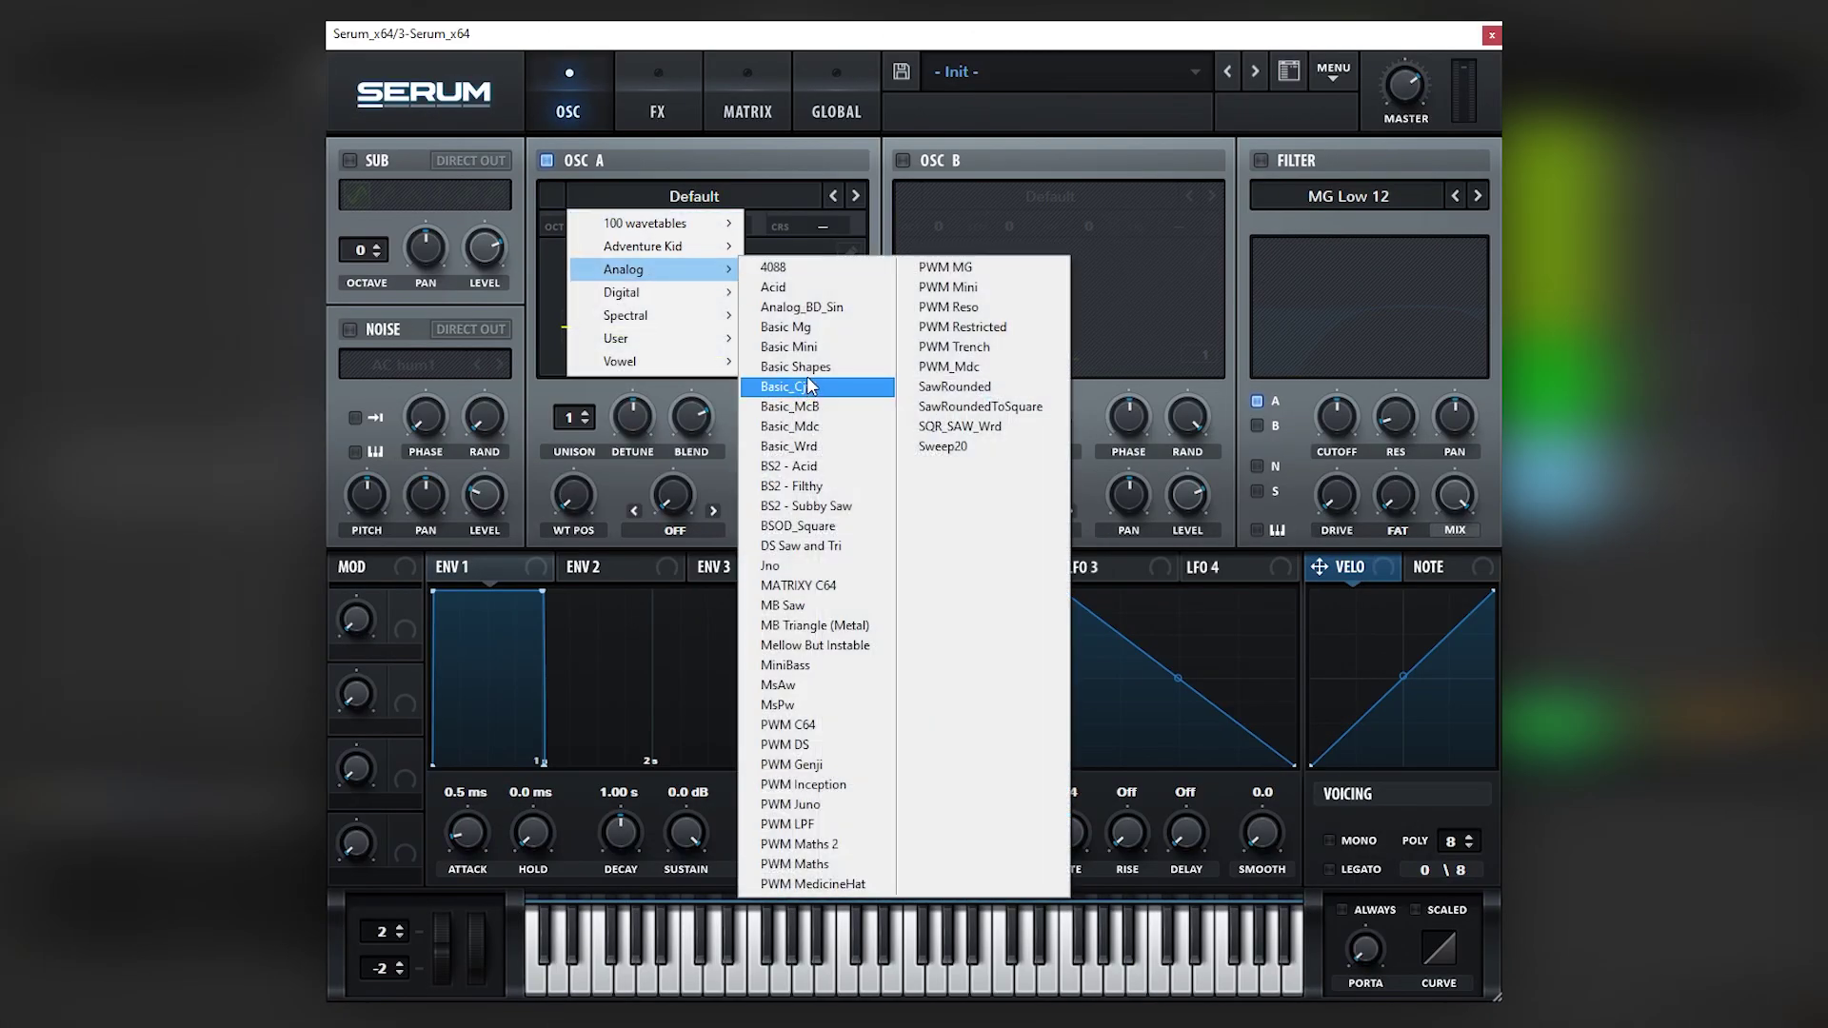
pyautogui.click(800, 355)
# - Enable oscillator B with the Analog wavetable Jno at position 2, and shift oscillator A's wavetable position to the sawtooth shape
pyautogui.click(943, 194)
pyautogui.moveTo(1011, 281)
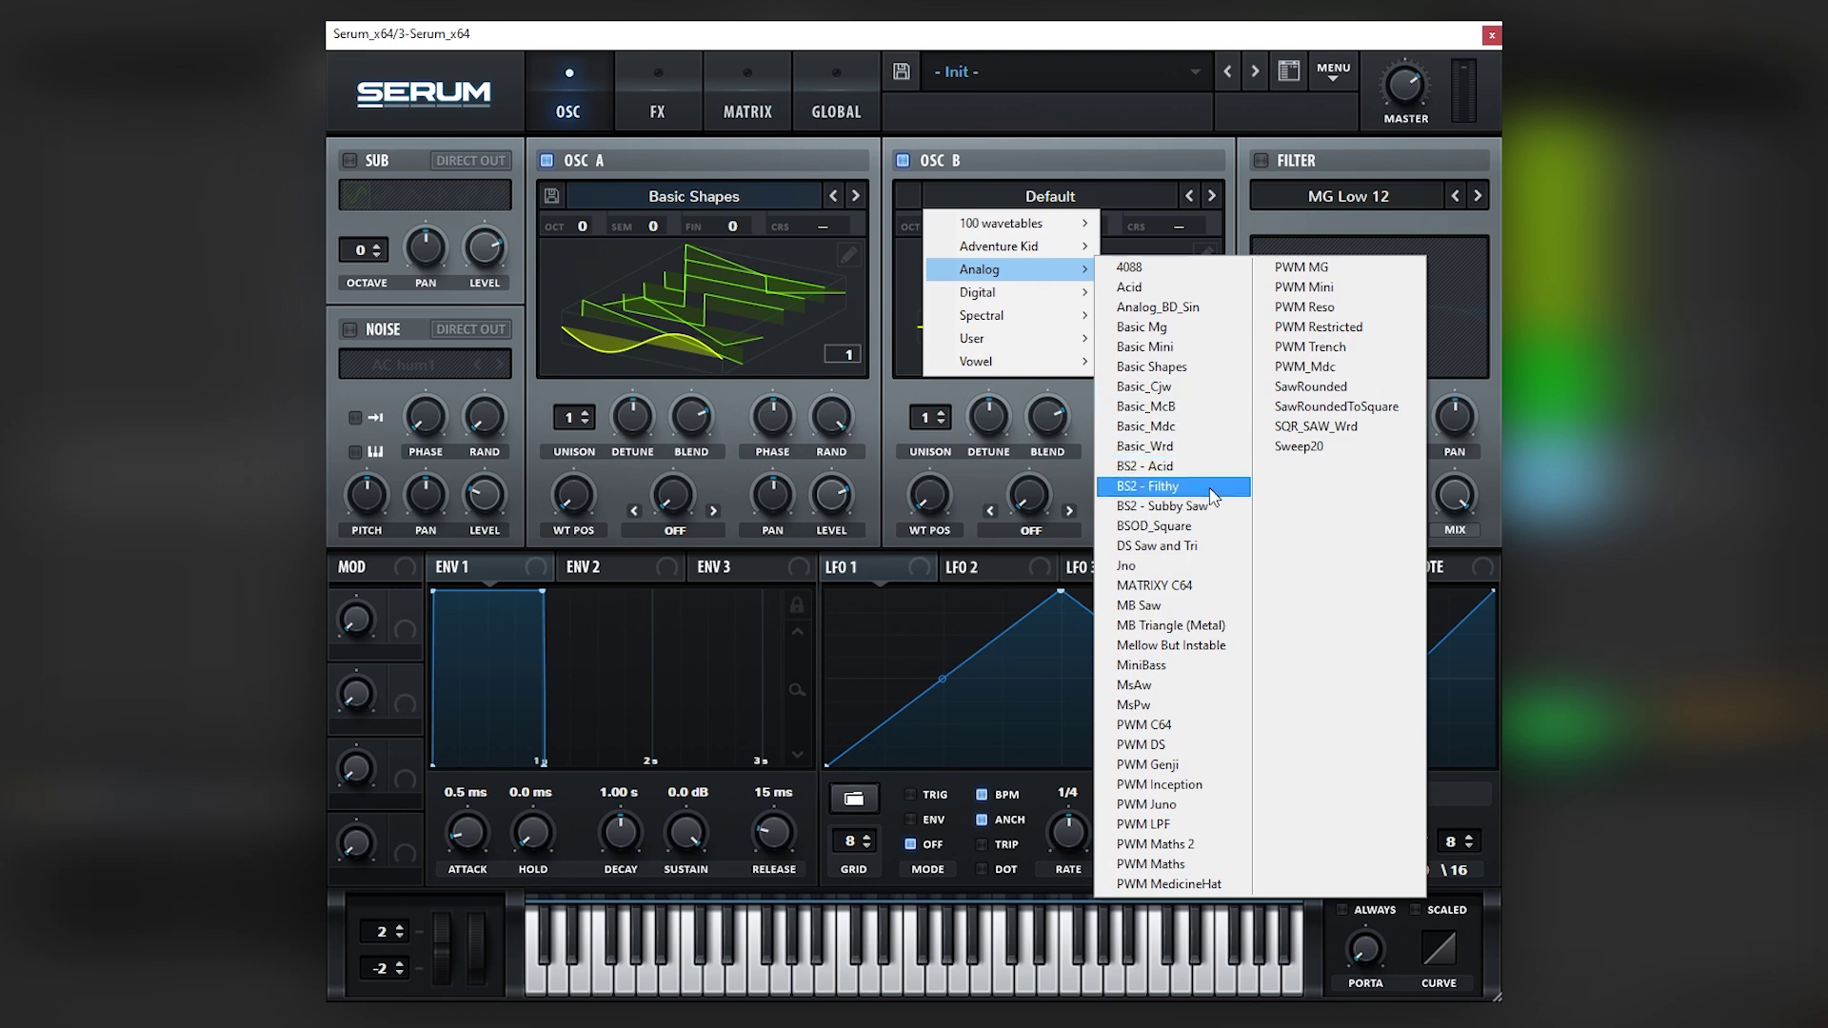
pyautogui.click(1133, 565)
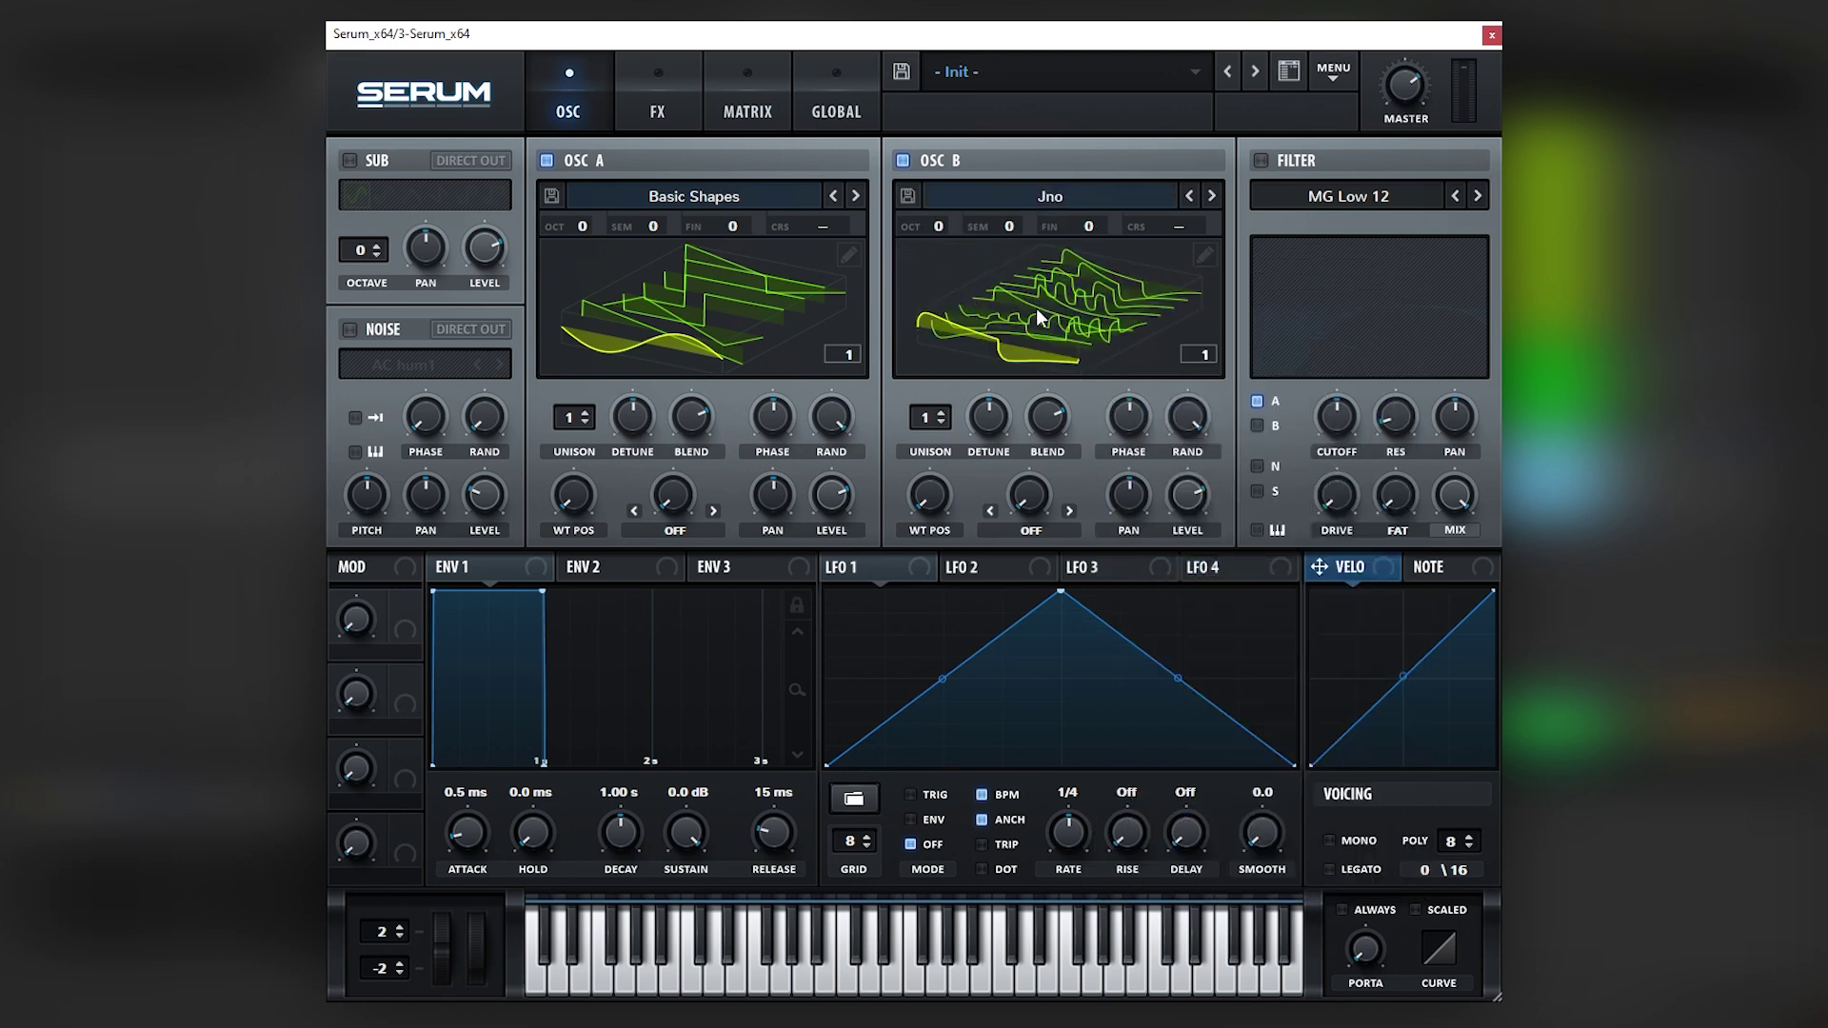
pyautogui.moveTo(930, 496); pyautogui.dragTo(932, 497)
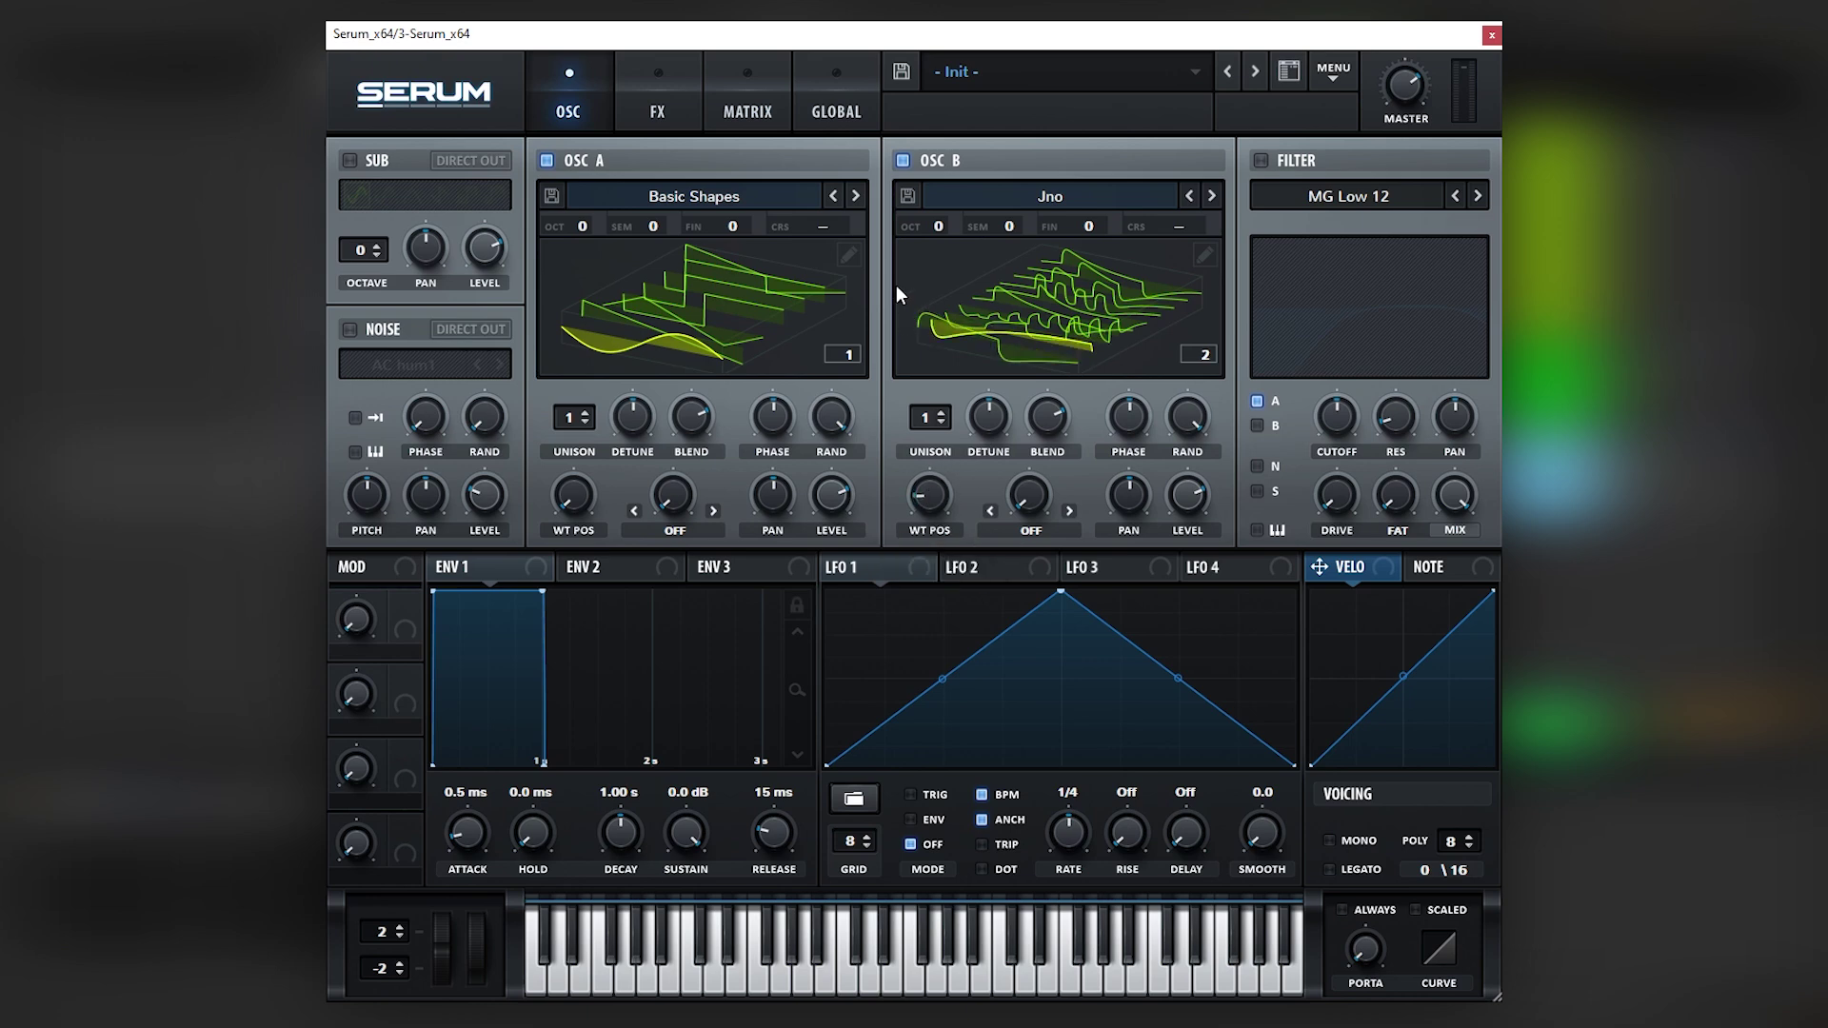
pyautogui.click(1006, 329)
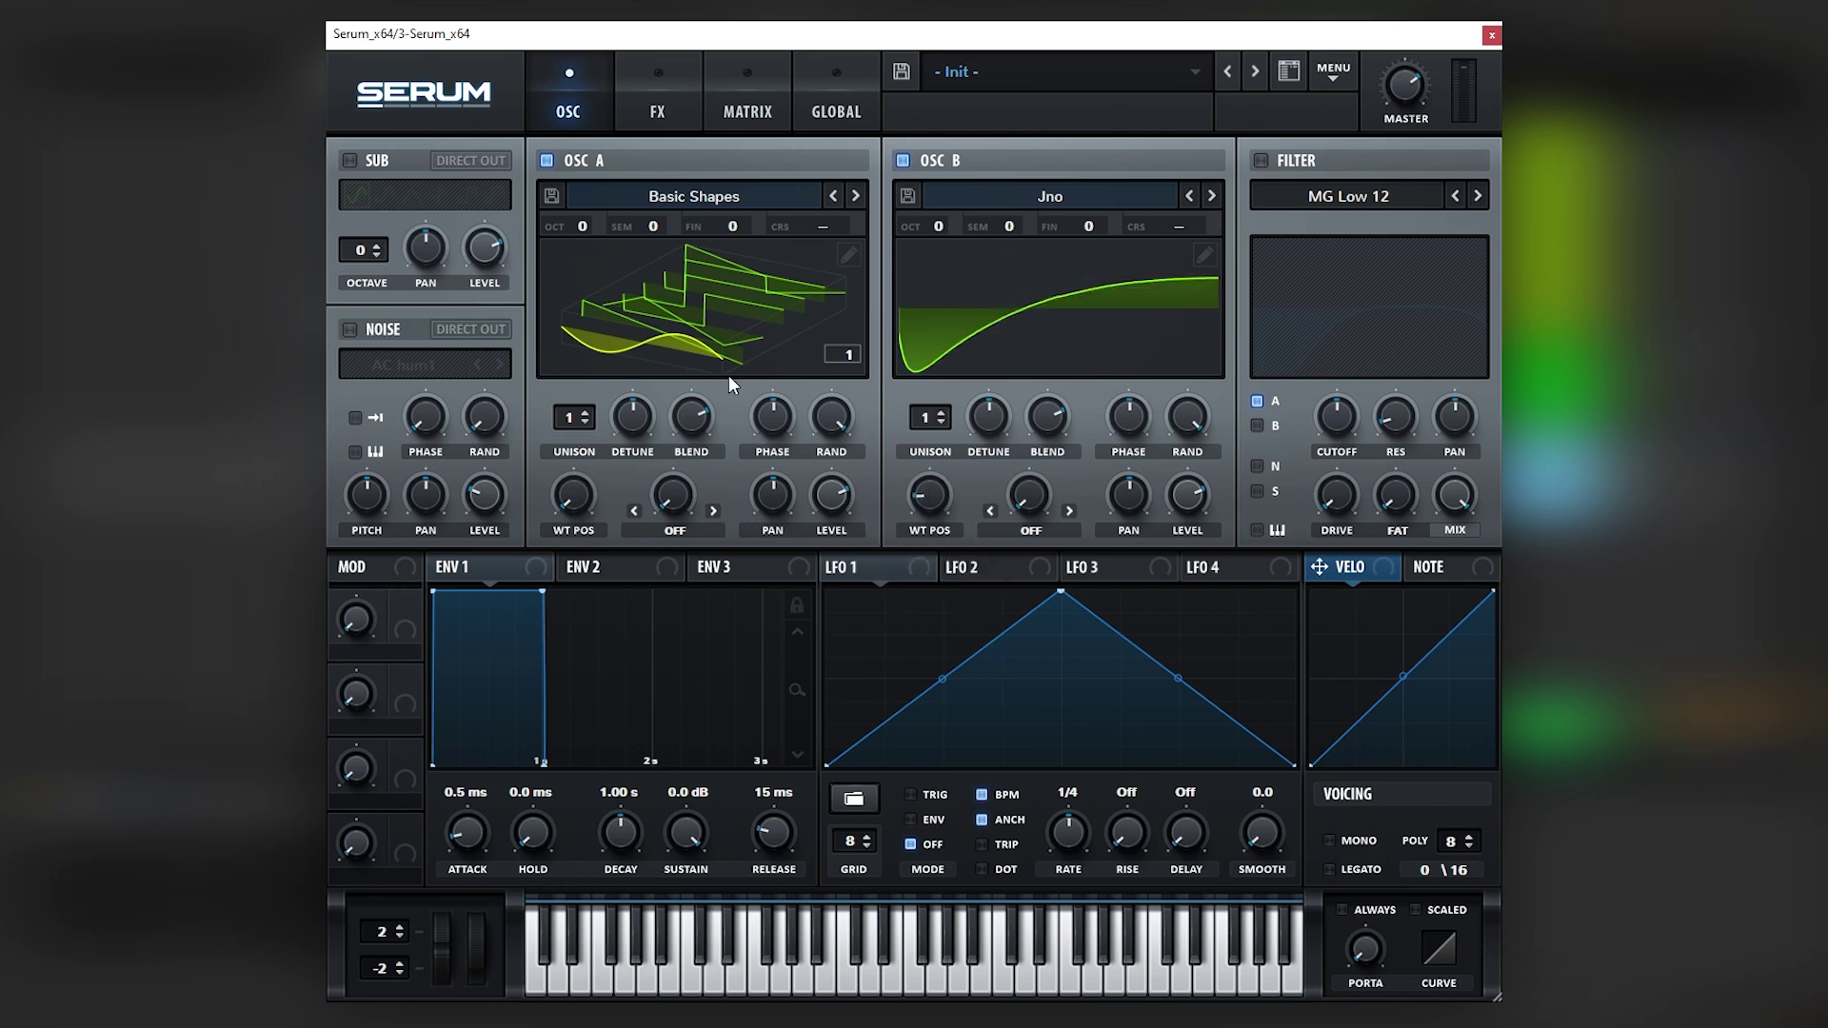
pyautogui.moveTo(567, 492); pyautogui.dragTo(558, 455)
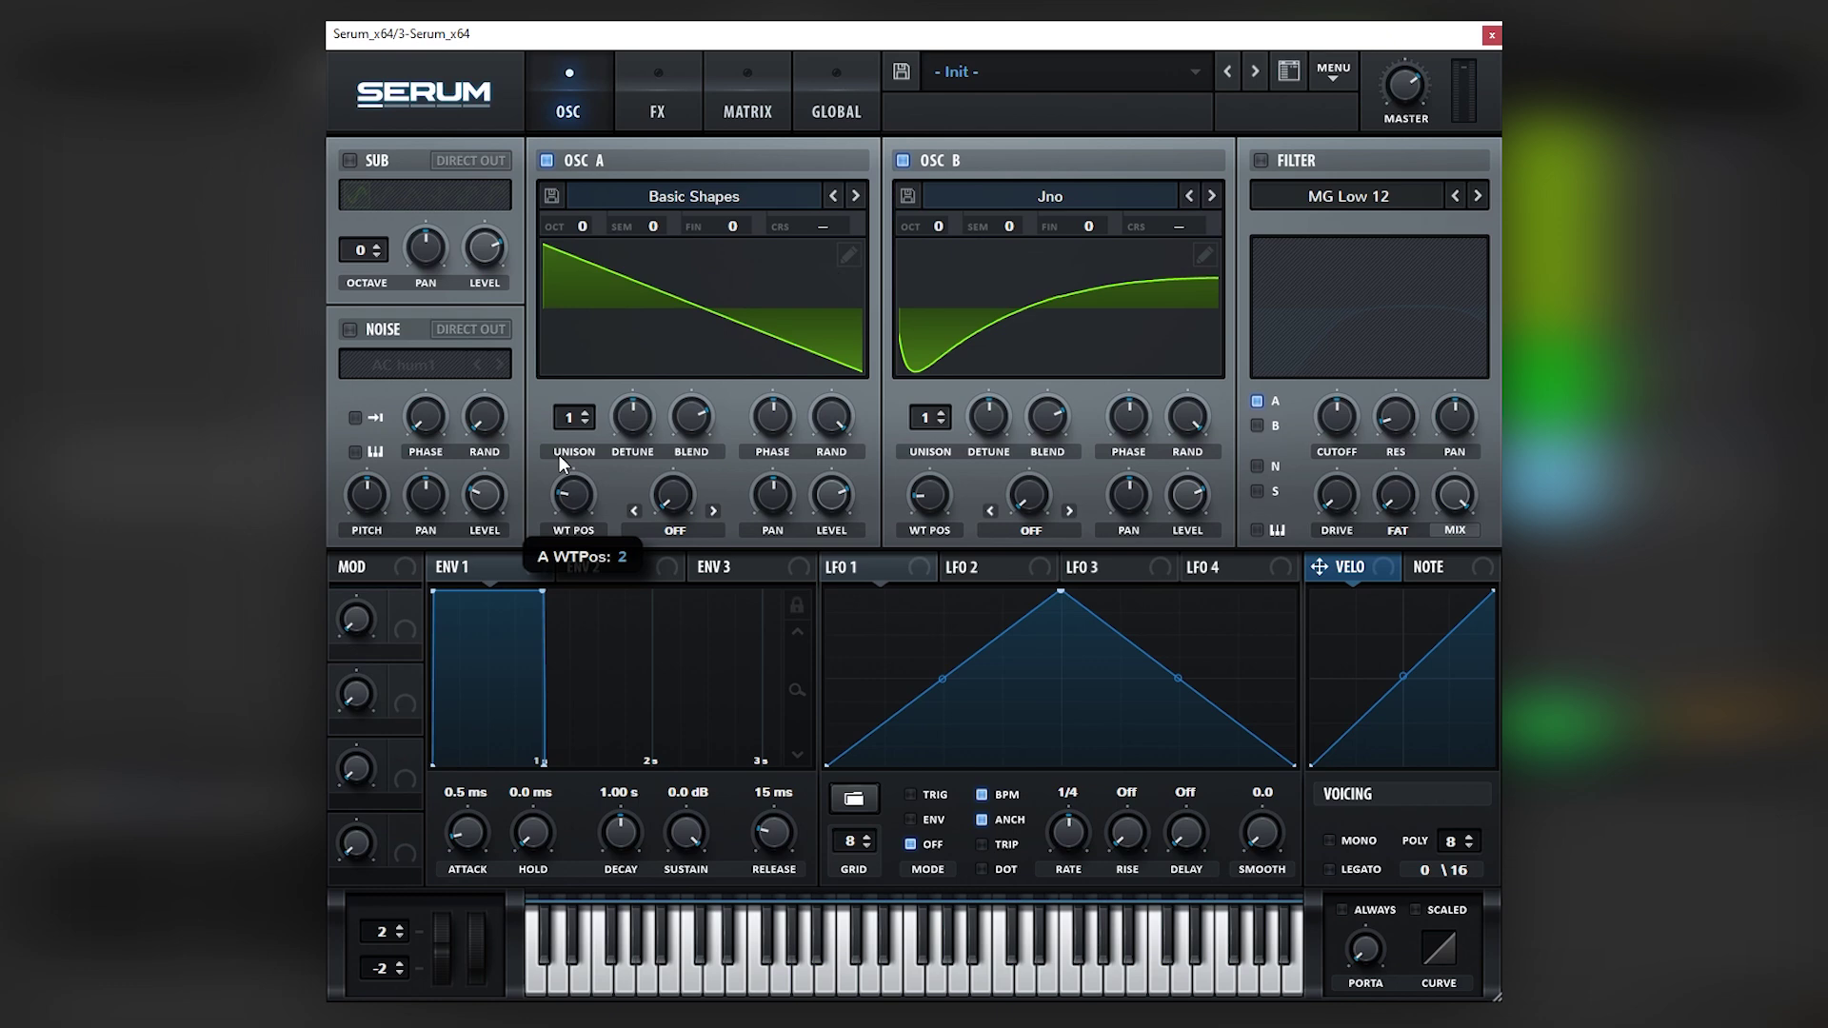
# - Set the octave of oscillators A and B to -1 and envelope 1's attack to 108 ms
pyautogui.click(603, 202)
pyautogui.click(562, 219)
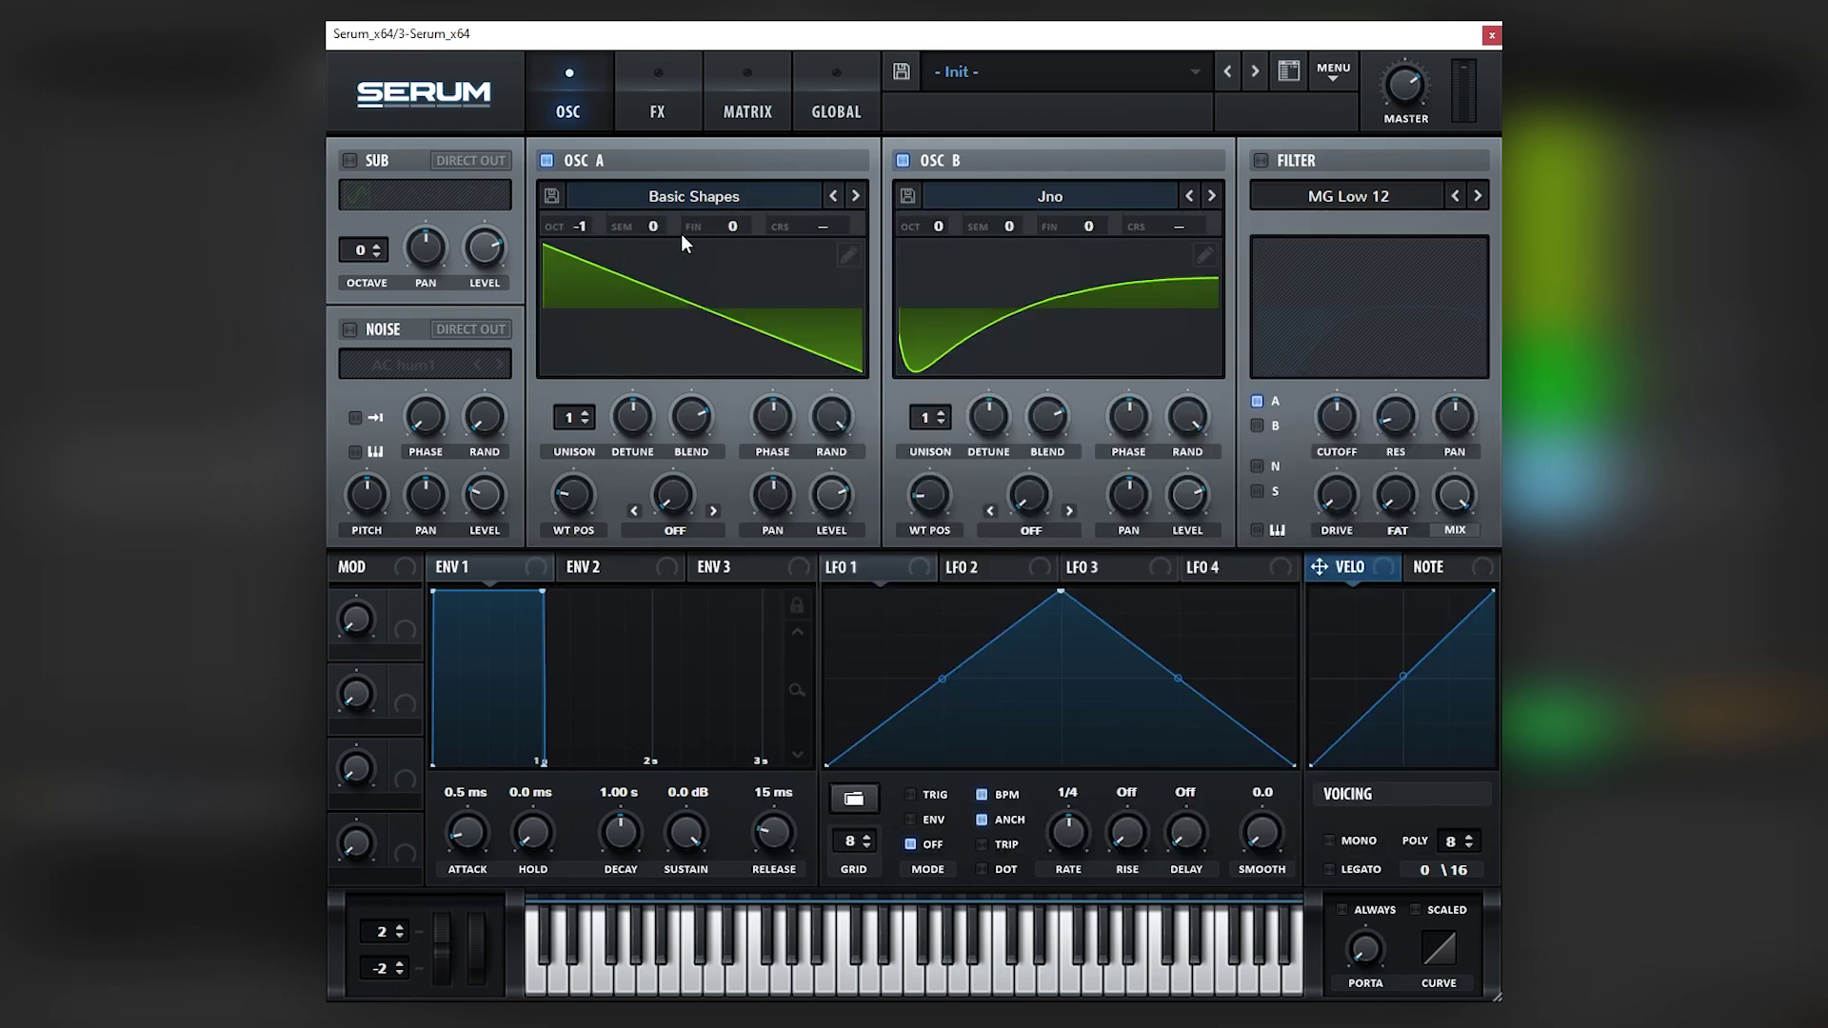
pyautogui.moveTo(936, 227); pyautogui.dragTo(910, 266)
pyautogui.moveTo(1403, 84); pyautogui.dragTo(1413, 40)
pyautogui.moveTo(457, 843); pyautogui.dragTo(471, 783)
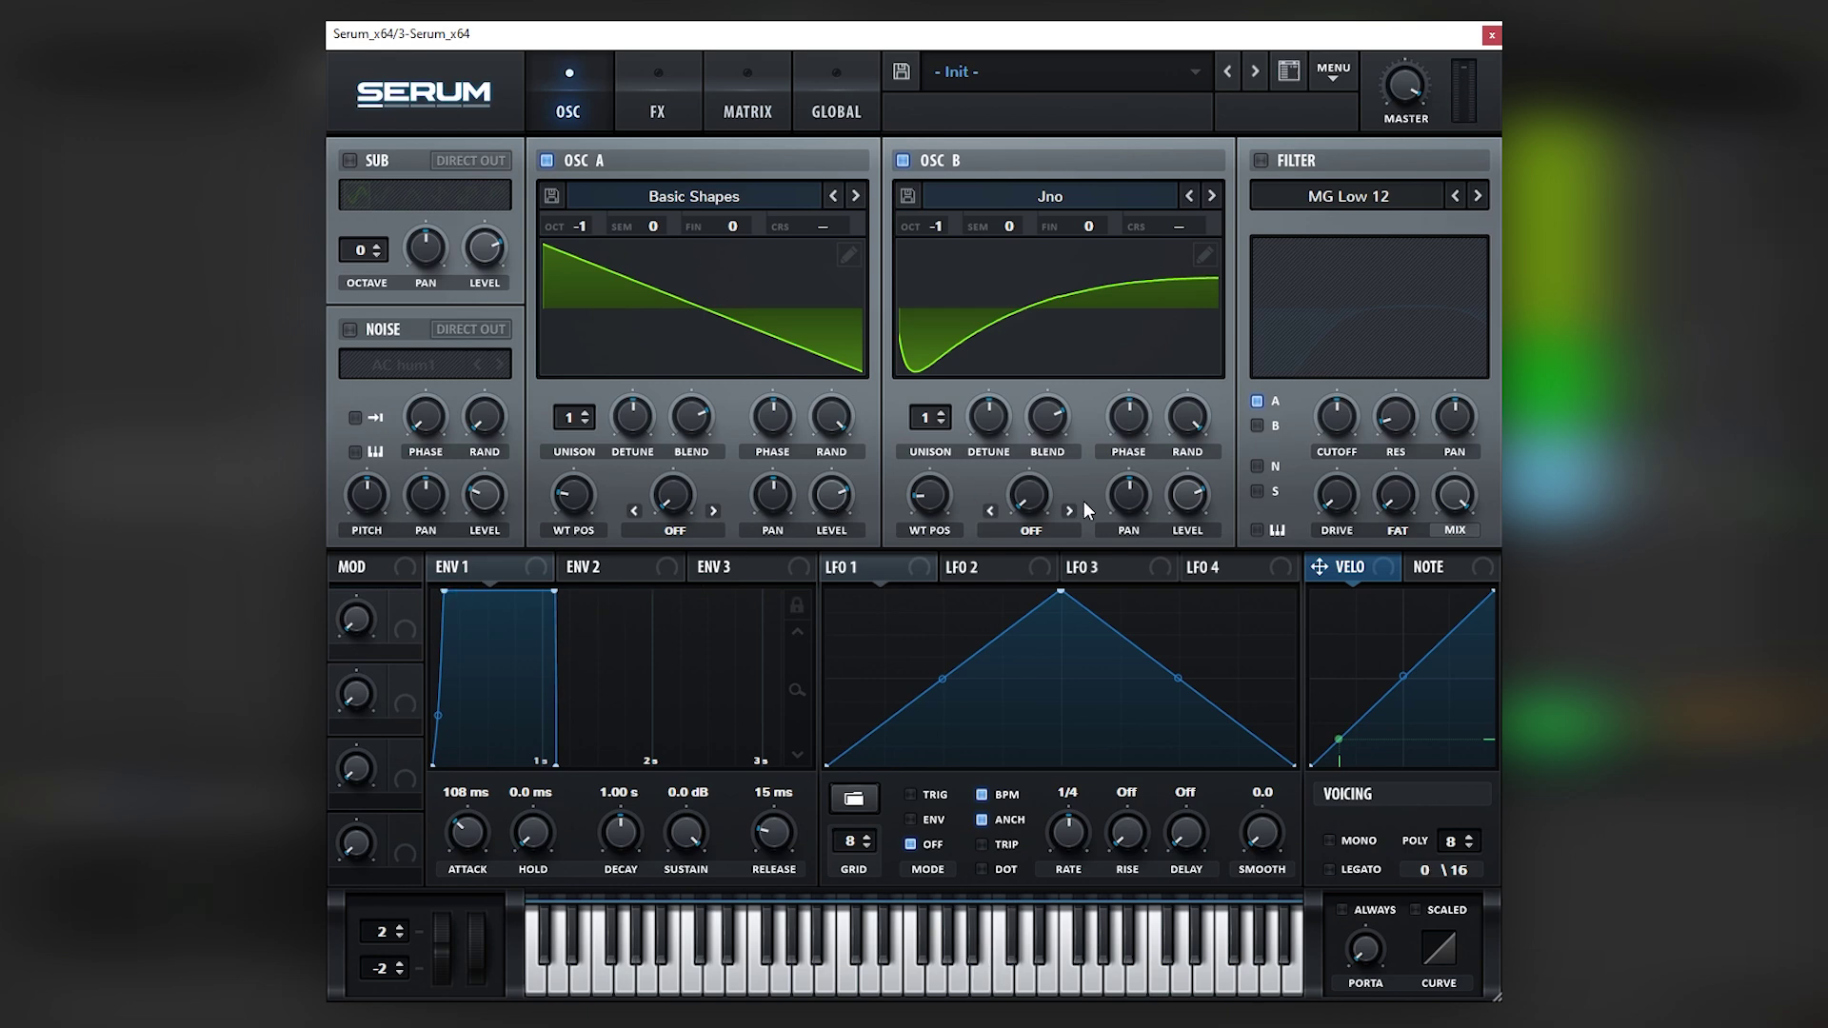
# - Enable Tube distortion with drive at 67%, and add Hyper/Dimension with a reduced Hyper mix
pyautogui.click(670, 114)
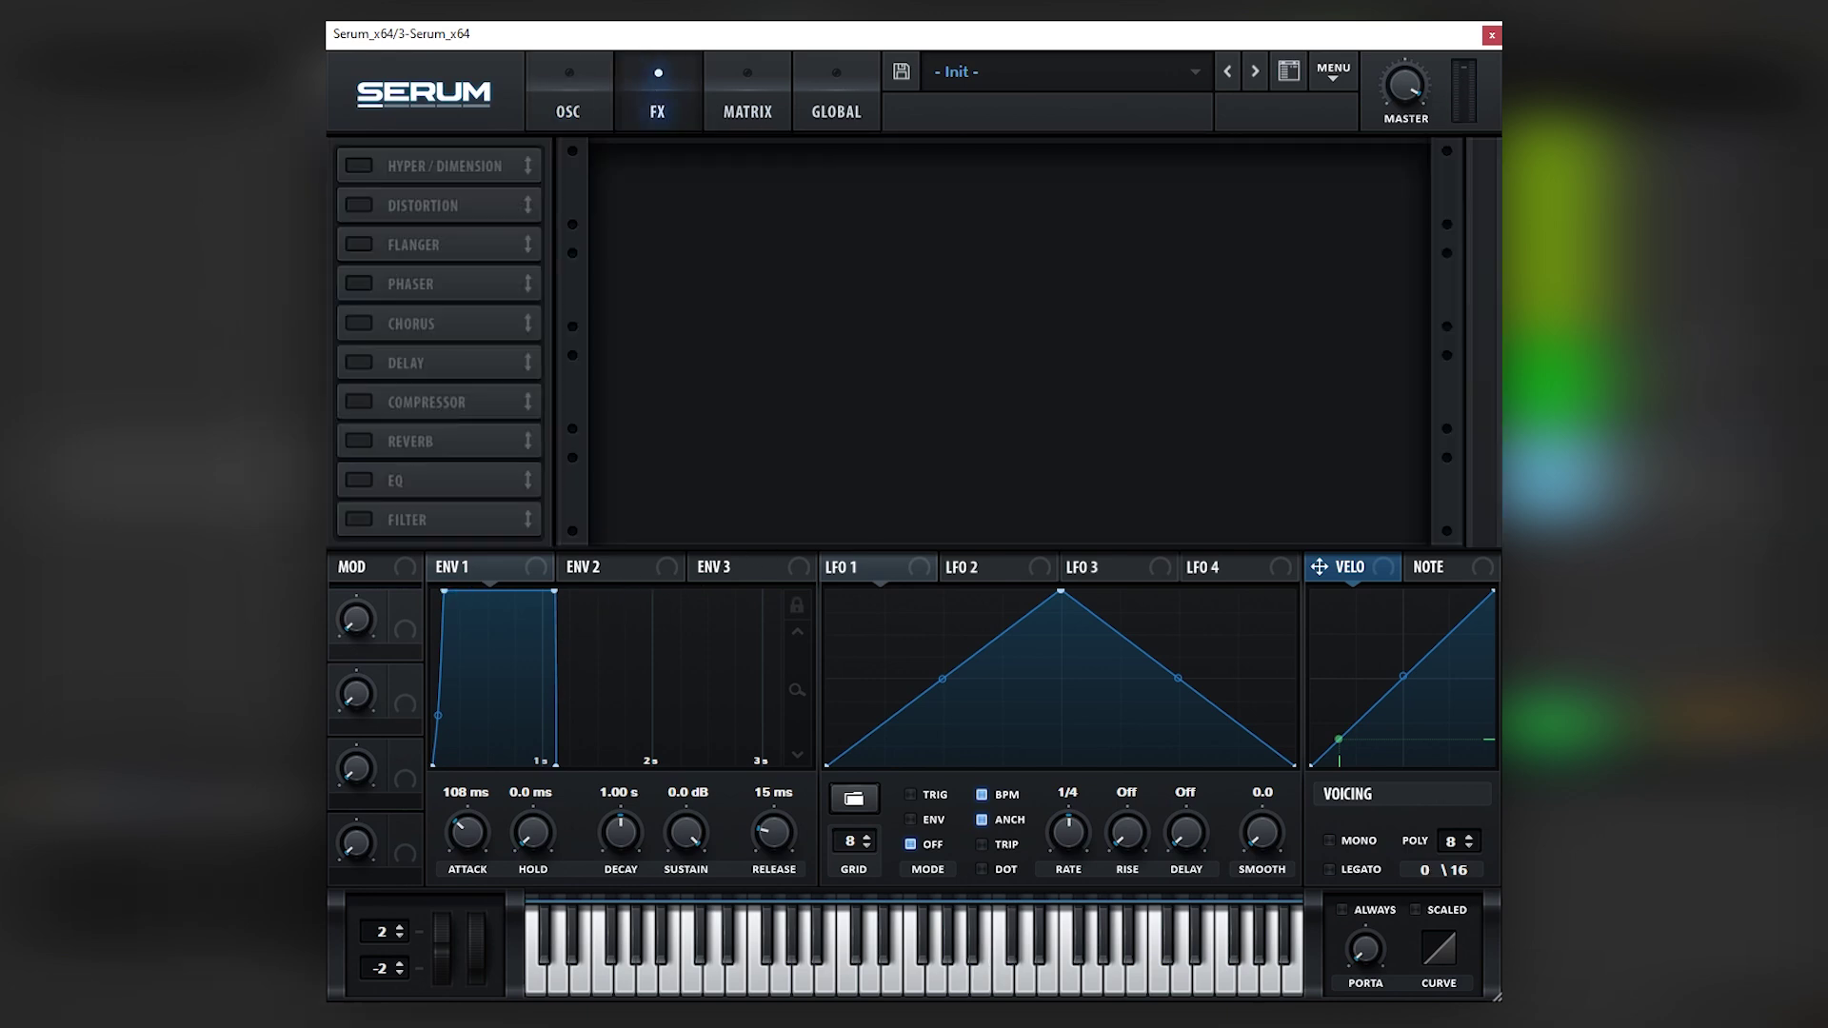
pyautogui.click(356, 207)
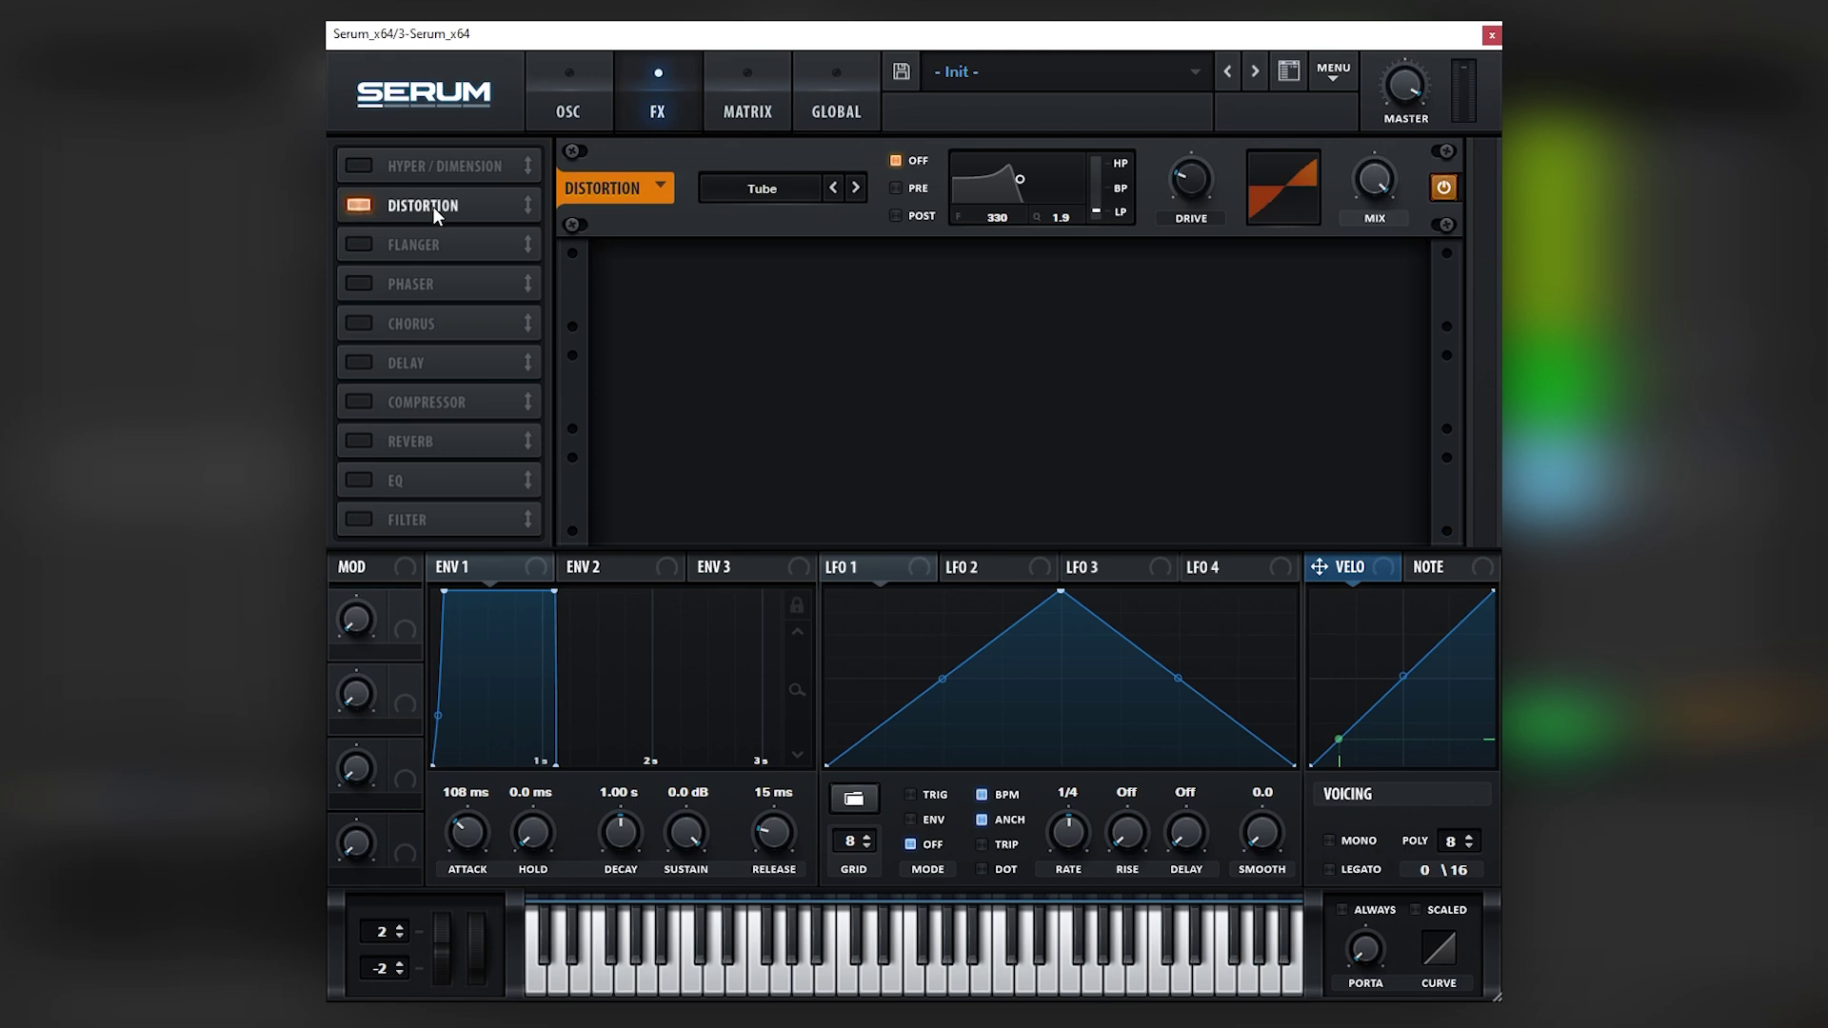
pyautogui.moveTo(1169, 193); pyautogui.dragTo(1172, 134)
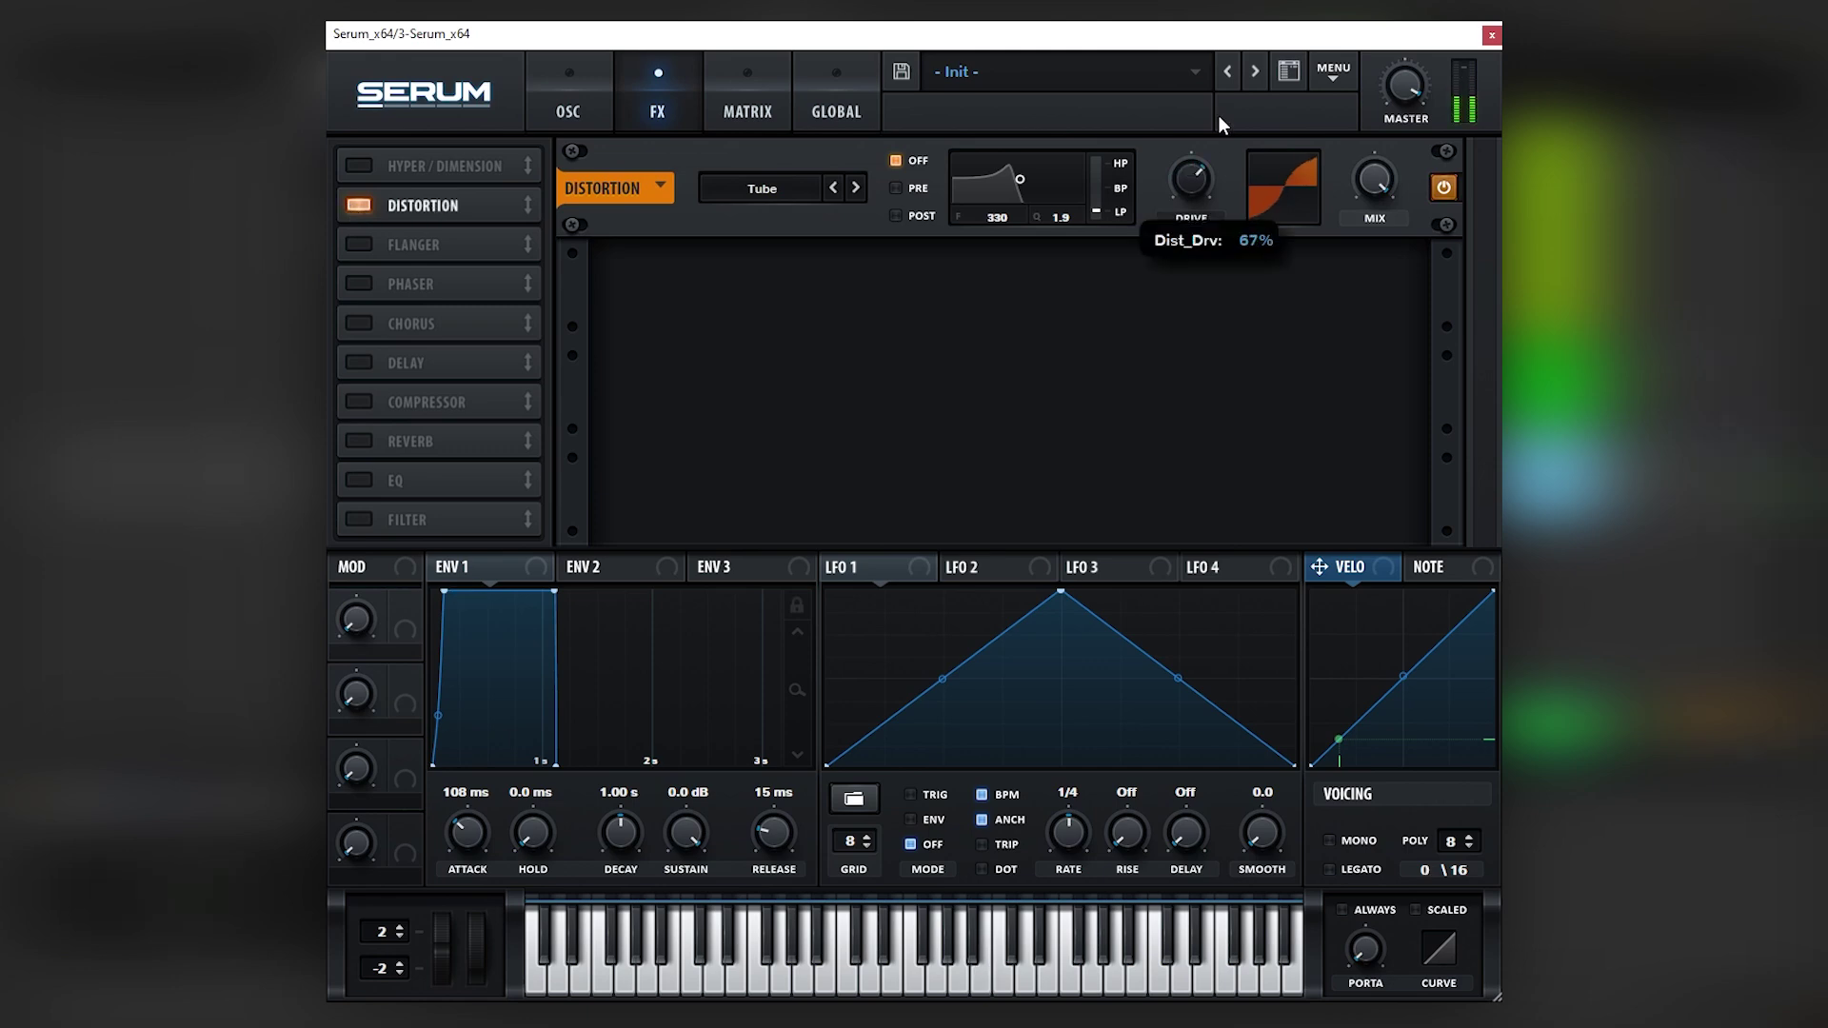
pyautogui.click(359, 170)
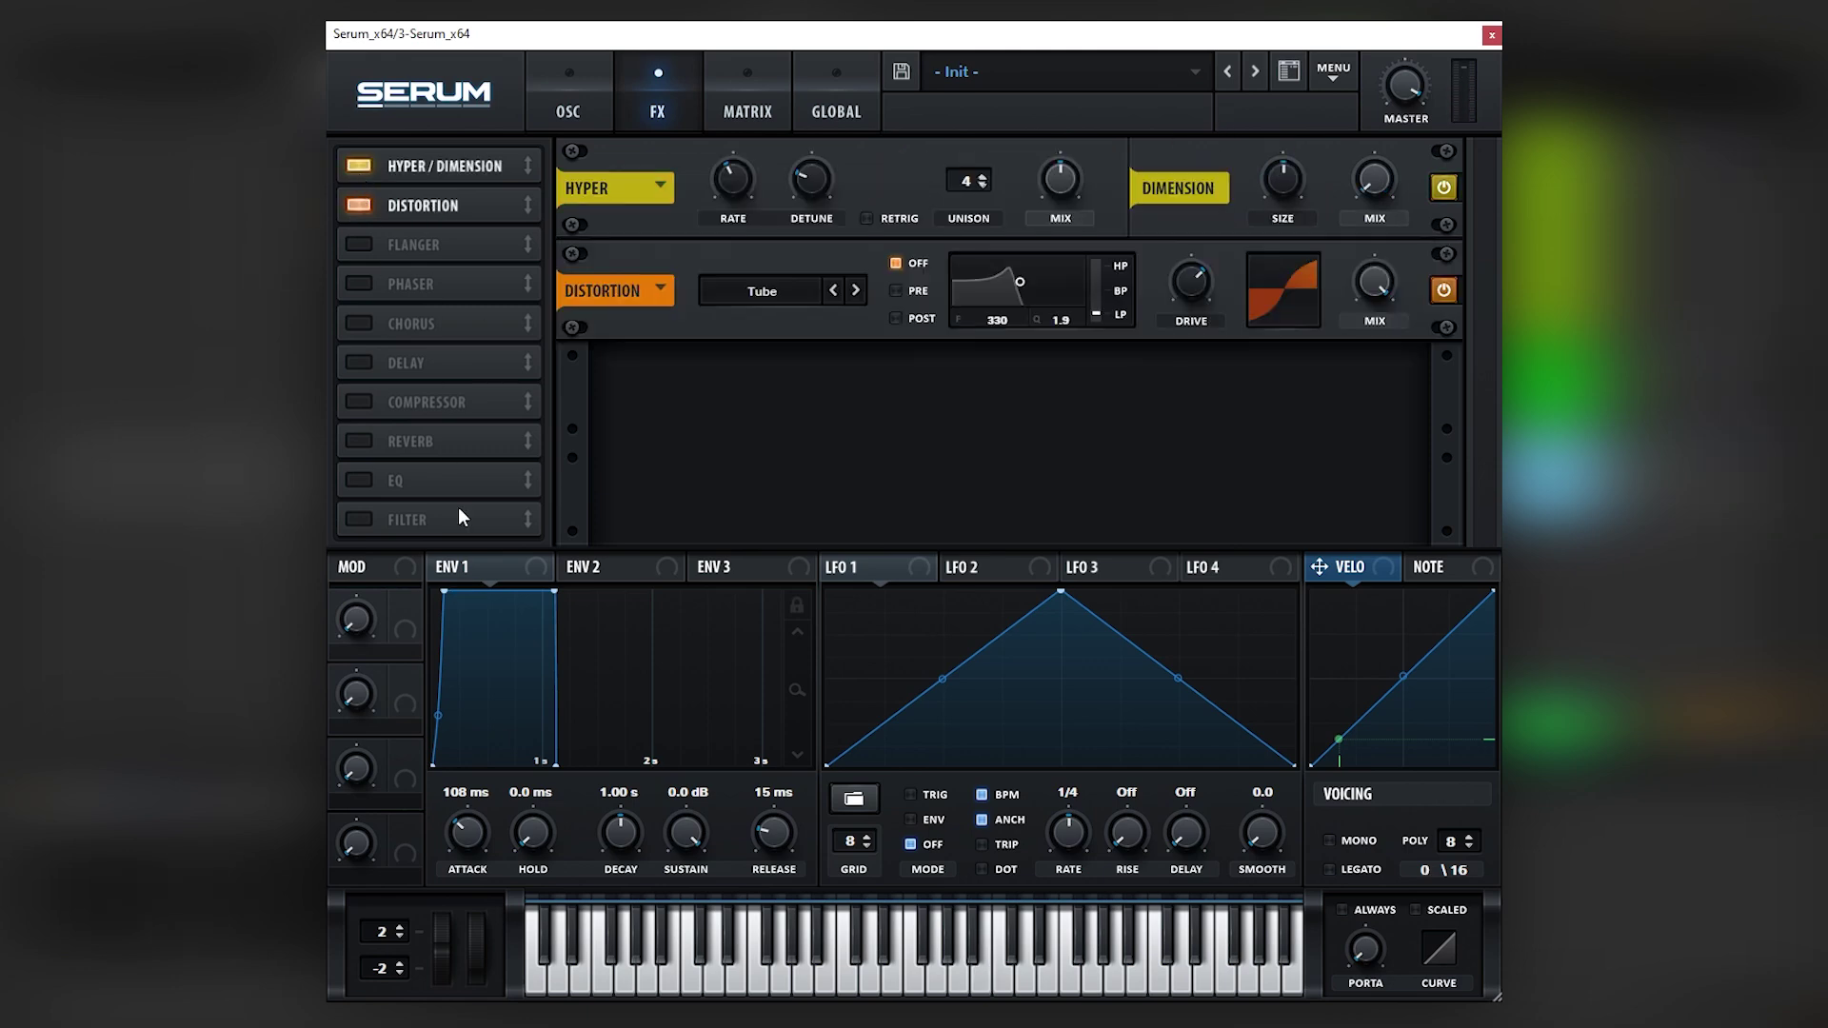
pyautogui.moveTo(1060, 178); pyautogui.dragTo(1059, 219)
# - Enable the compressor effect in multiband mode and raise its gain to about 8.8 dB
pyautogui.click(455, 402)
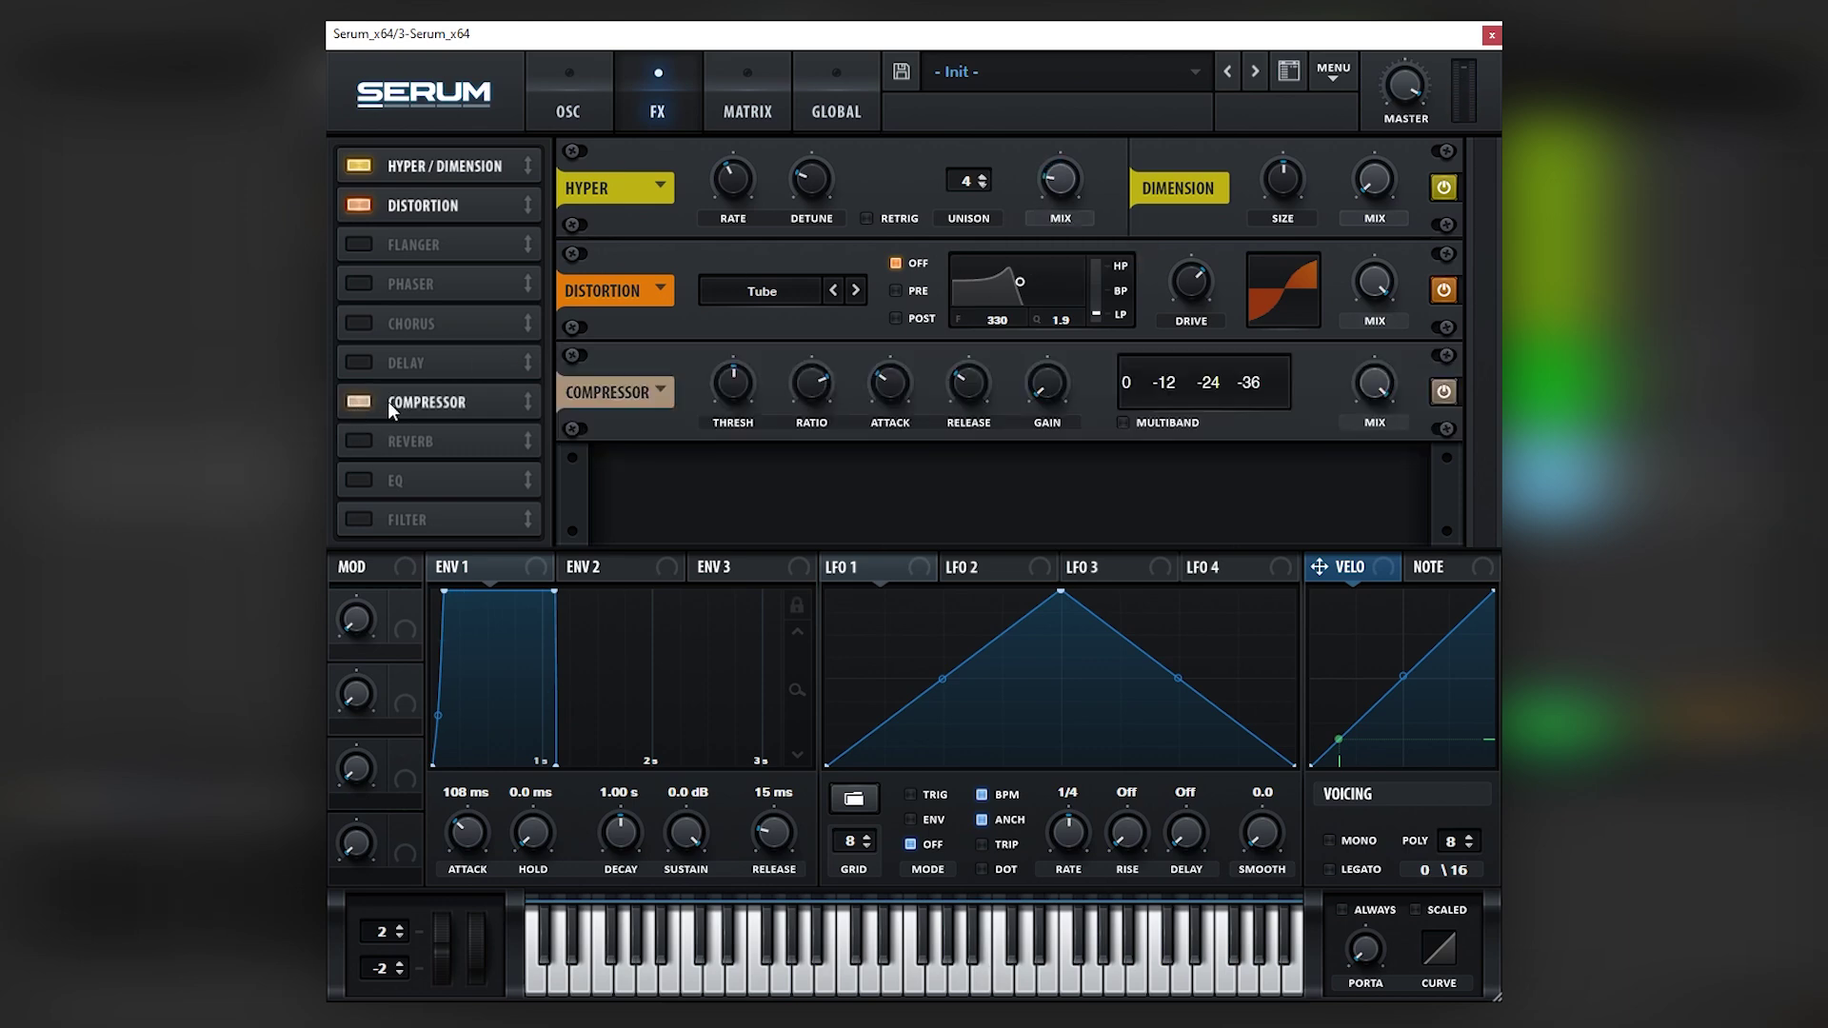
pyautogui.click(1144, 428)
pyautogui.moveTo(1046, 383)
pyautogui.mouseDown()
pyautogui.moveTo(1070, 327)
pyautogui.moveTo(1062, 352)
pyautogui.mouseUp()
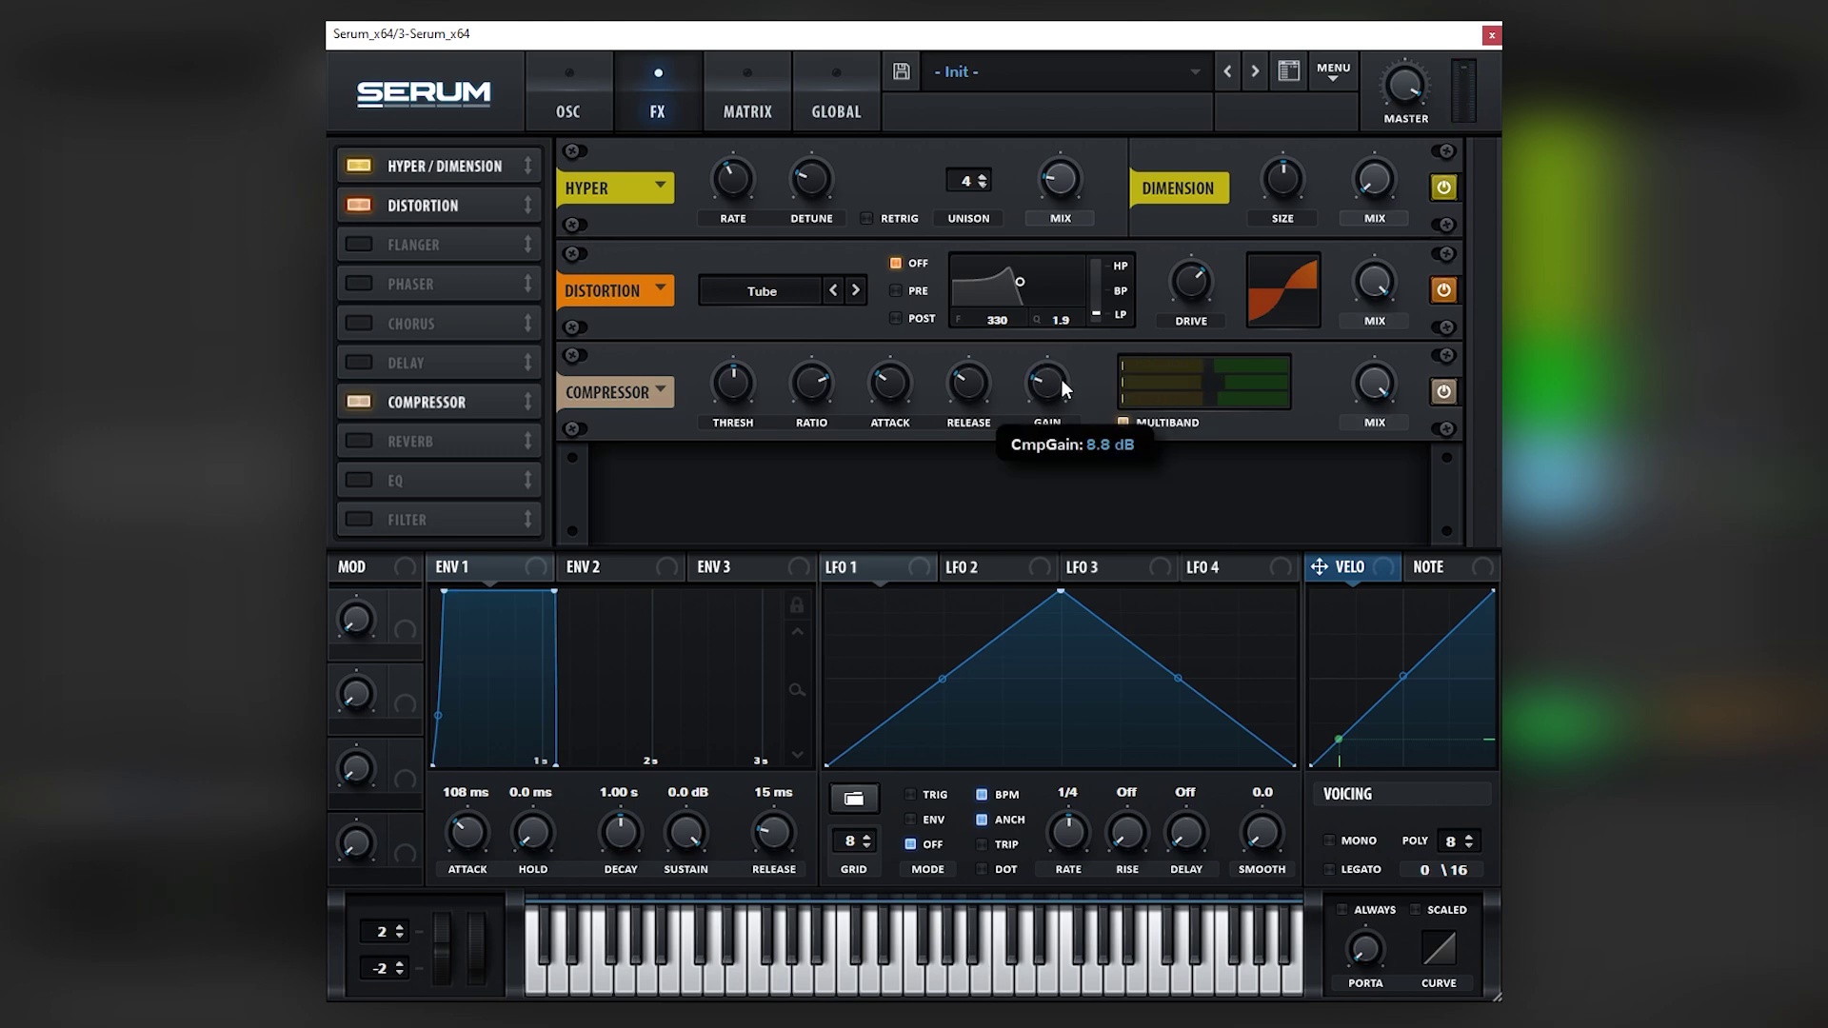
# - Enable an MG Low 6 filter effect directly after the compressor and modulate its cutoff with LFO 1 at 100
pyautogui.click(362, 519)
pyautogui.moveTo(400, 519); pyautogui.dragTo(436, 440)
pyautogui.click(795, 497)
pyautogui.click(893, 524)
pyautogui.moveTo(916, 565); pyautogui.dragTo(938, 484)
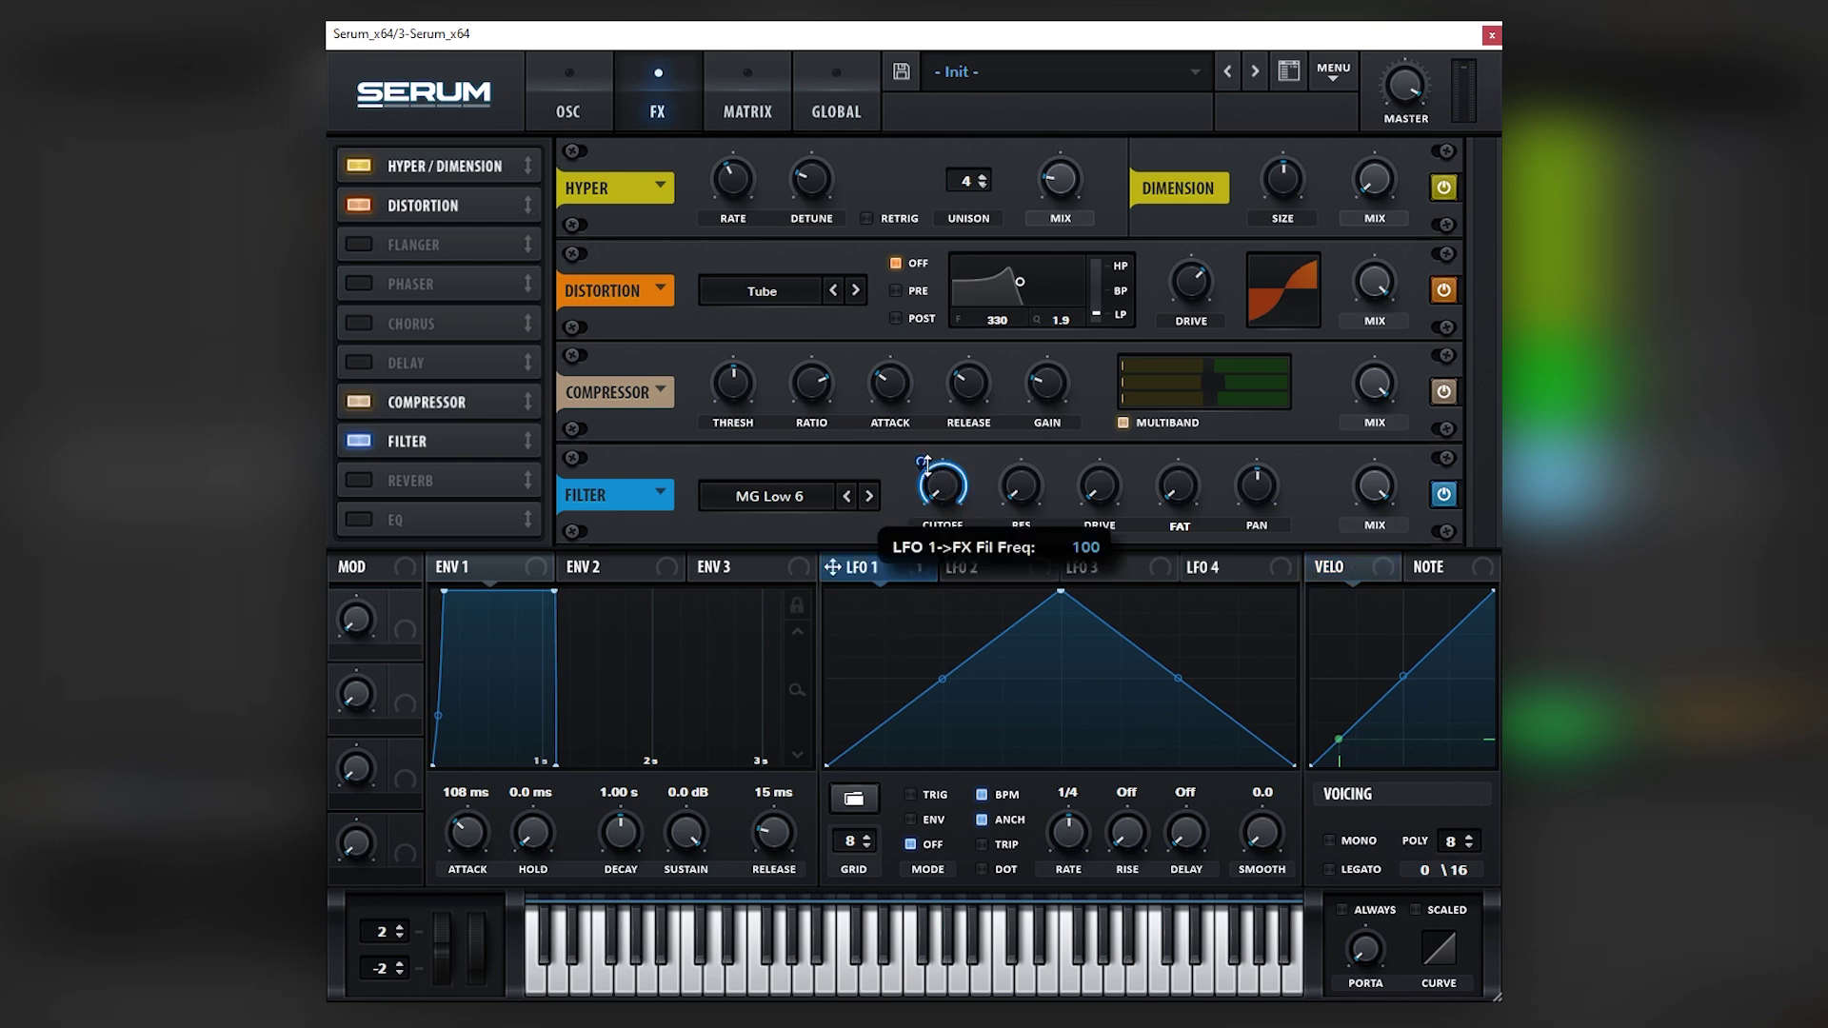
# - Reshape LFO 1 into a quick rise held at maximum to the end, running in ENV mode
pyautogui.moveTo(1061, 591); pyautogui.dragTo(930, 546)
pyautogui.doubleClick(1181, 609)
pyautogui.moveTo(1181, 609); pyautogui.dragTo(1314, 535)
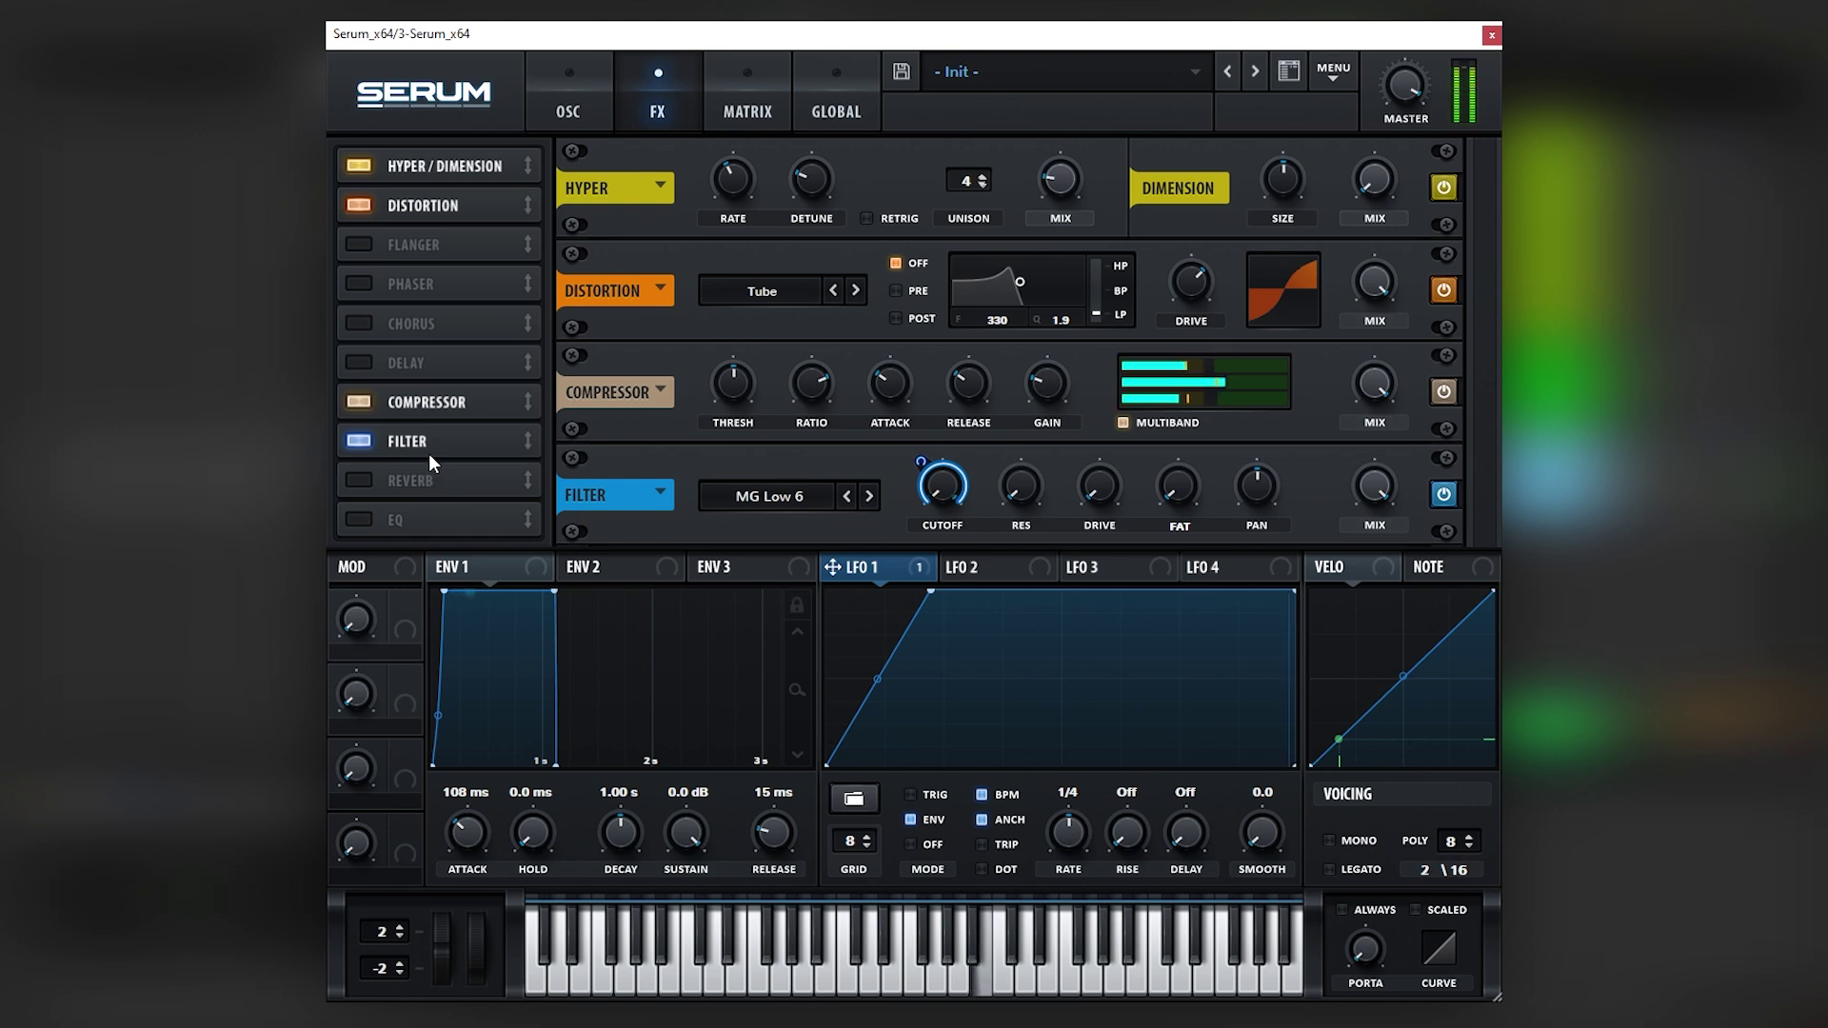
# - Place an enabled EQ after the filter, set both bands to Peak, and boost the low band's gain and frequency
pyautogui.click(404, 524)
pyautogui.click(931, 492)
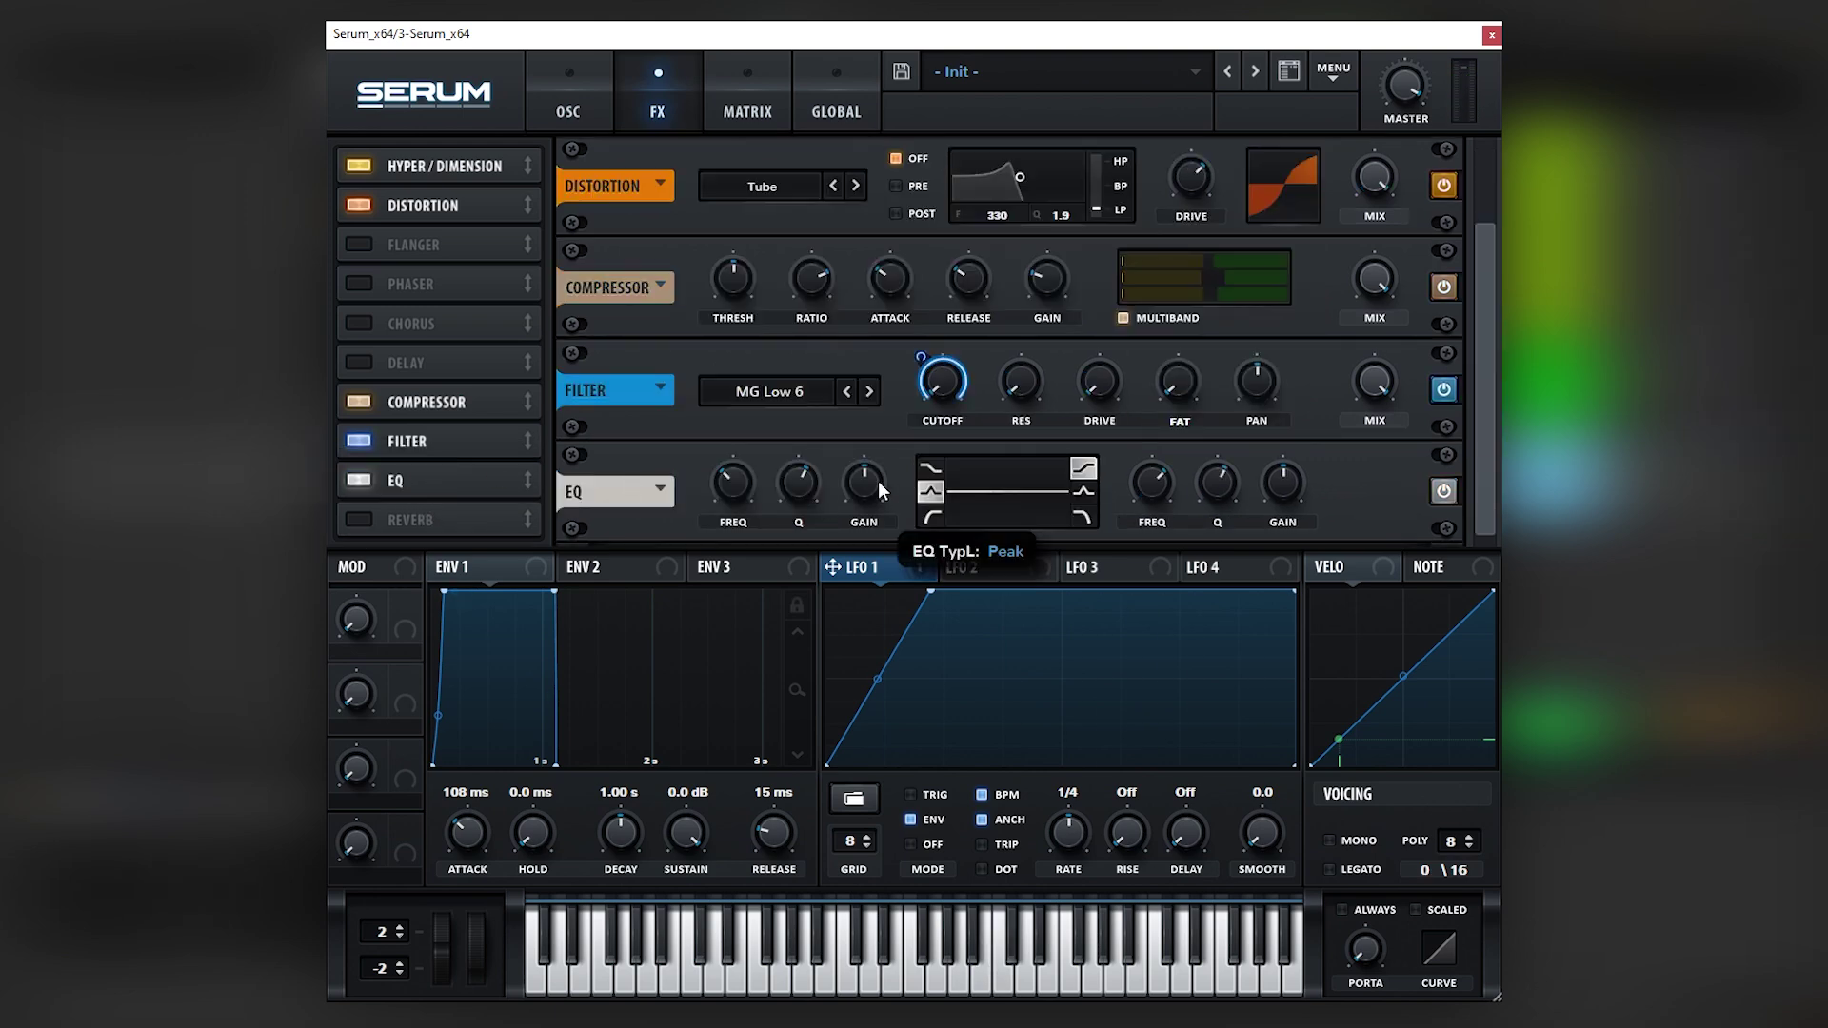
pyautogui.moveTo(878, 482); pyautogui.dragTo(874, 436)
pyautogui.moveTo(729, 489); pyautogui.dragTo(751, 459)
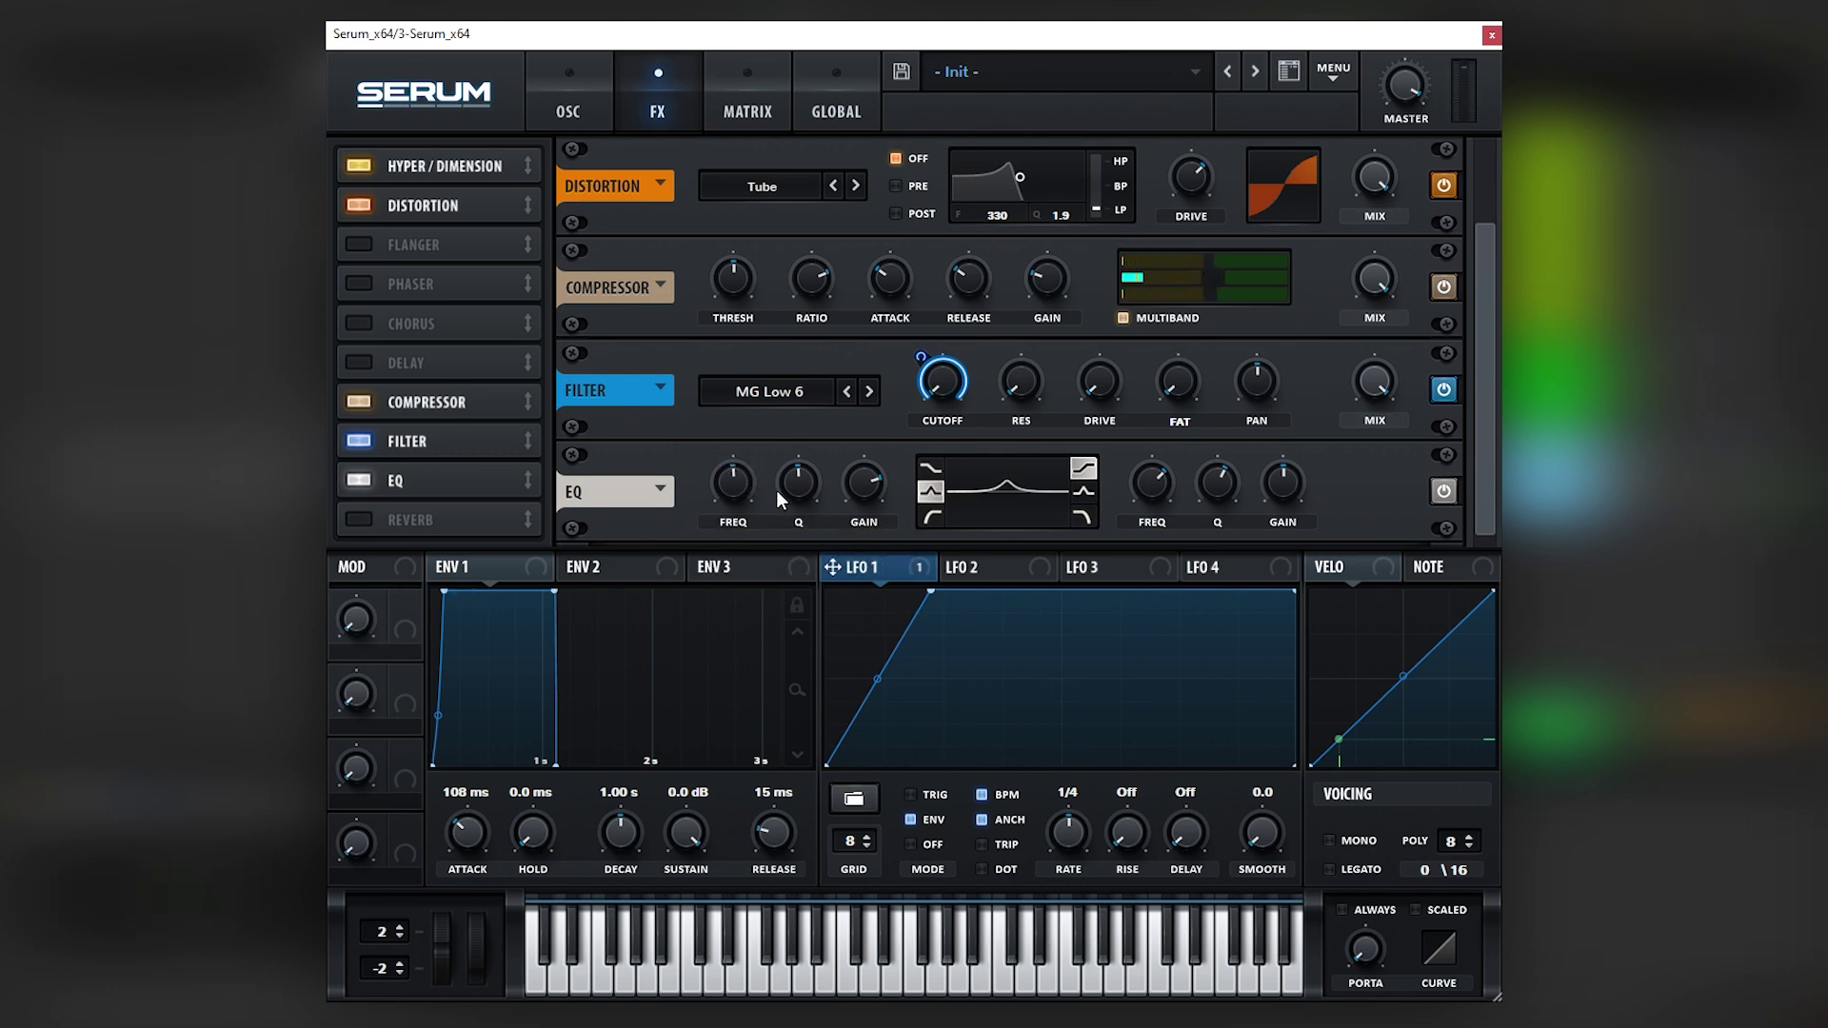
pyautogui.click(1089, 491)
pyautogui.moveTo(865, 483); pyautogui.dragTo(876, 441)
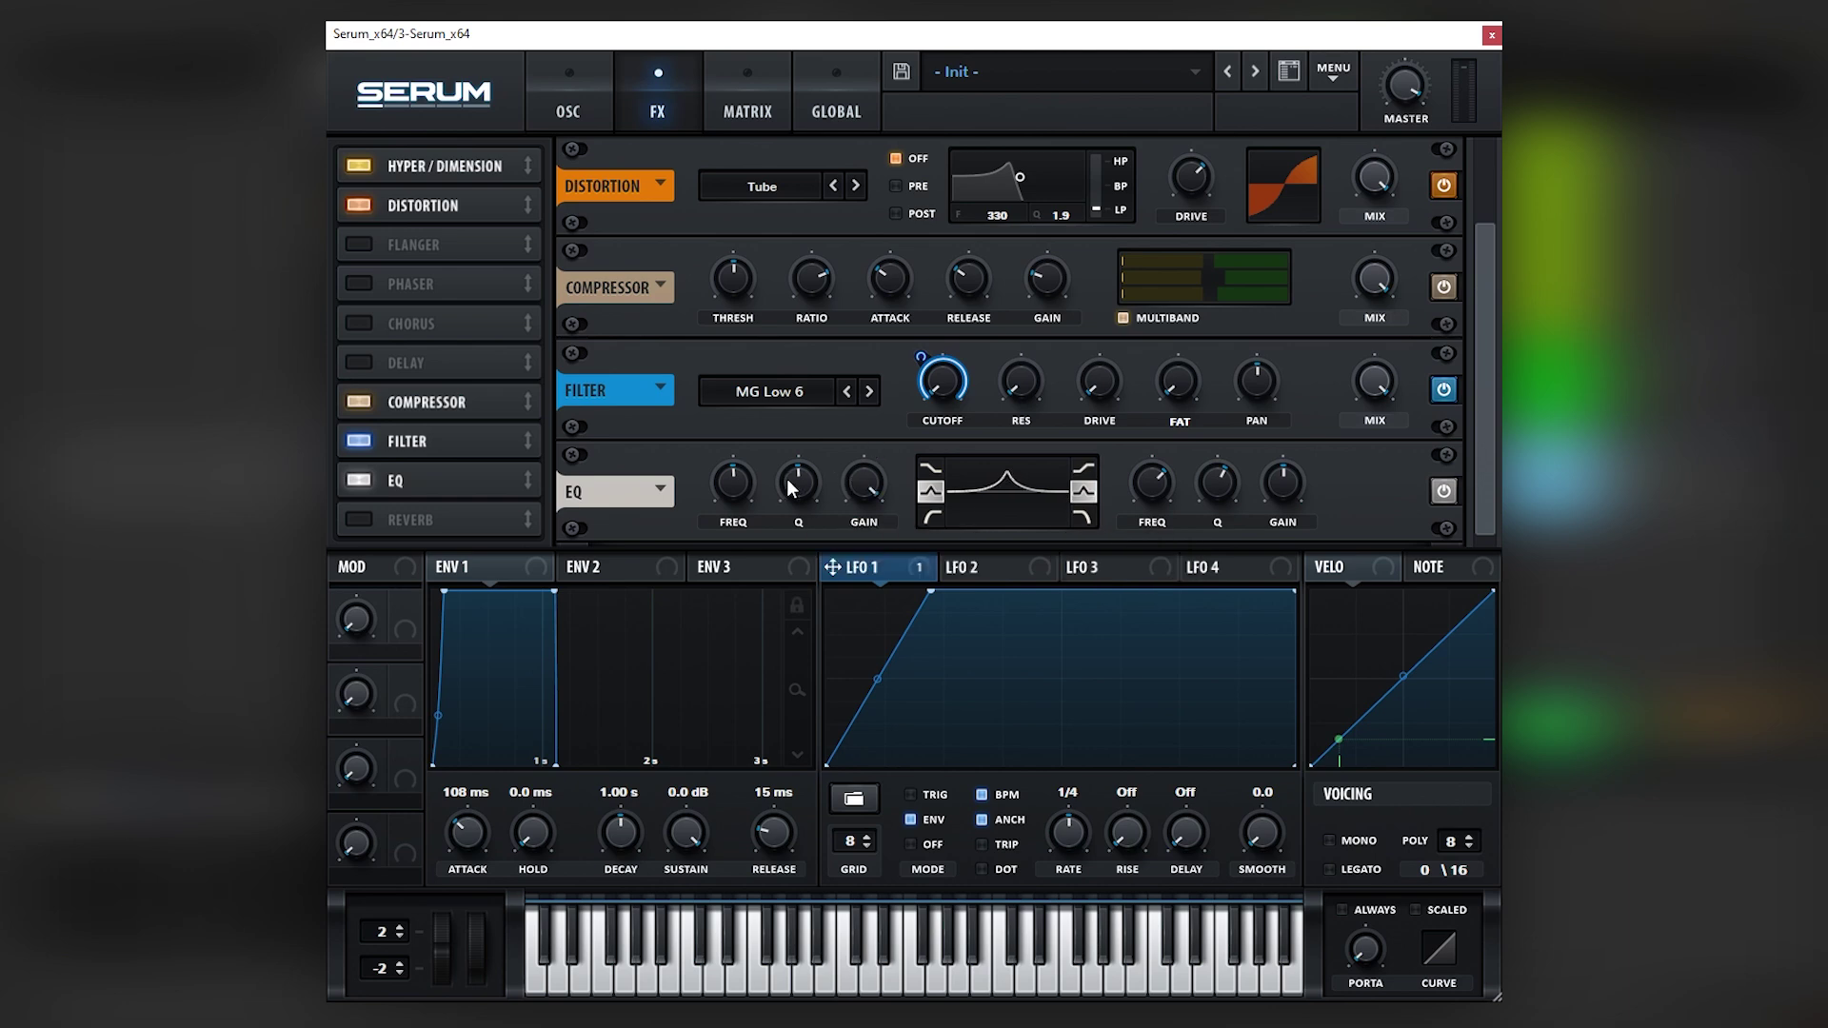
# - Balance the EQ bands with the high band near 258 Hz, a lower low-band frequency, and moderate gain boosts on both
pyautogui.moveTo(1143, 487)
pyautogui.mouseDown()
pyautogui.moveTo(1167, 442)
pyautogui.moveTo(1148, 494)
pyautogui.mouseUp()
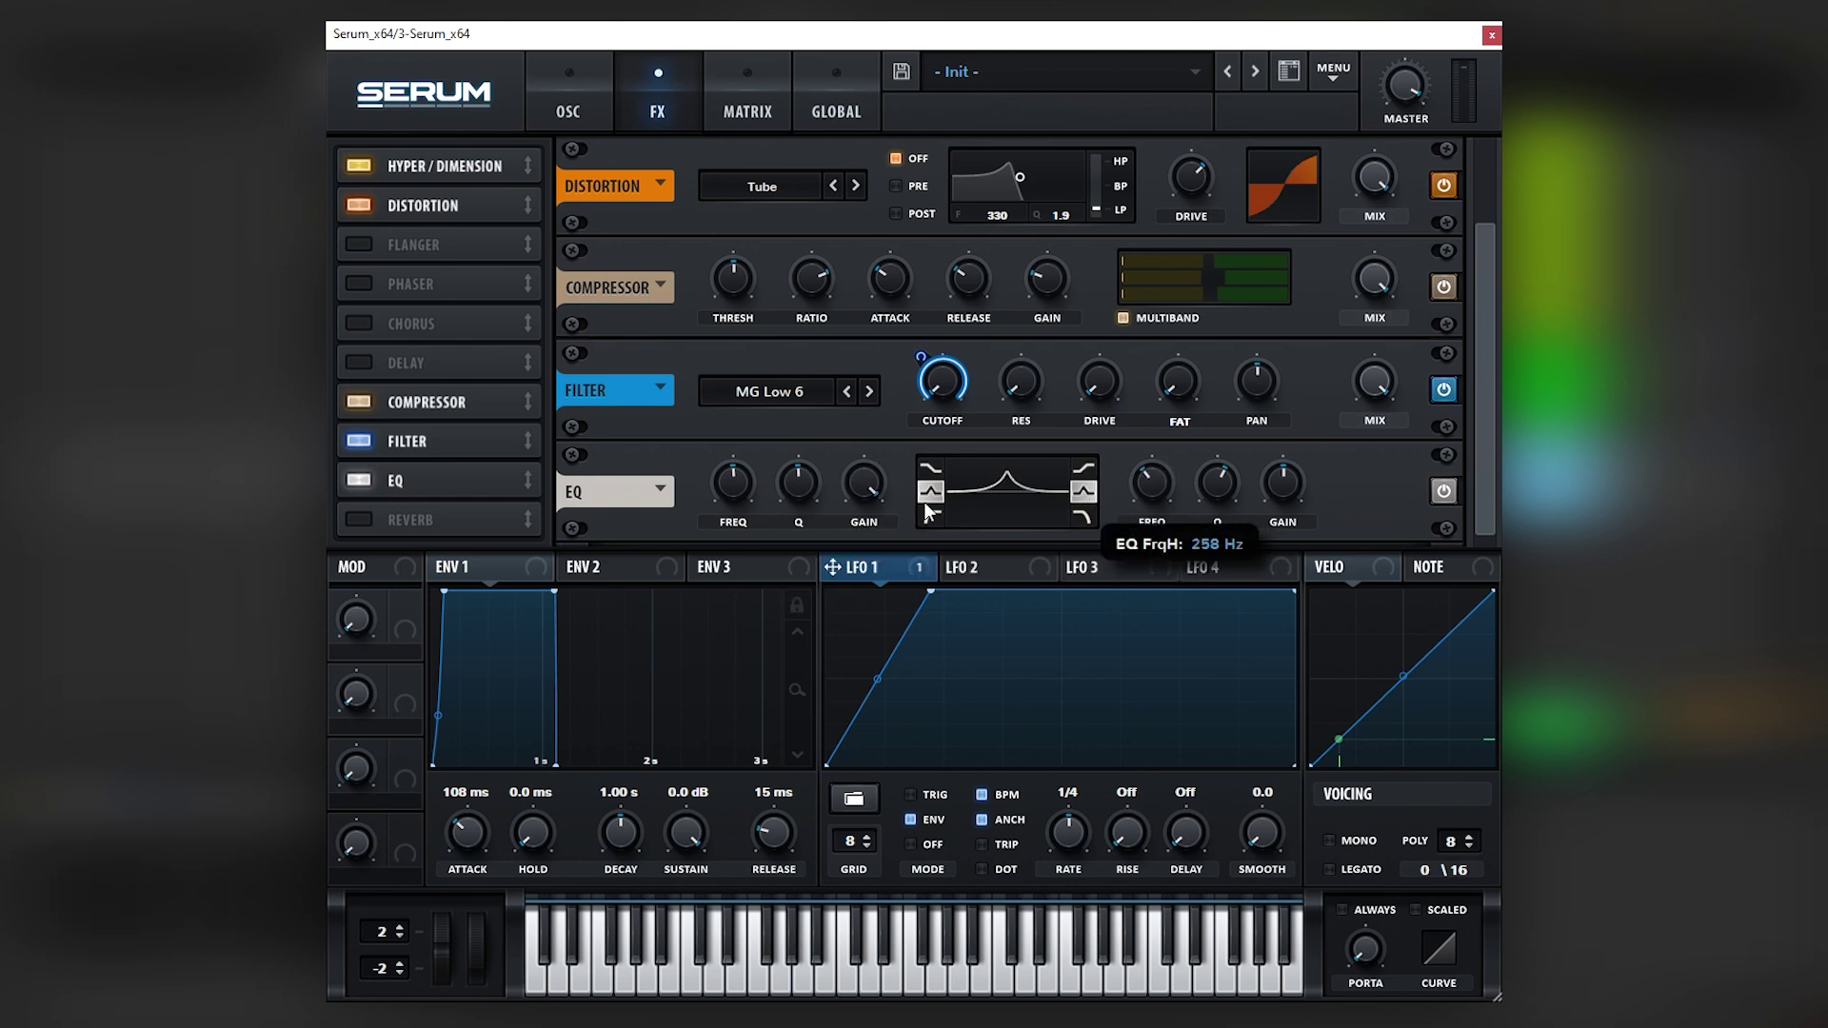
pyautogui.moveTo(731, 484); pyautogui.dragTo(727, 510)
pyautogui.moveTo(1258, 493); pyautogui.dragTo(1297, 472)
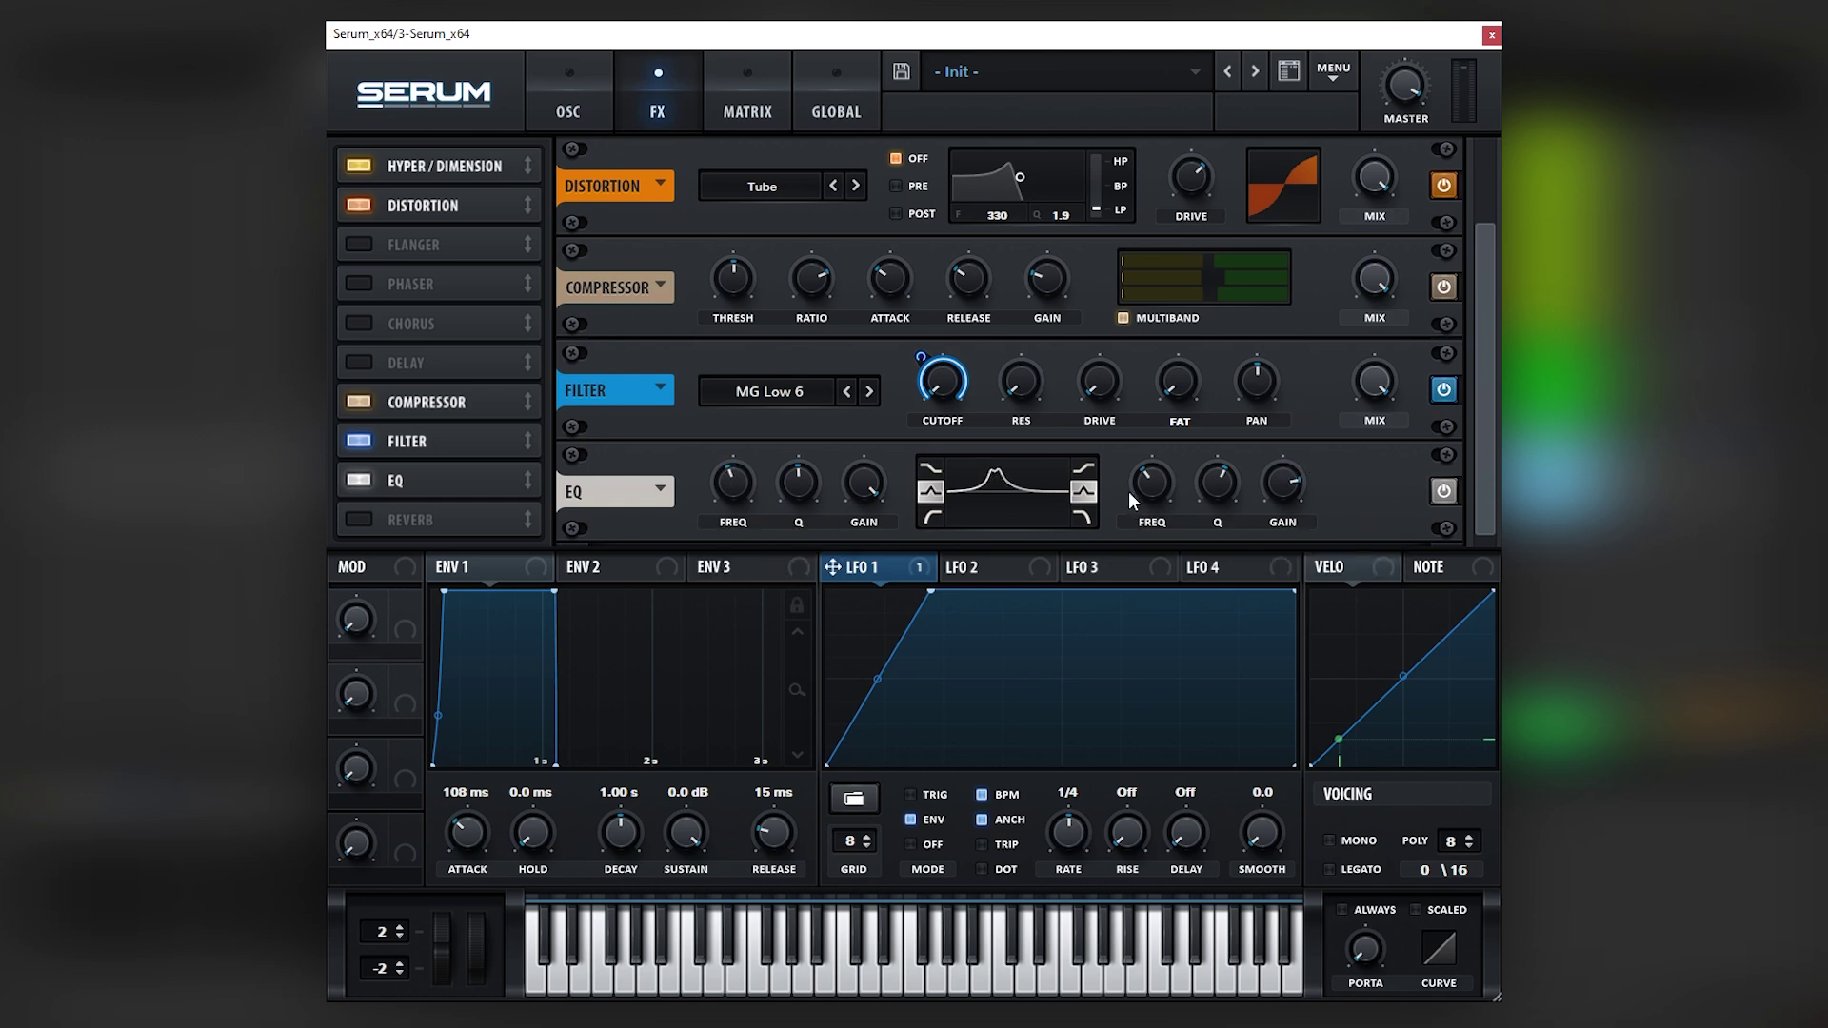
pyautogui.moveTo(1139, 495); pyautogui.dragTo(1178, 457)
pyautogui.moveTo(868, 506); pyautogui.dragTo(869, 530)
pyautogui.moveTo(1158, 491); pyautogui.dragTo(1129, 518)
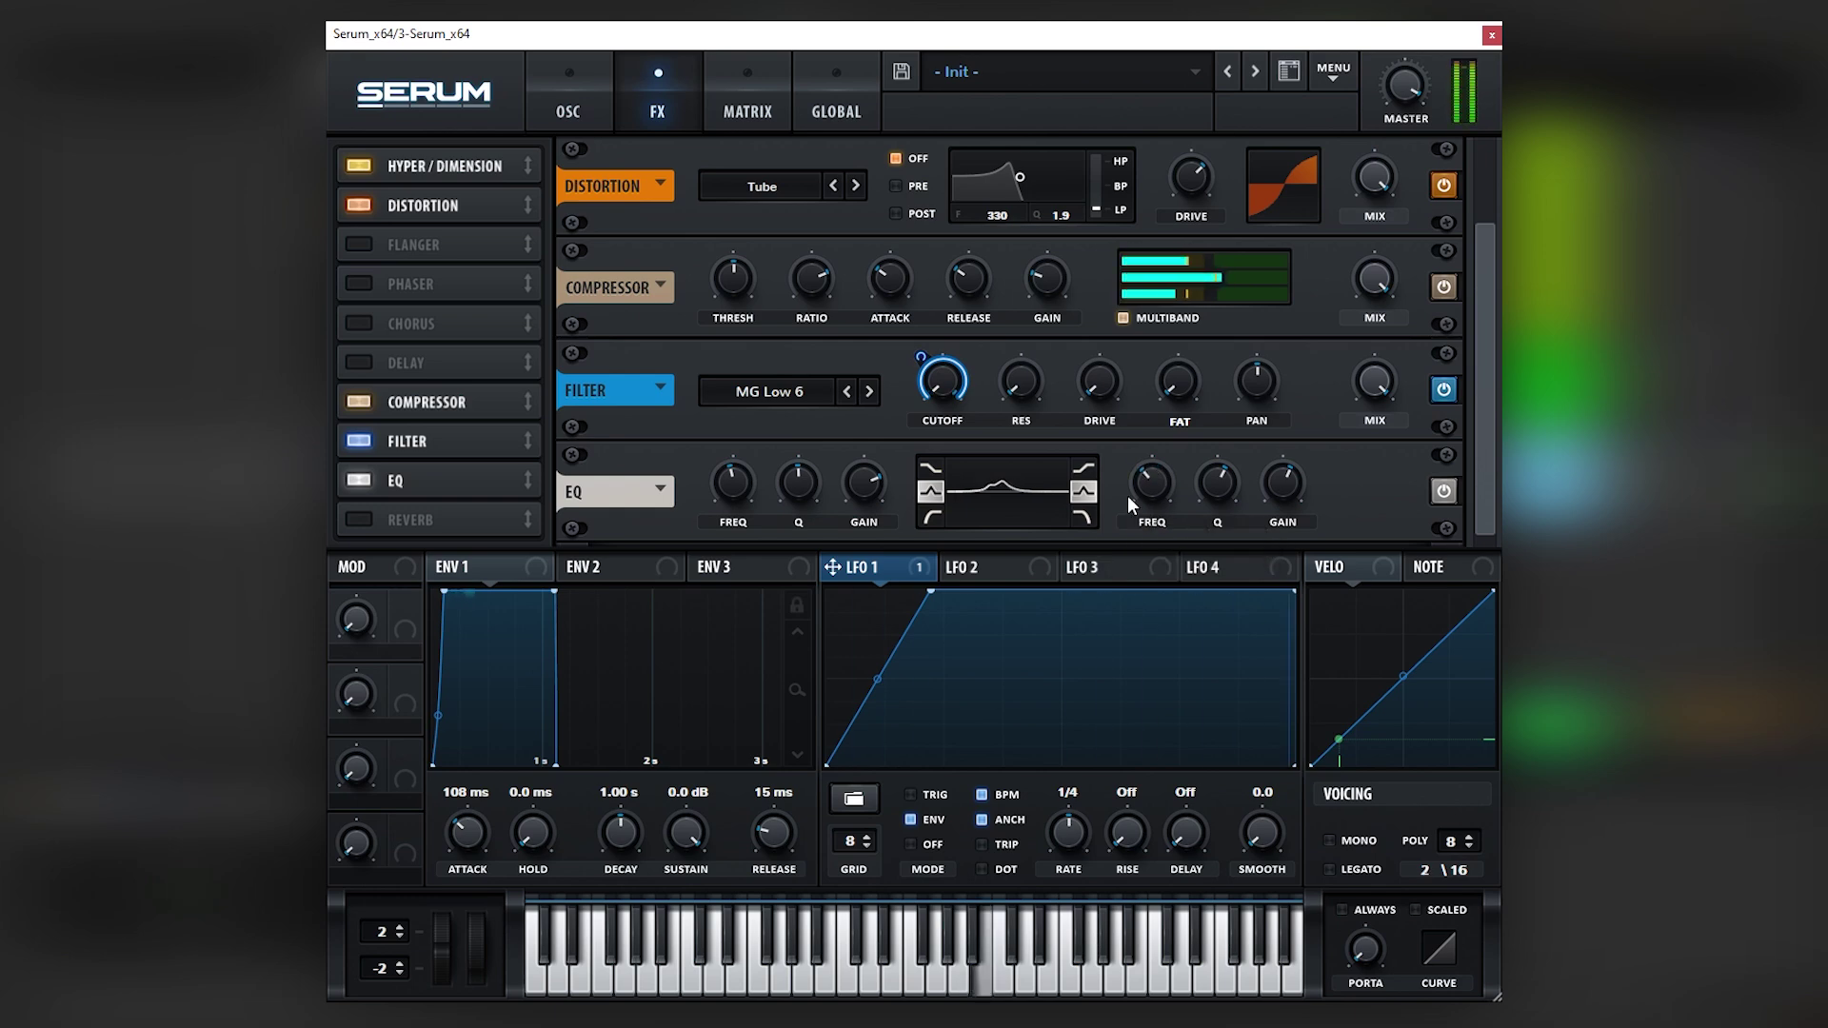
# - Enable a Hall reverb after the EQ with a raised mix, and lower oscillator A's level to 41%
pyautogui.click(379, 520)
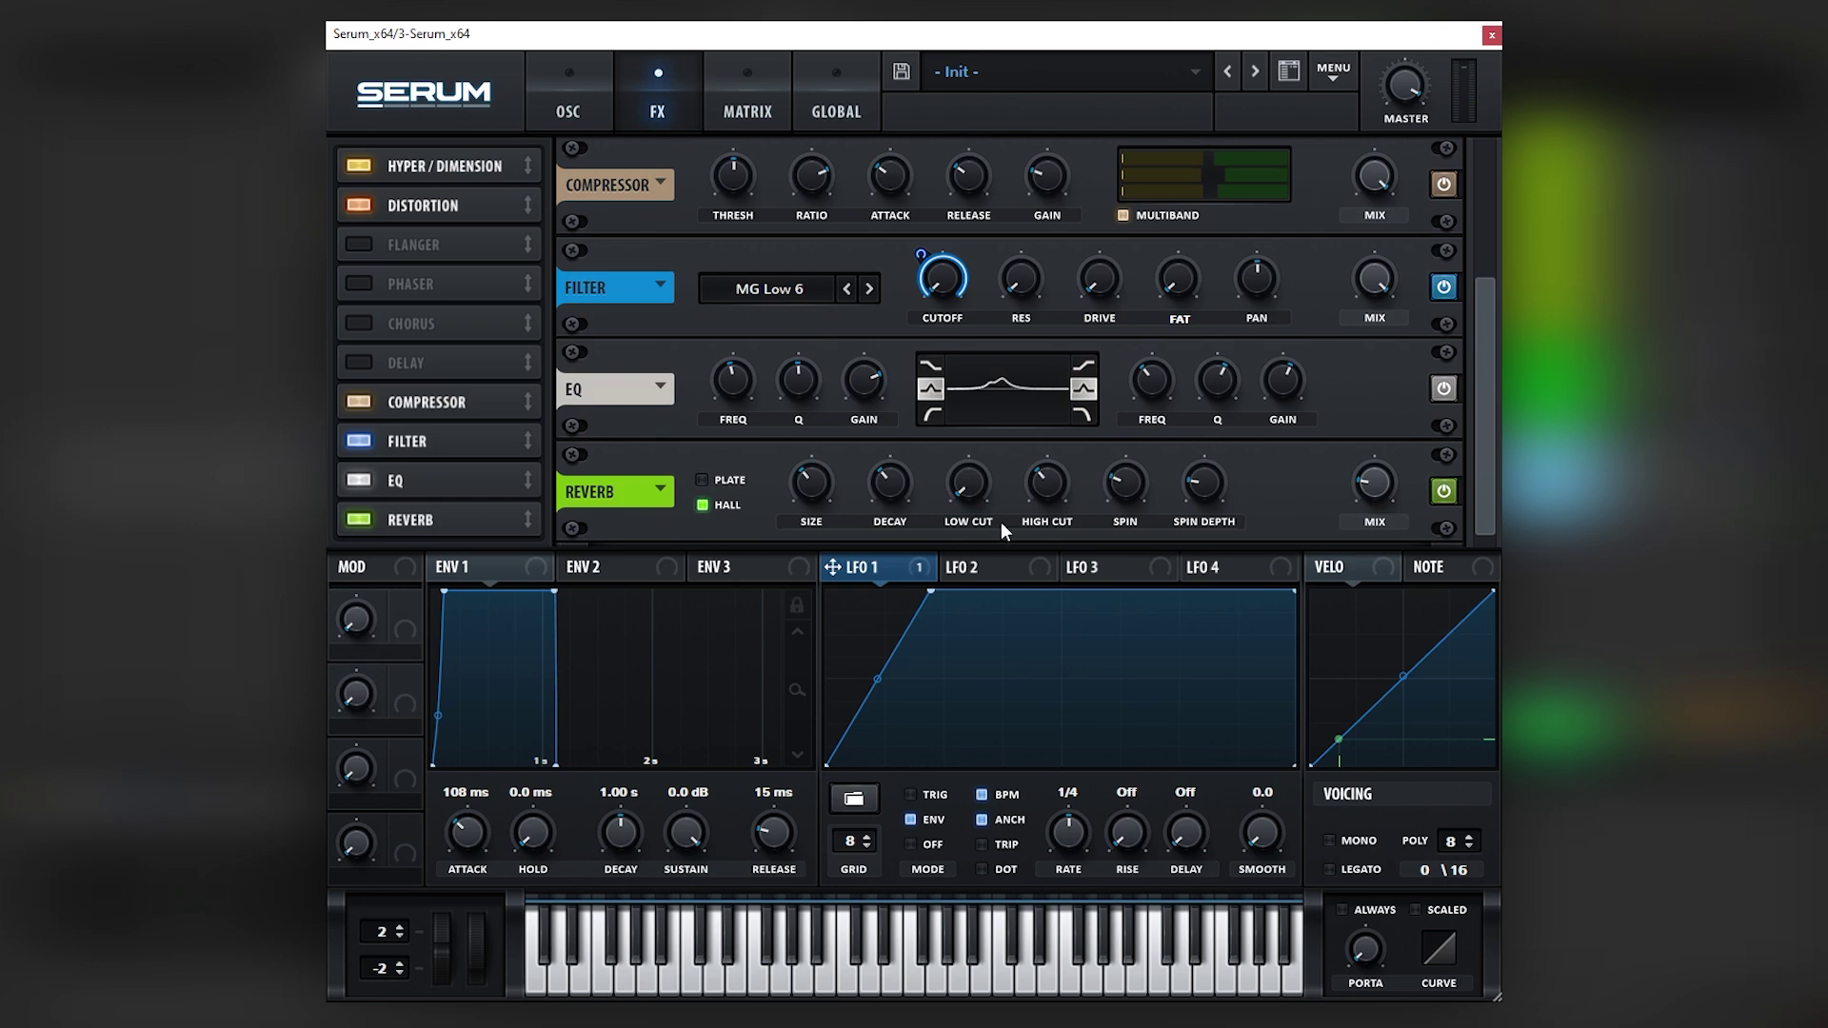
pyautogui.moveTo(1488, 465)
pyautogui.mouseDown()
pyautogui.moveTo(1470, 221)
pyautogui.moveTo(1468, 495)
pyautogui.mouseUp()
pyautogui.click(587, 119)
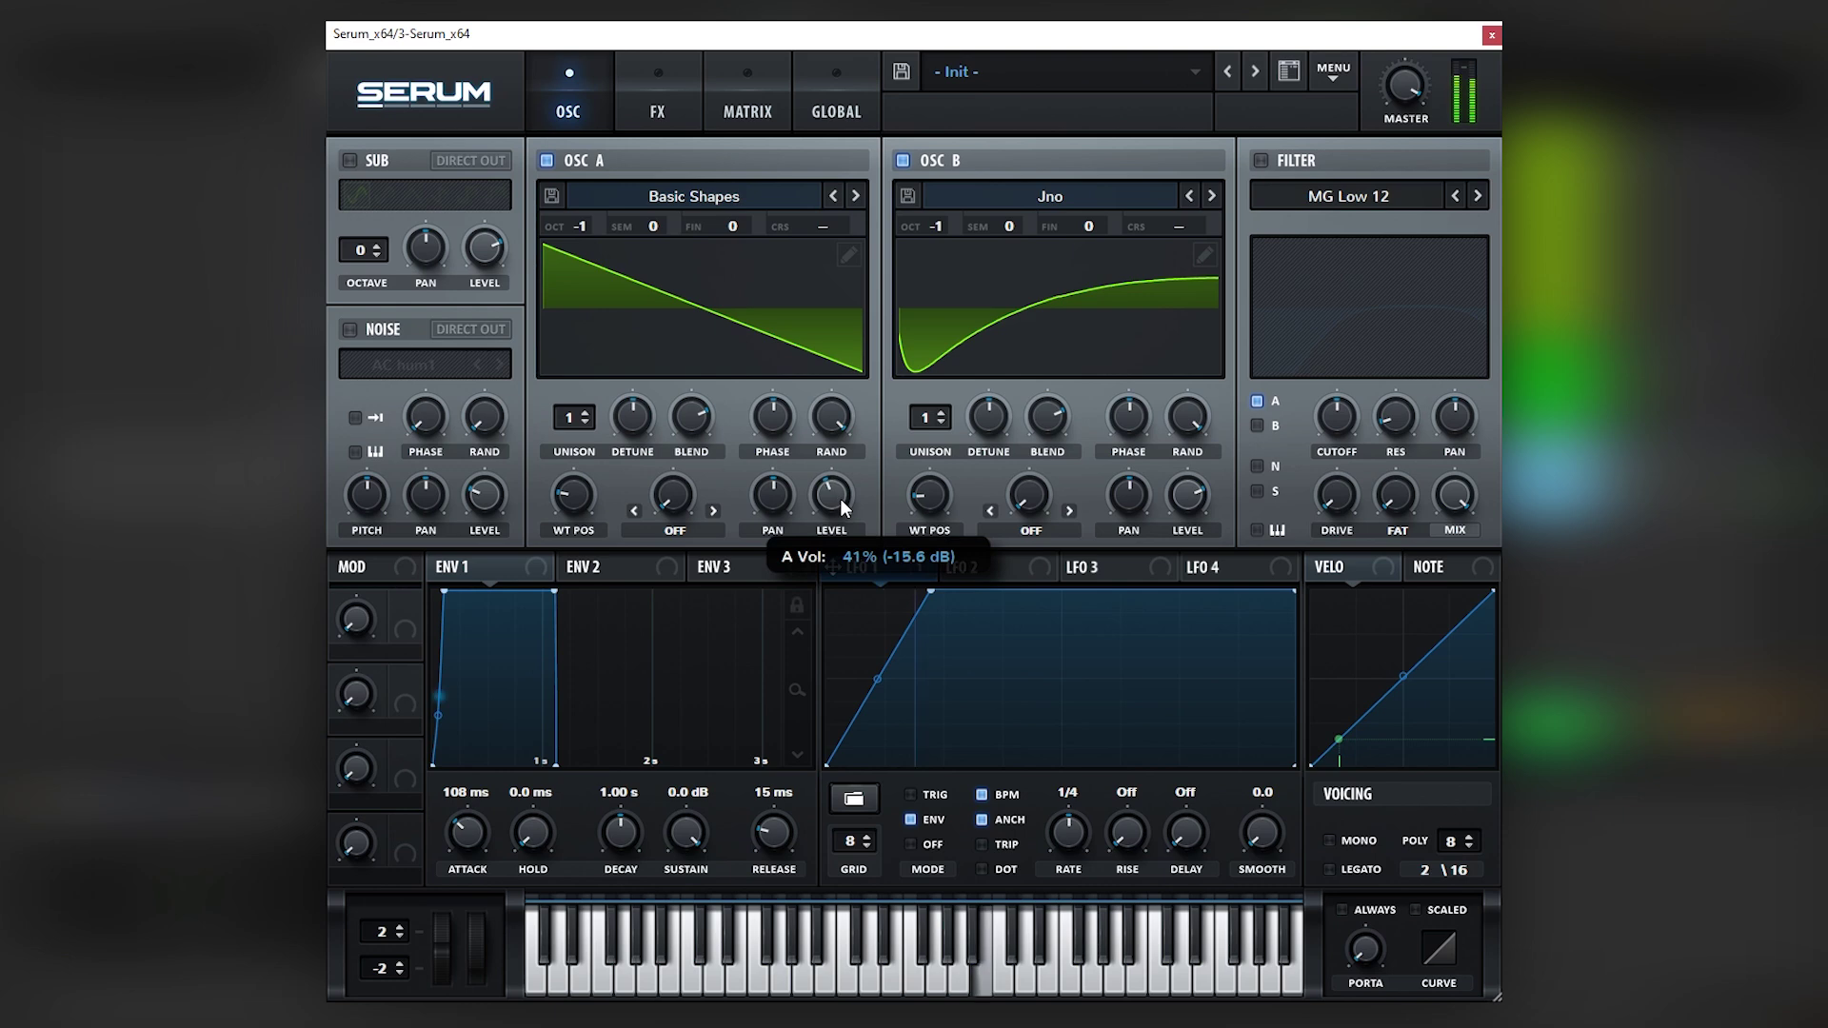
# - Shorten the reverb effect's decay to 2.4 s
pyautogui.click(688, 88)
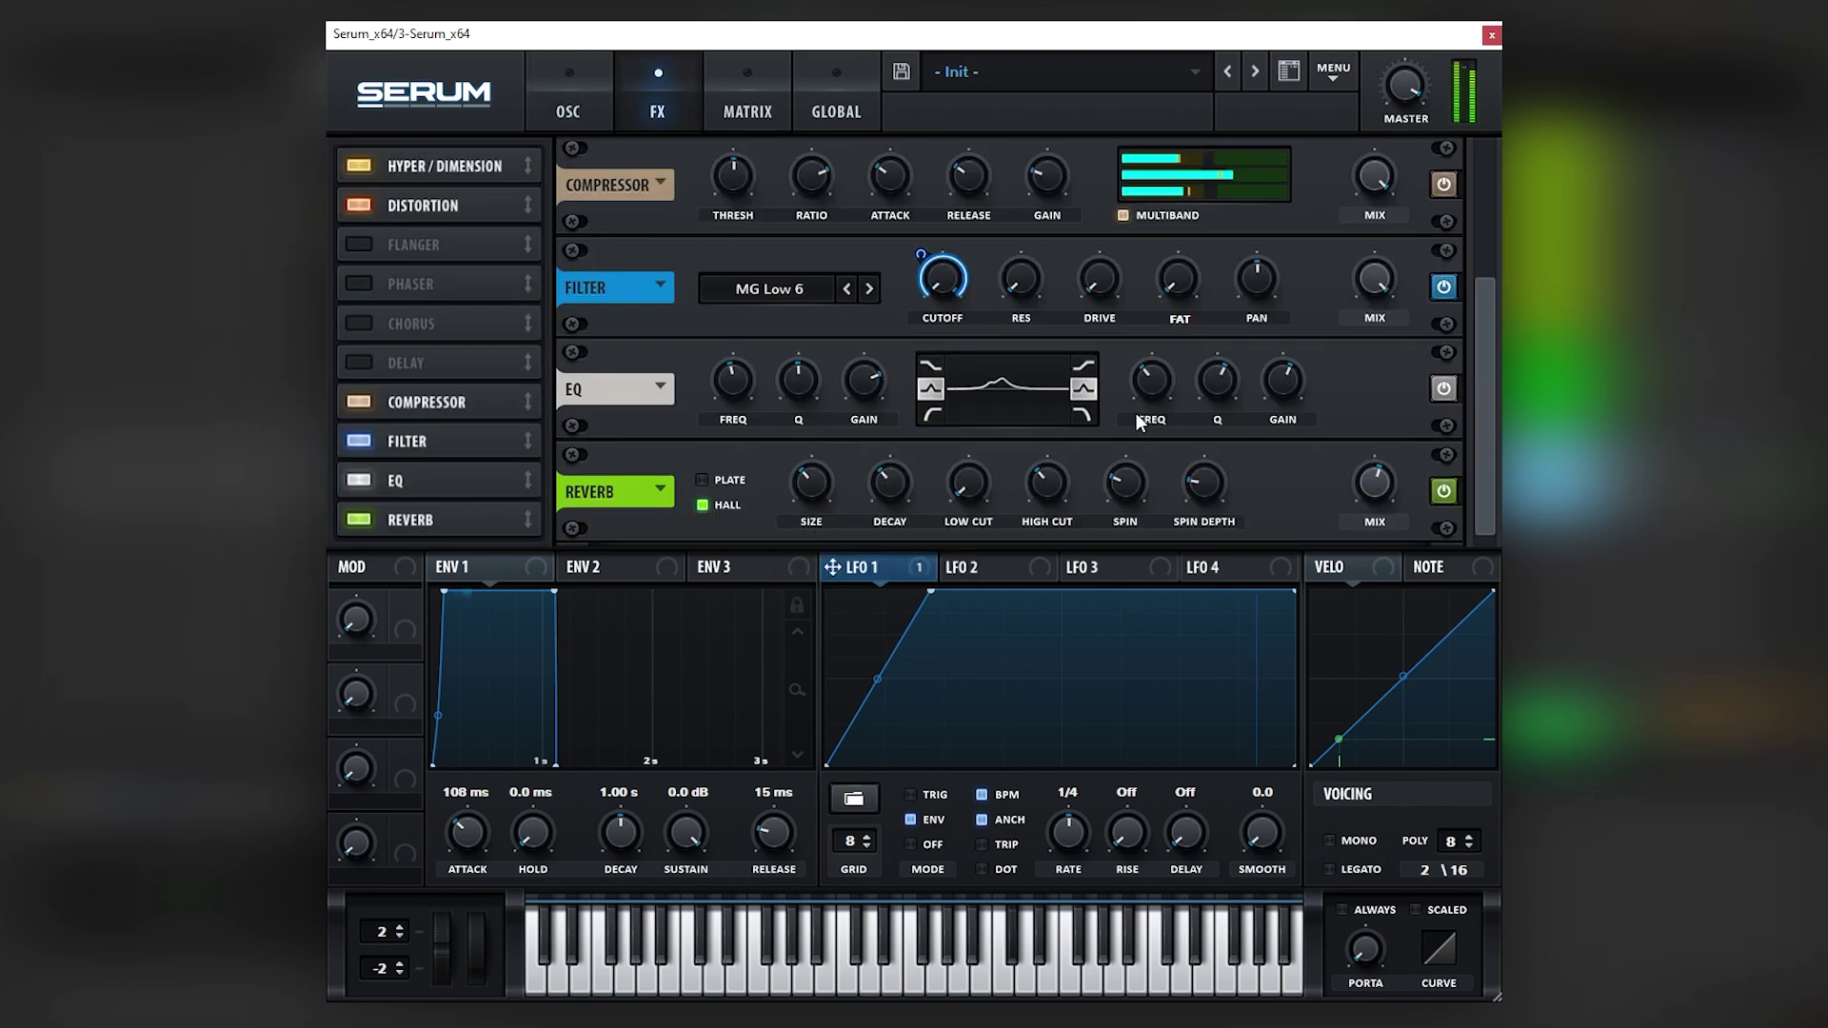
pyautogui.moveTo(1167, 163); pyautogui.dragTo(1186, 155)
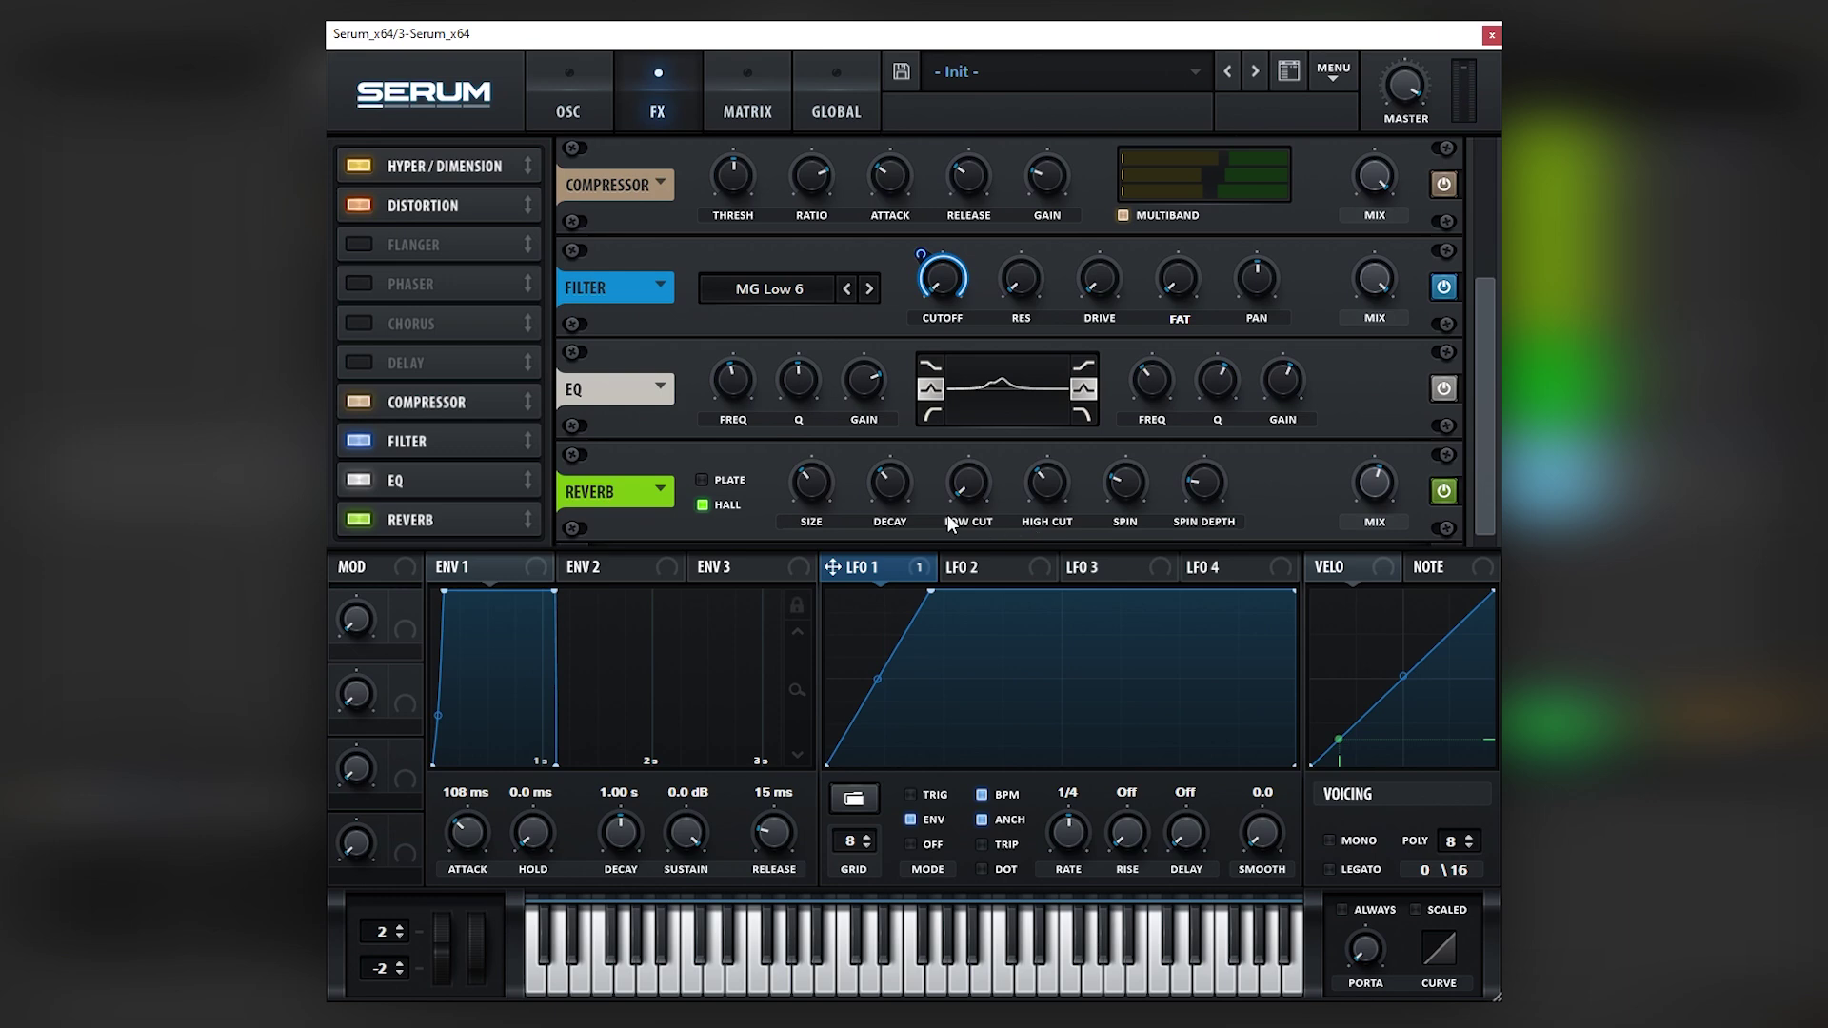
pyautogui.click(1025, 474)
pyautogui.moveTo(893, 495)
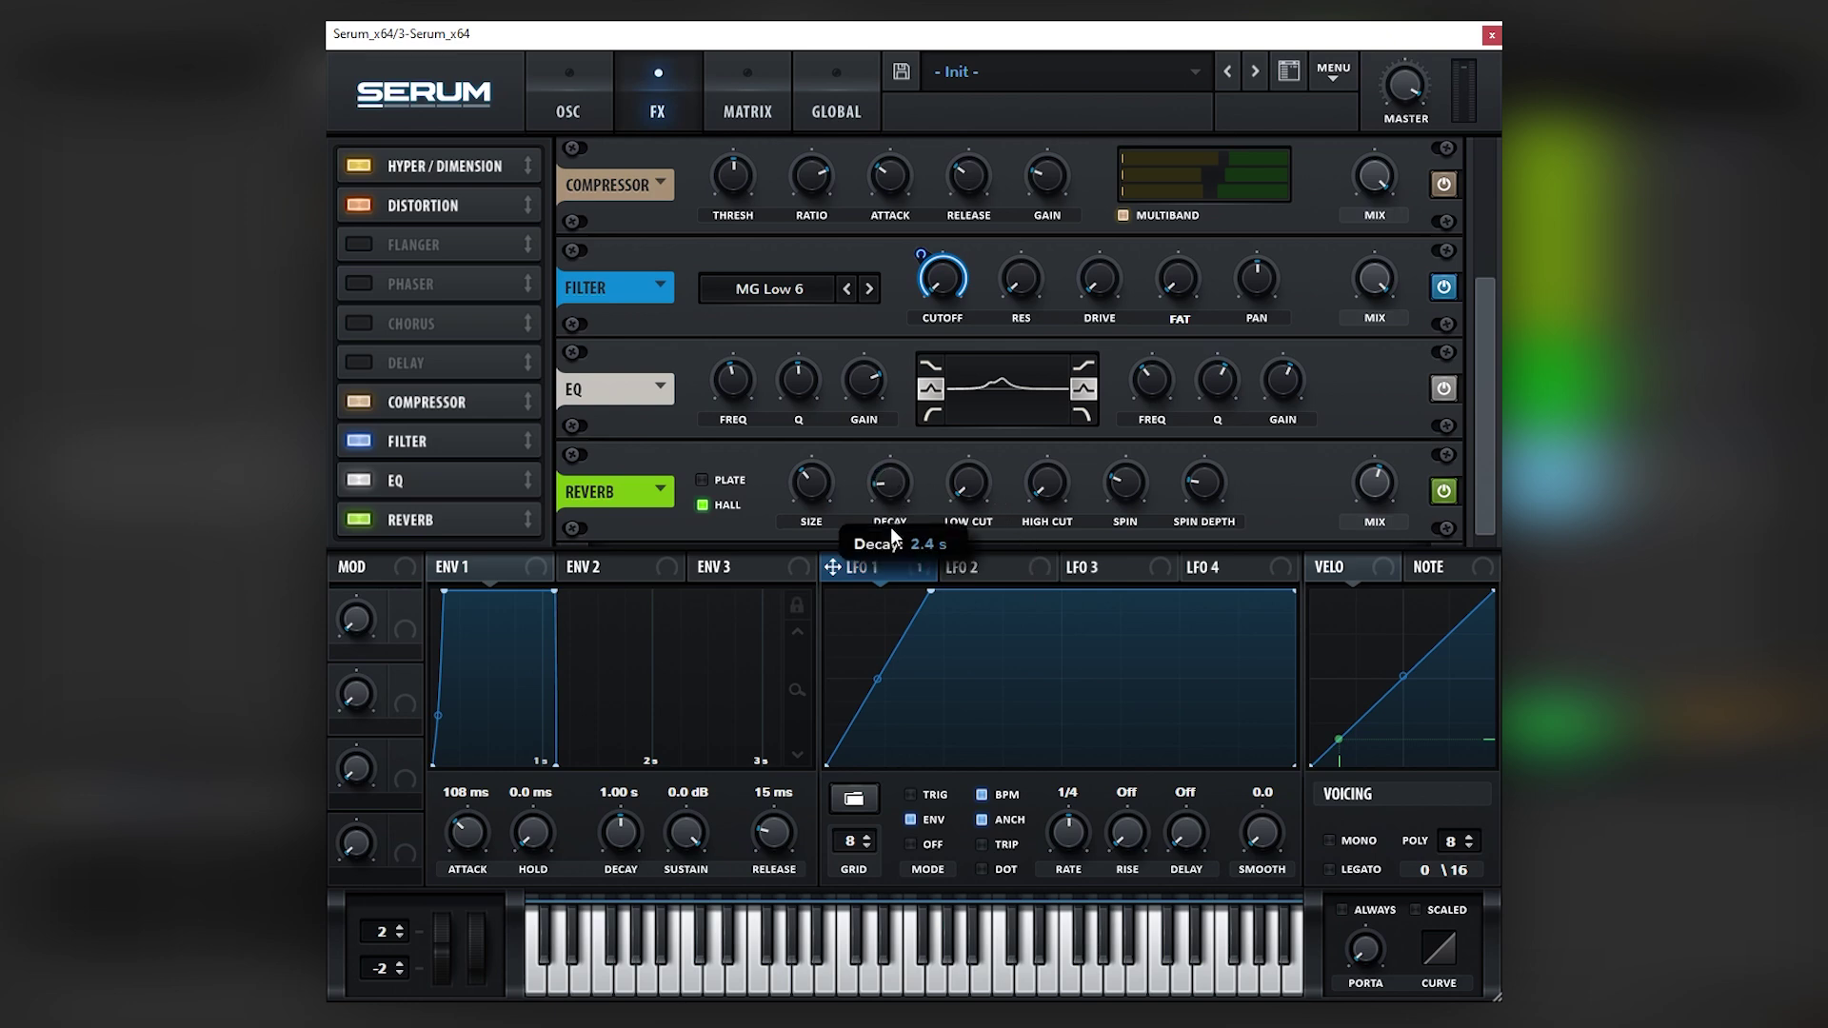
# - Shorten the reverb's decay slightly, bypass the EQ, and reduce the reverb's size
pyautogui.moveTo(885, 552); pyautogui.dragTo(886, 557)
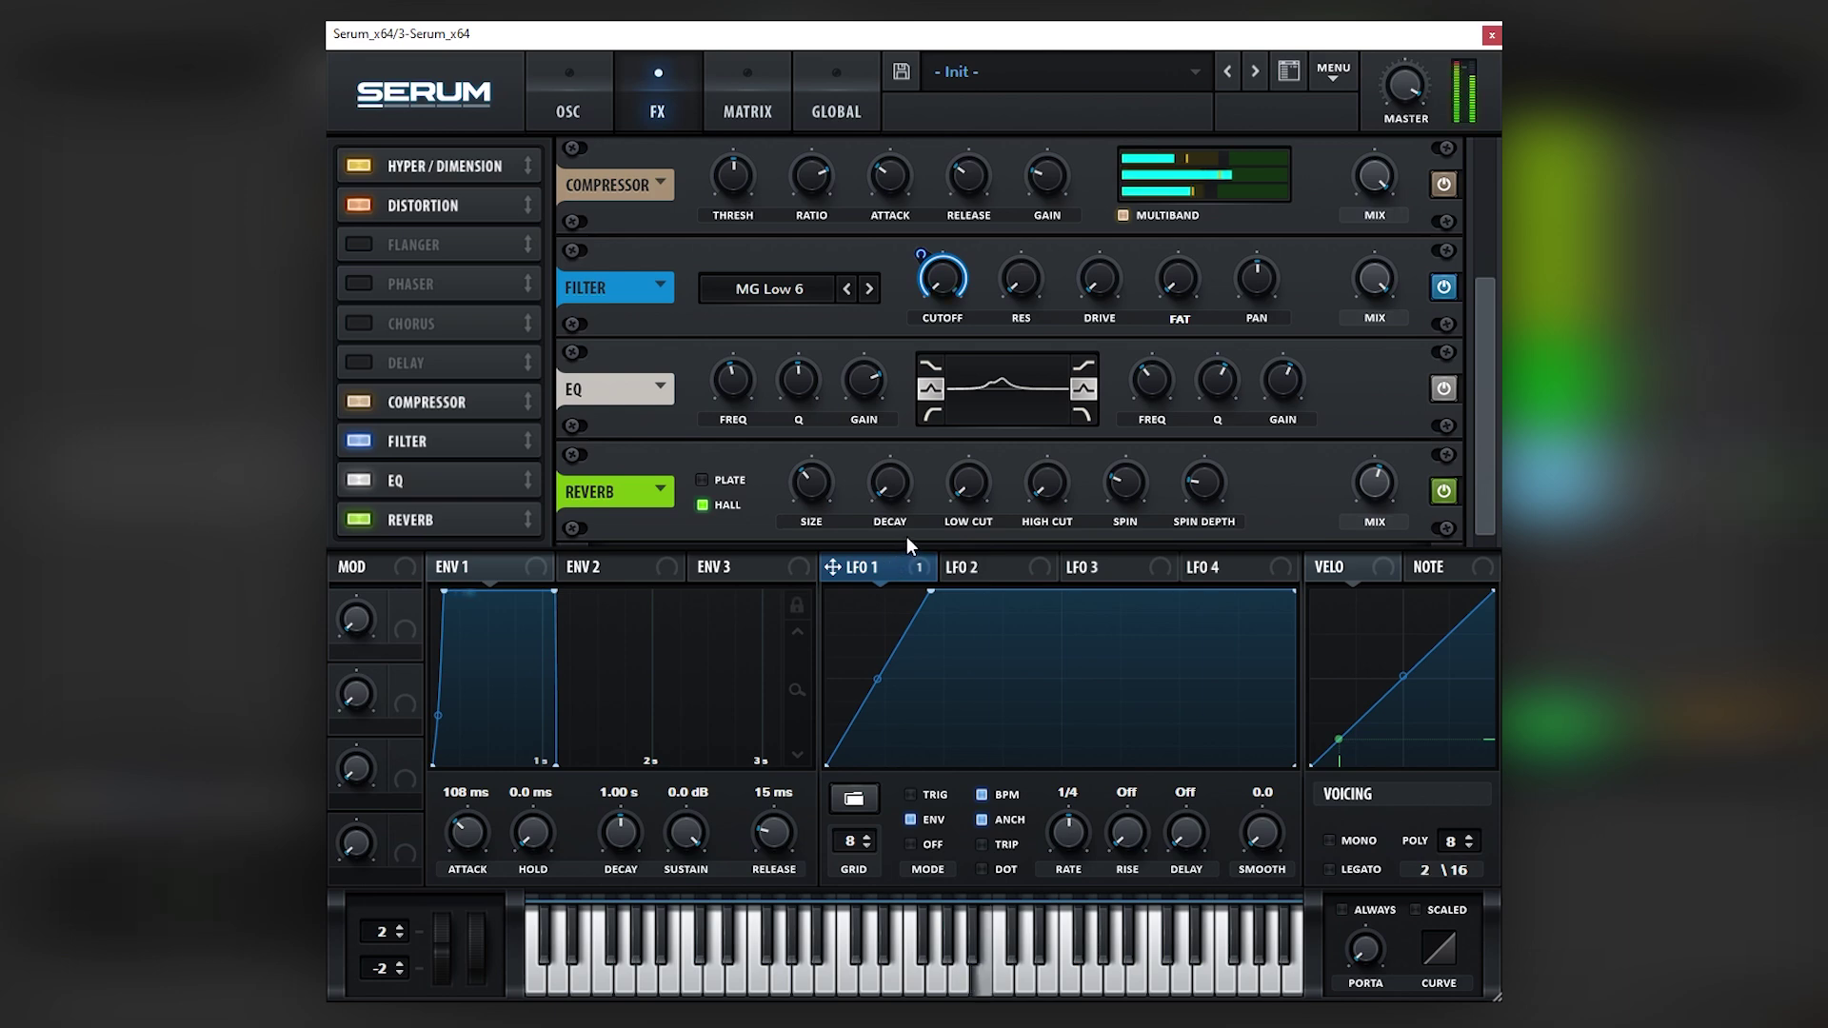
pyautogui.moveTo(816, 465); pyautogui.dragTo(773, 569)
pyautogui.click(348, 481)
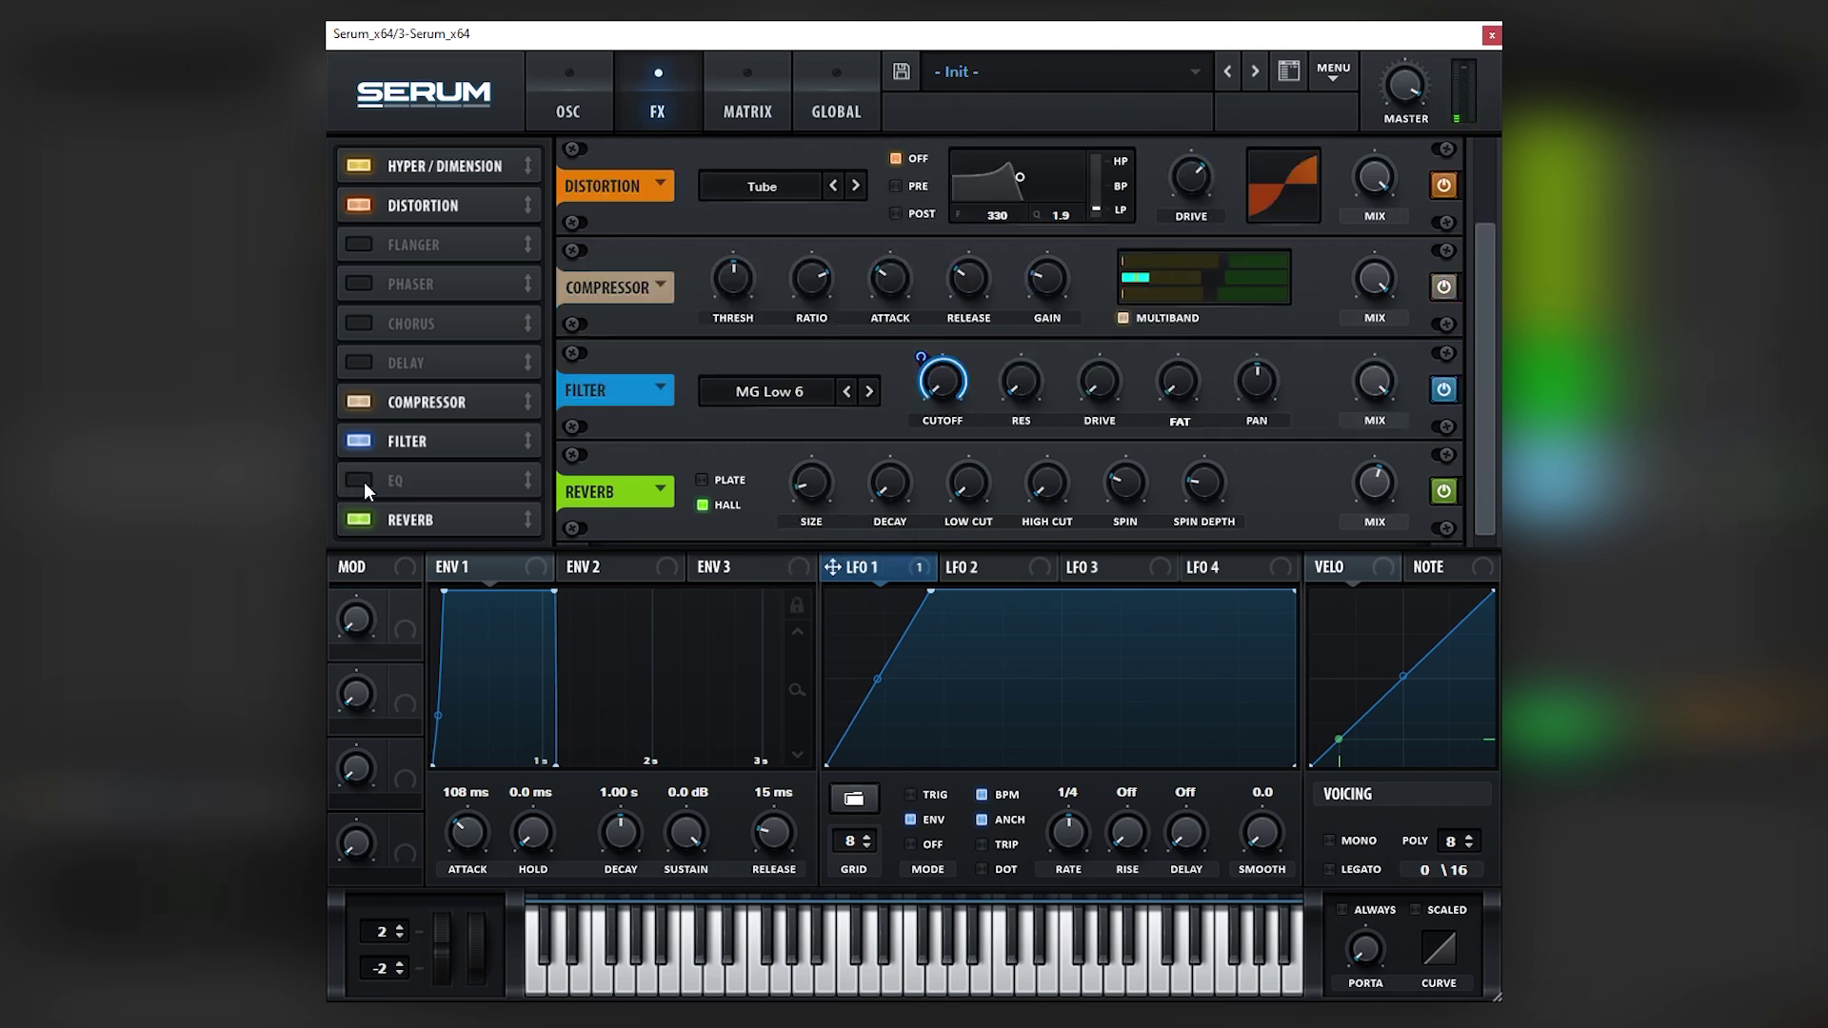
pyautogui.moveTo(791, 471)
pyautogui.moveTo(791, 471); pyautogui.dragTo(805, 438)
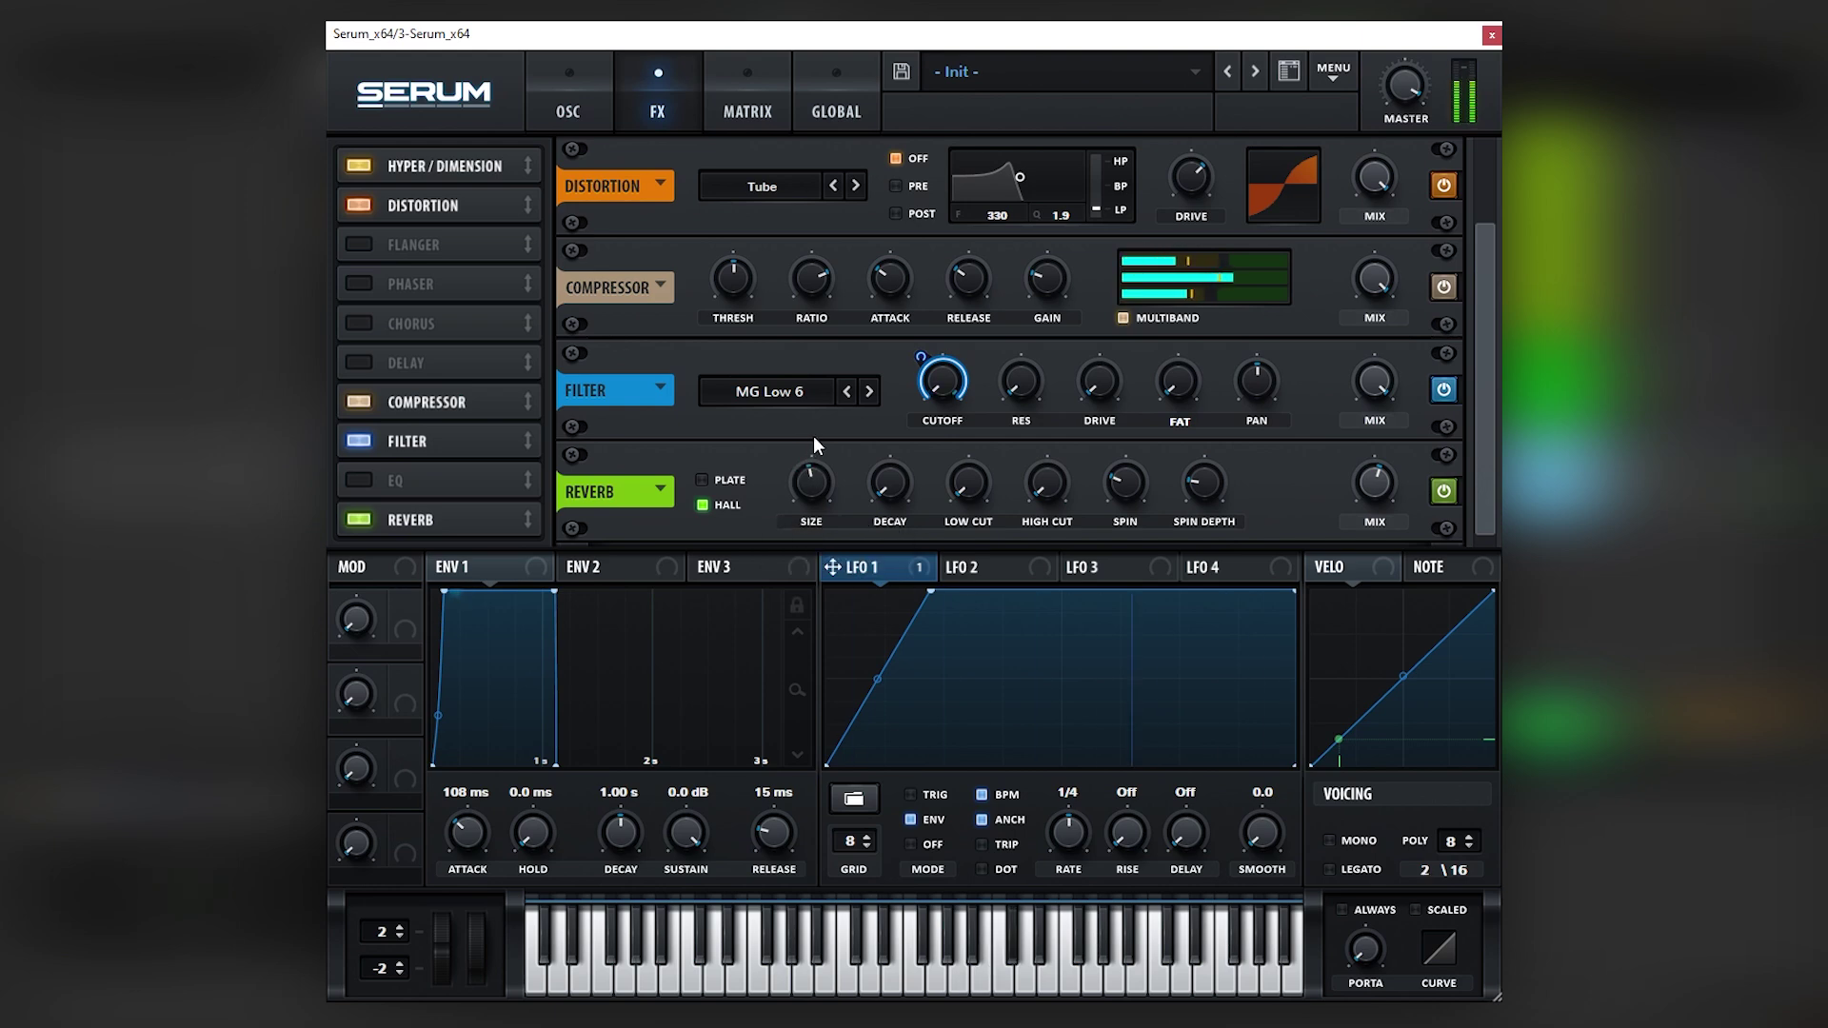
pyautogui.moveTo(808, 478); pyautogui.dragTo(773, 440)
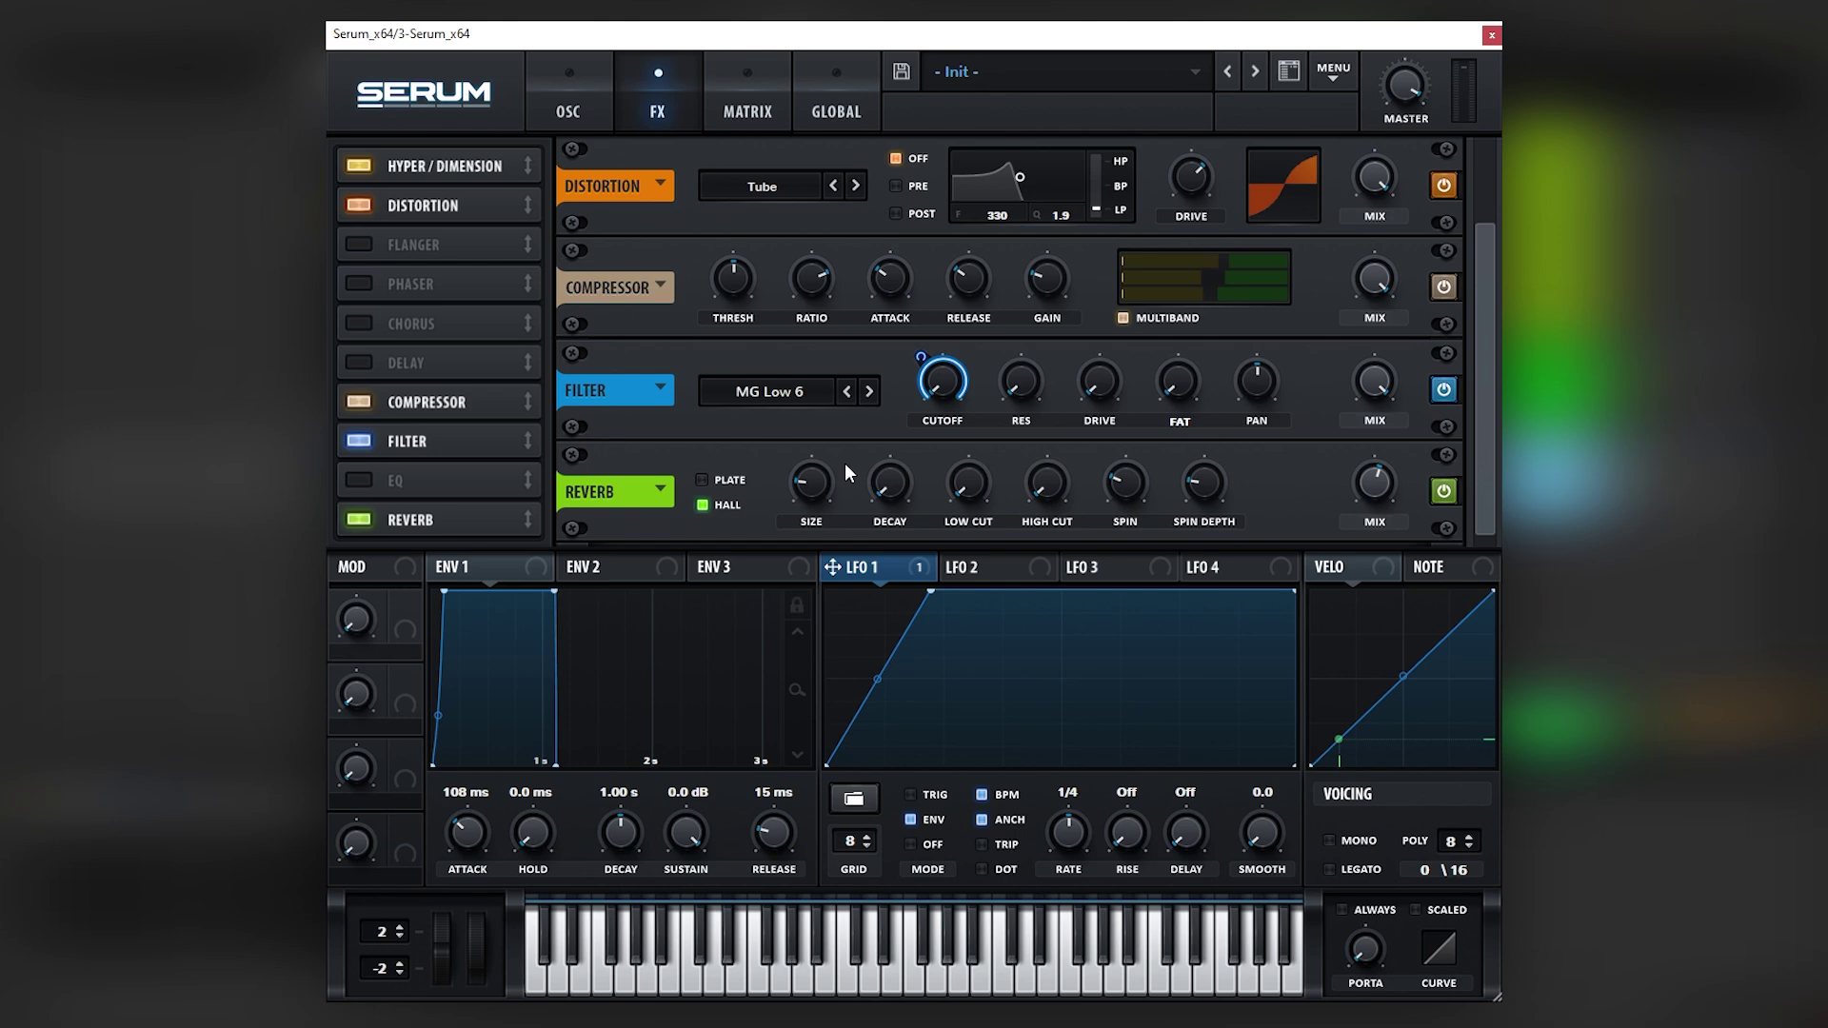
# - Check the oscillator settings, then raise the reverb's size to just under halfway
pyautogui.click(588, 116)
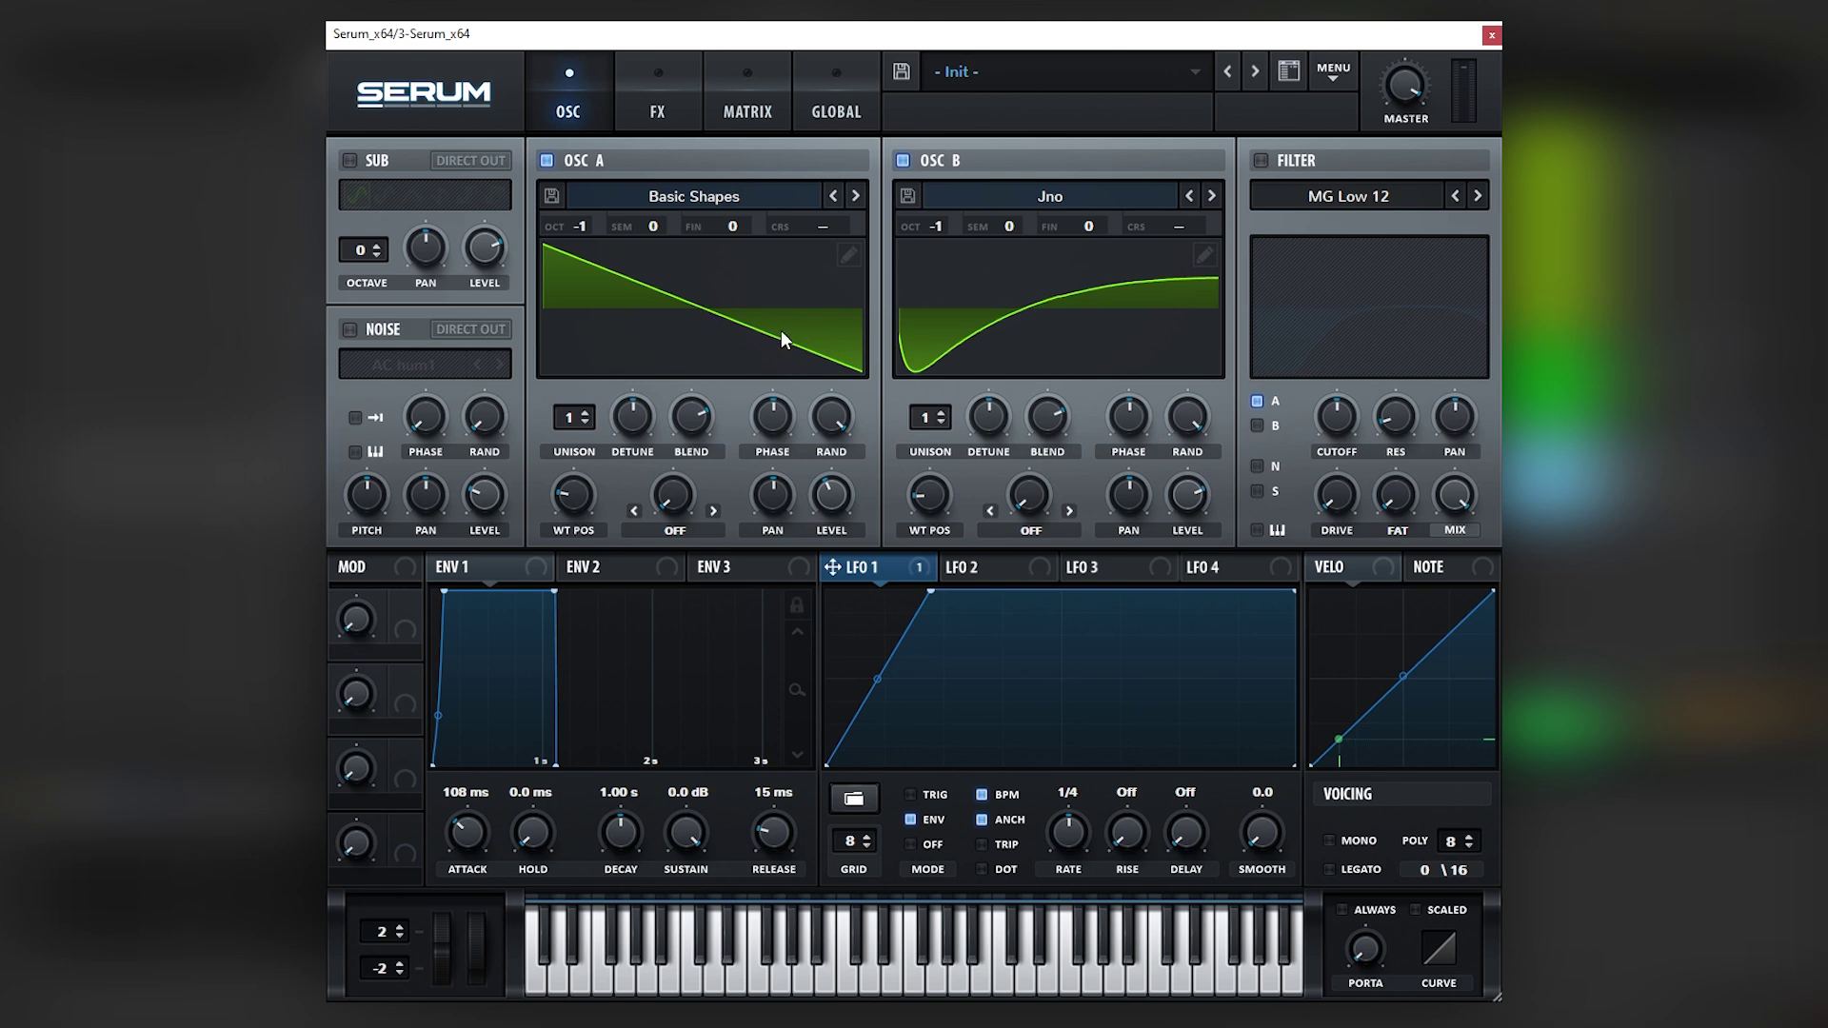
pyautogui.click(687, 95)
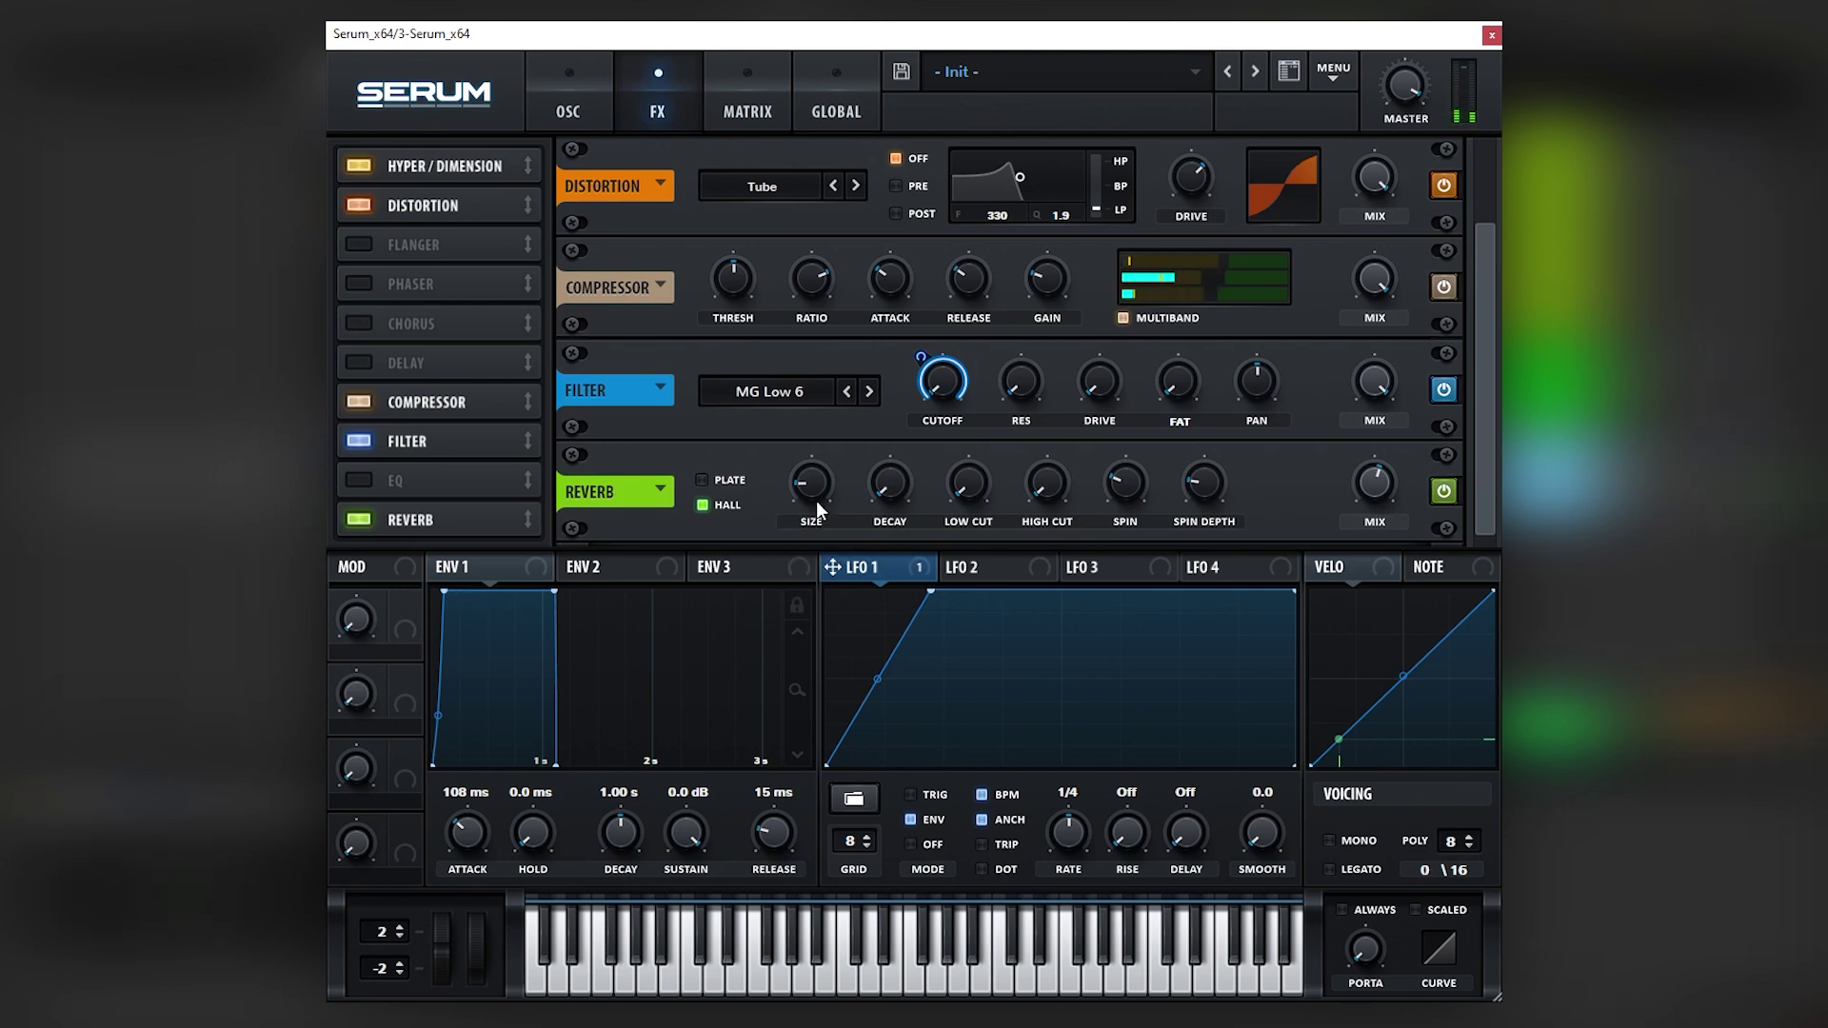
pyautogui.moveTo(813, 486)
pyautogui.mouseDown()
pyautogui.moveTo(813, 517)
pyautogui.moveTo(805, 465)
pyautogui.mouseUp()
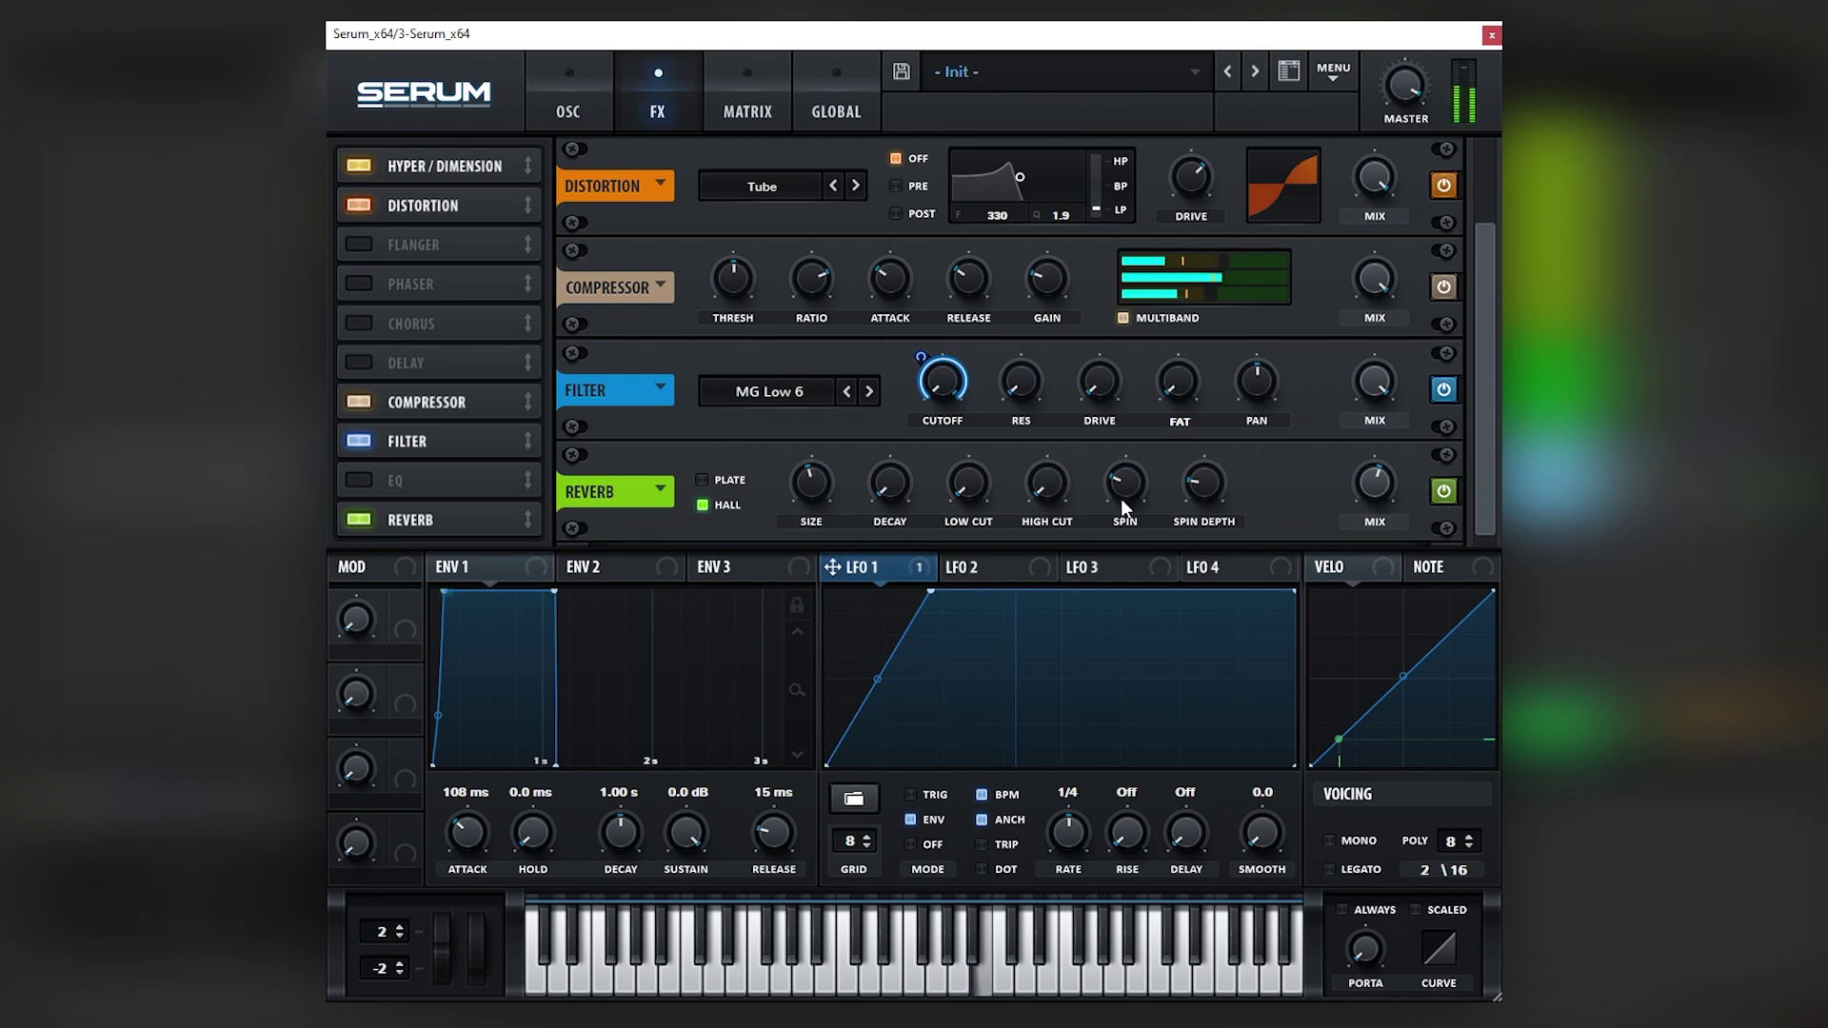
# - Raise the reverb's spin to maximum, try a higher spin depth, and bring the depth back down low
pyautogui.moveTo(1122, 497); pyautogui.dragTo(1215, 249)
pyautogui.moveTo(1204, 488); pyautogui.dragTo(1218, 295)
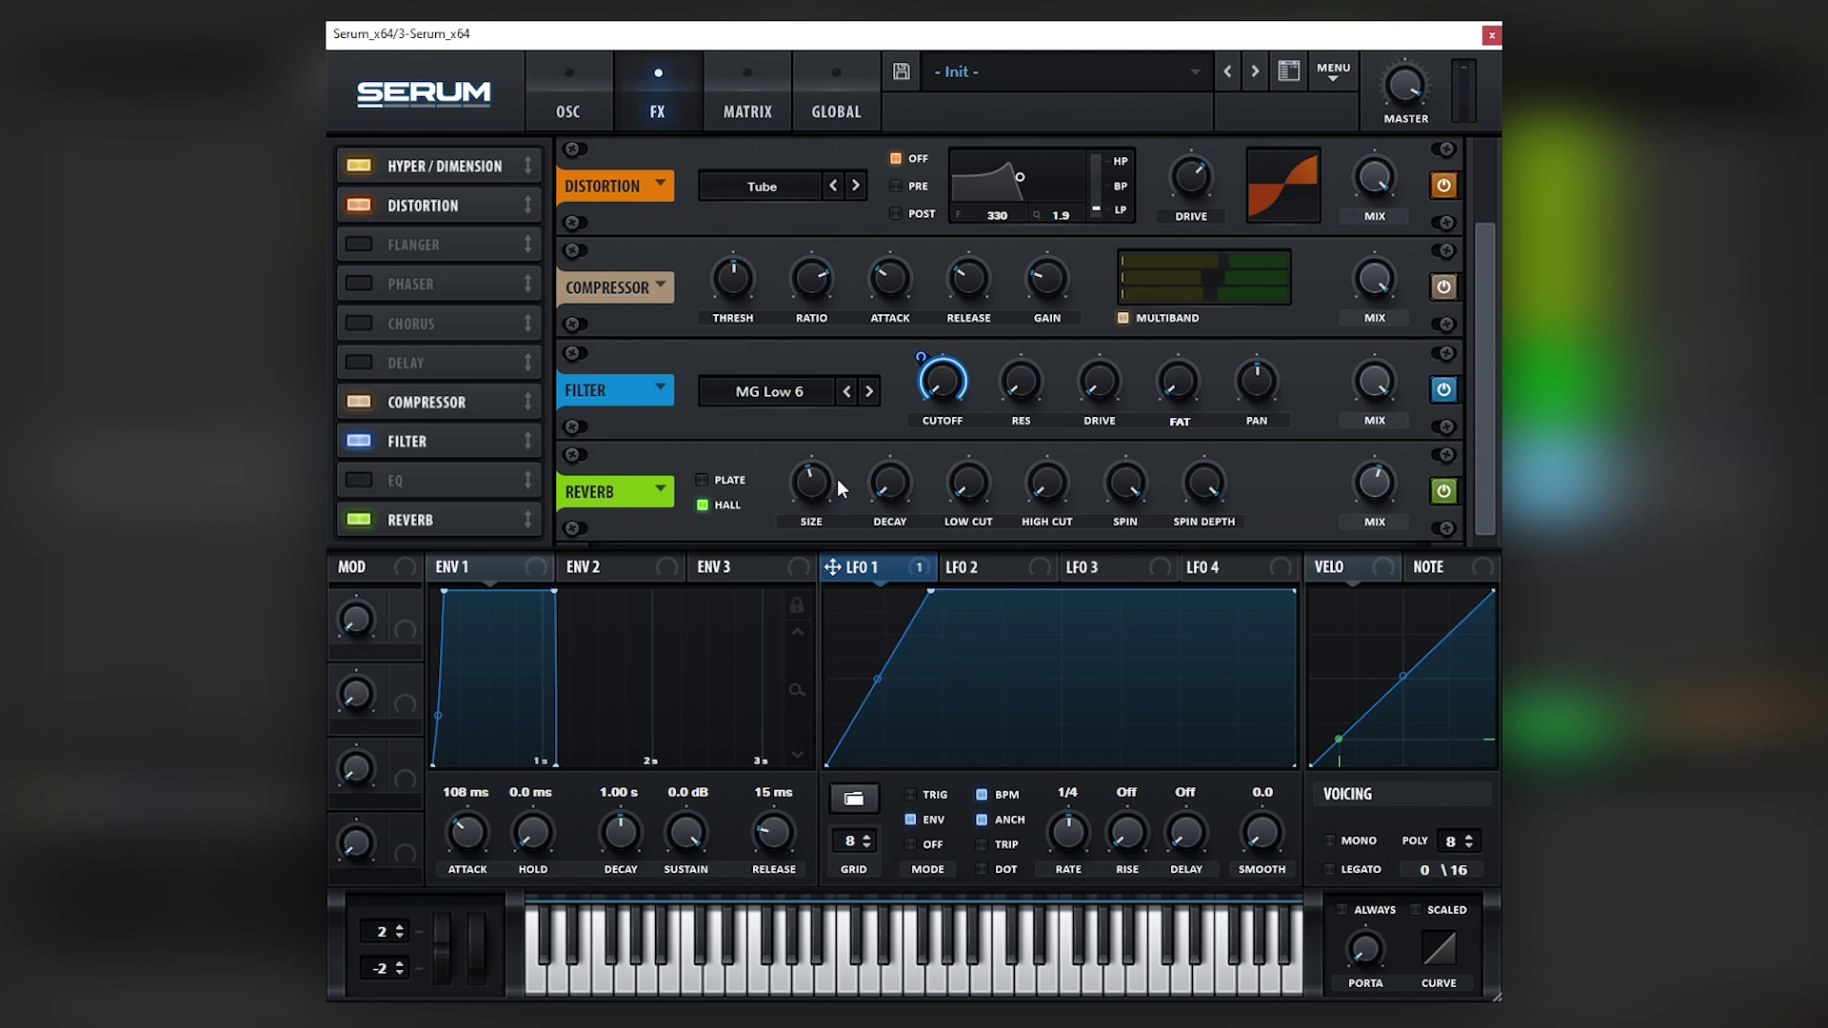
pyautogui.click(1208, 478)
pyautogui.moveTo(1208, 478); pyautogui.dragTo(1158, 667)
pyautogui.click(1183, 476)
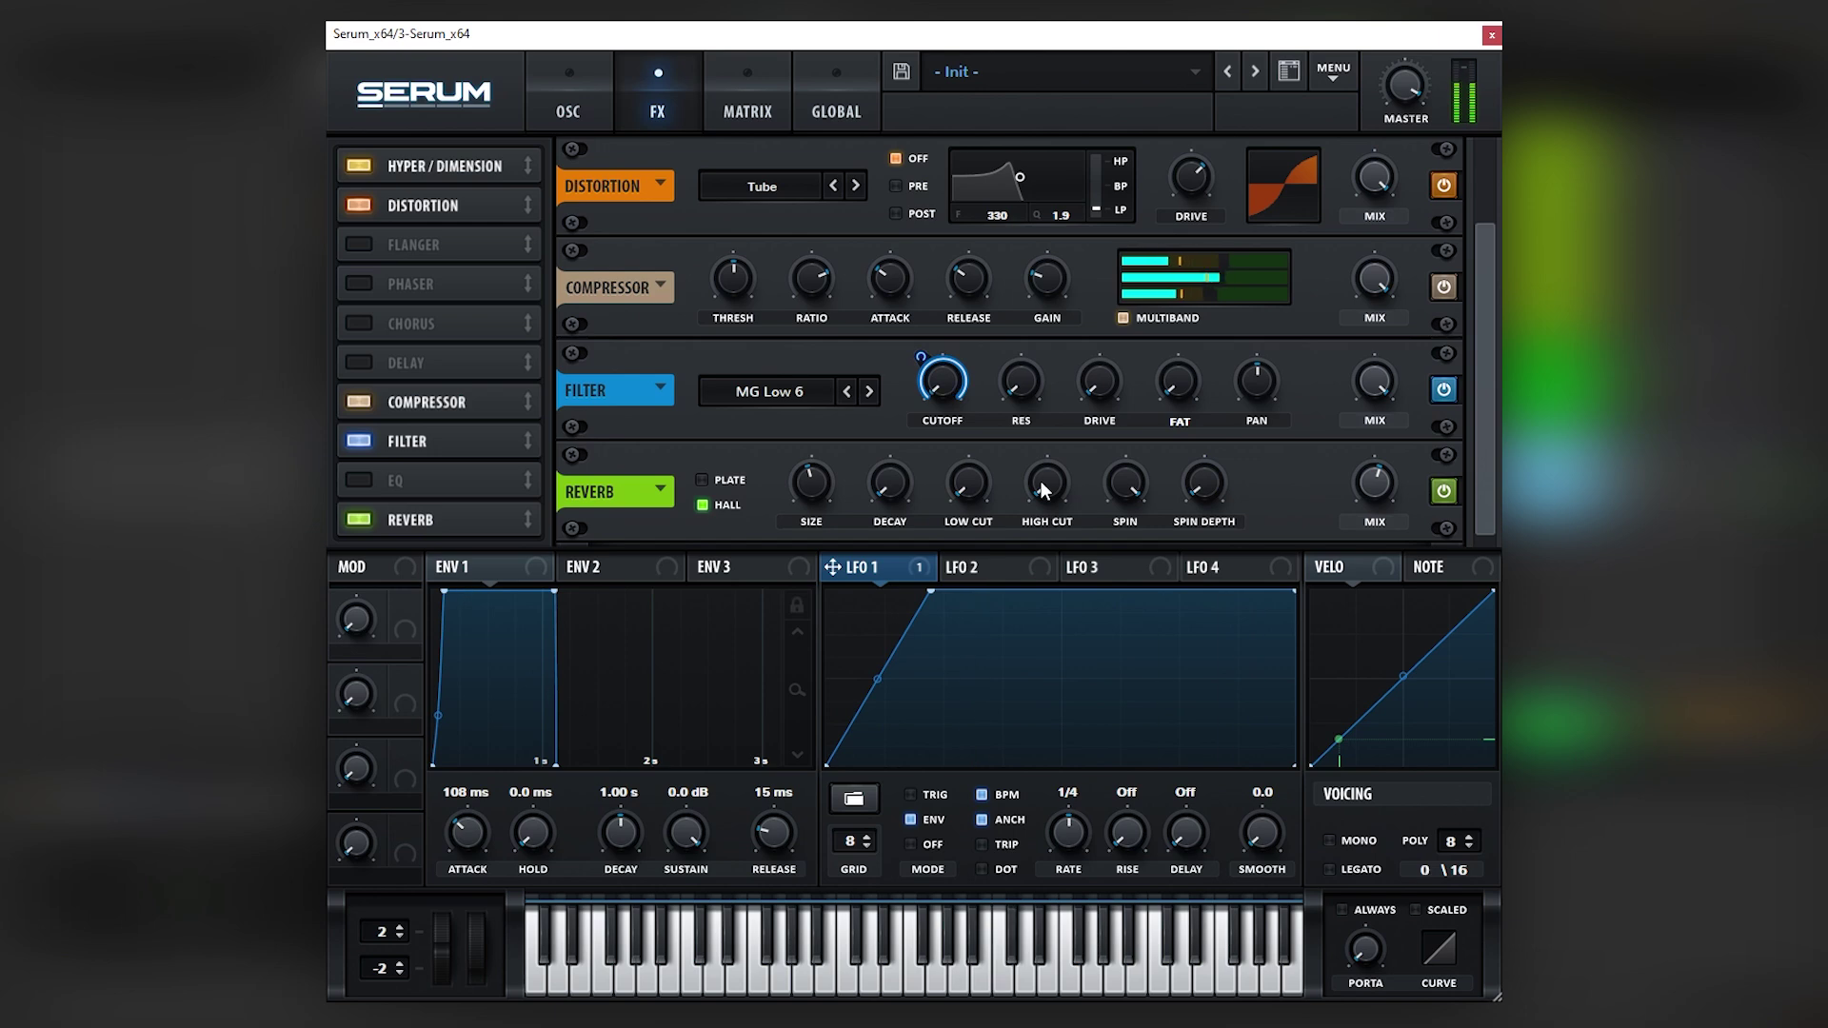
# - Enable the EQ after the reverb, reset the low band's gain to 0.0 dB, and try a strong, narrow high-band boost
pyautogui.click(361, 480)
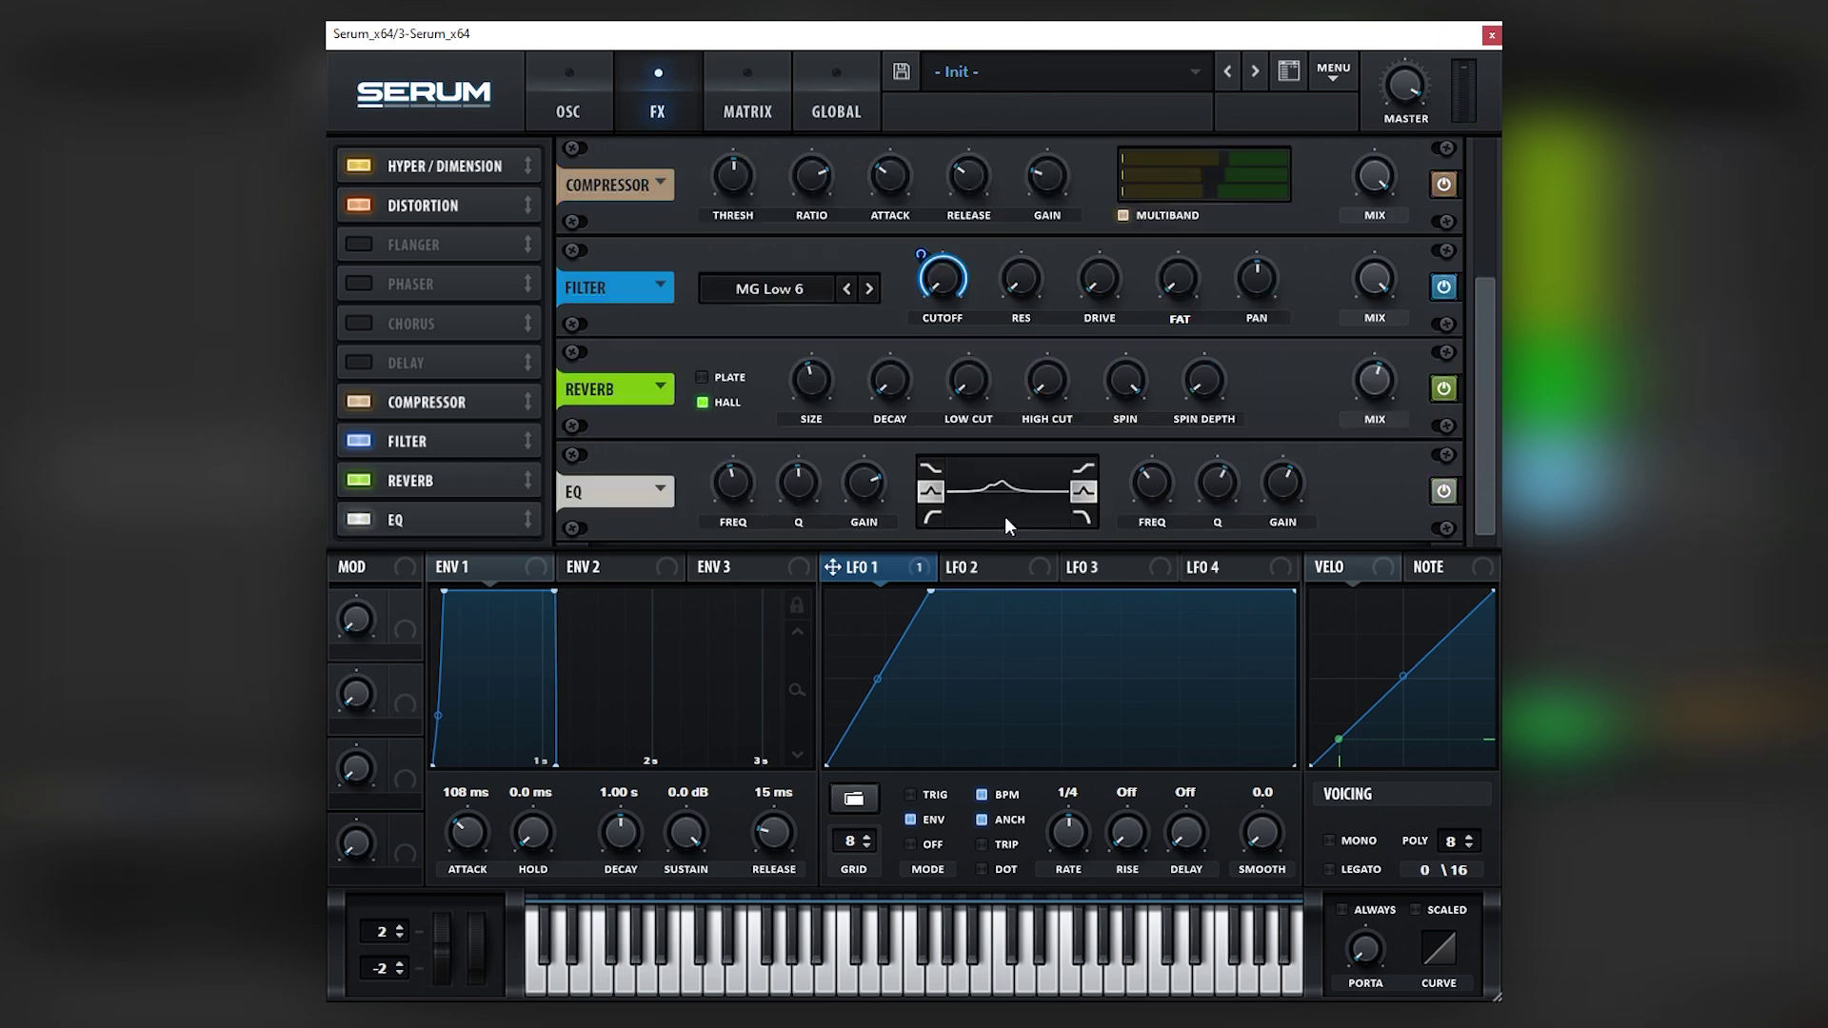
pyautogui.doubleClick(859, 490)
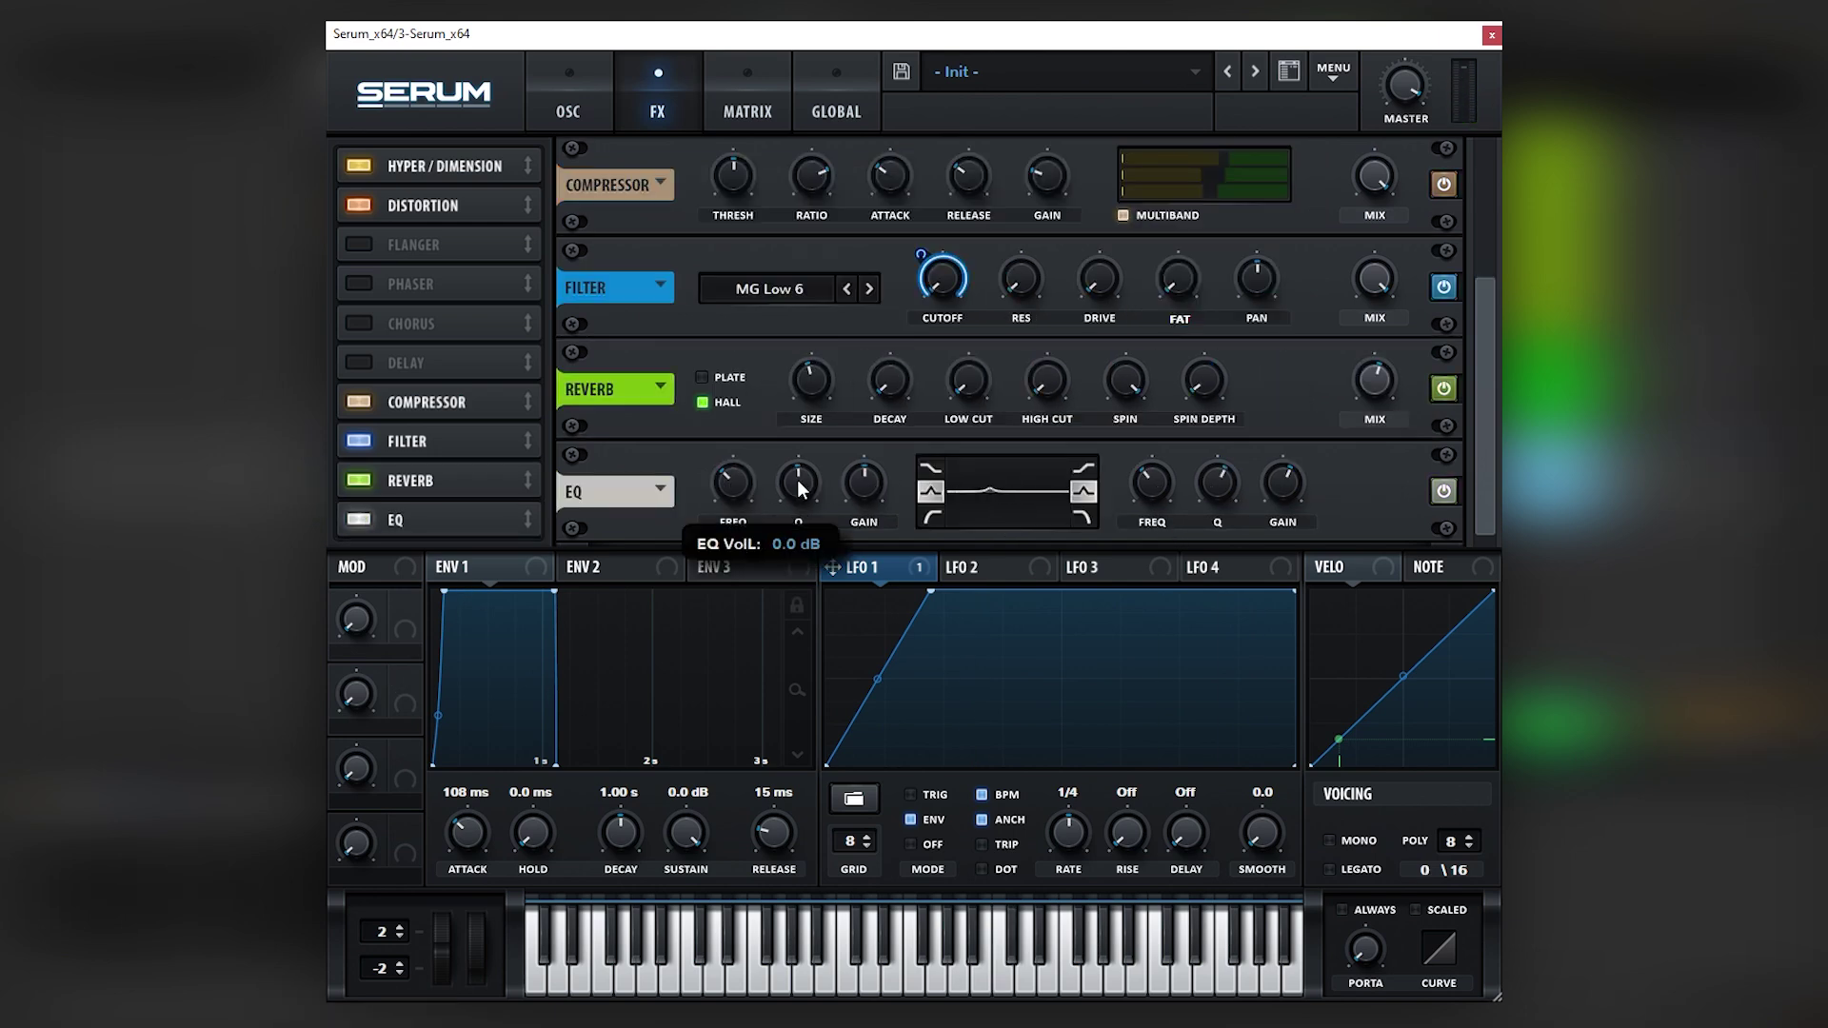
pyautogui.moveTo(1137, 489)
pyautogui.mouseDown()
pyautogui.moveTo(1301, 483)
pyautogui.moveTo(1221, 482)
pyautogui.moveTo(1282, 478)
pyautogui.moveTo(1243, 479)
pyautogui.moveTo(1234, 435)
pyautogui.moveTo(1168, 479)
pyautogui.mouseUp()
pyautogui.moveTo(1283, 483); pyautogui.dragTo(1295, 443)
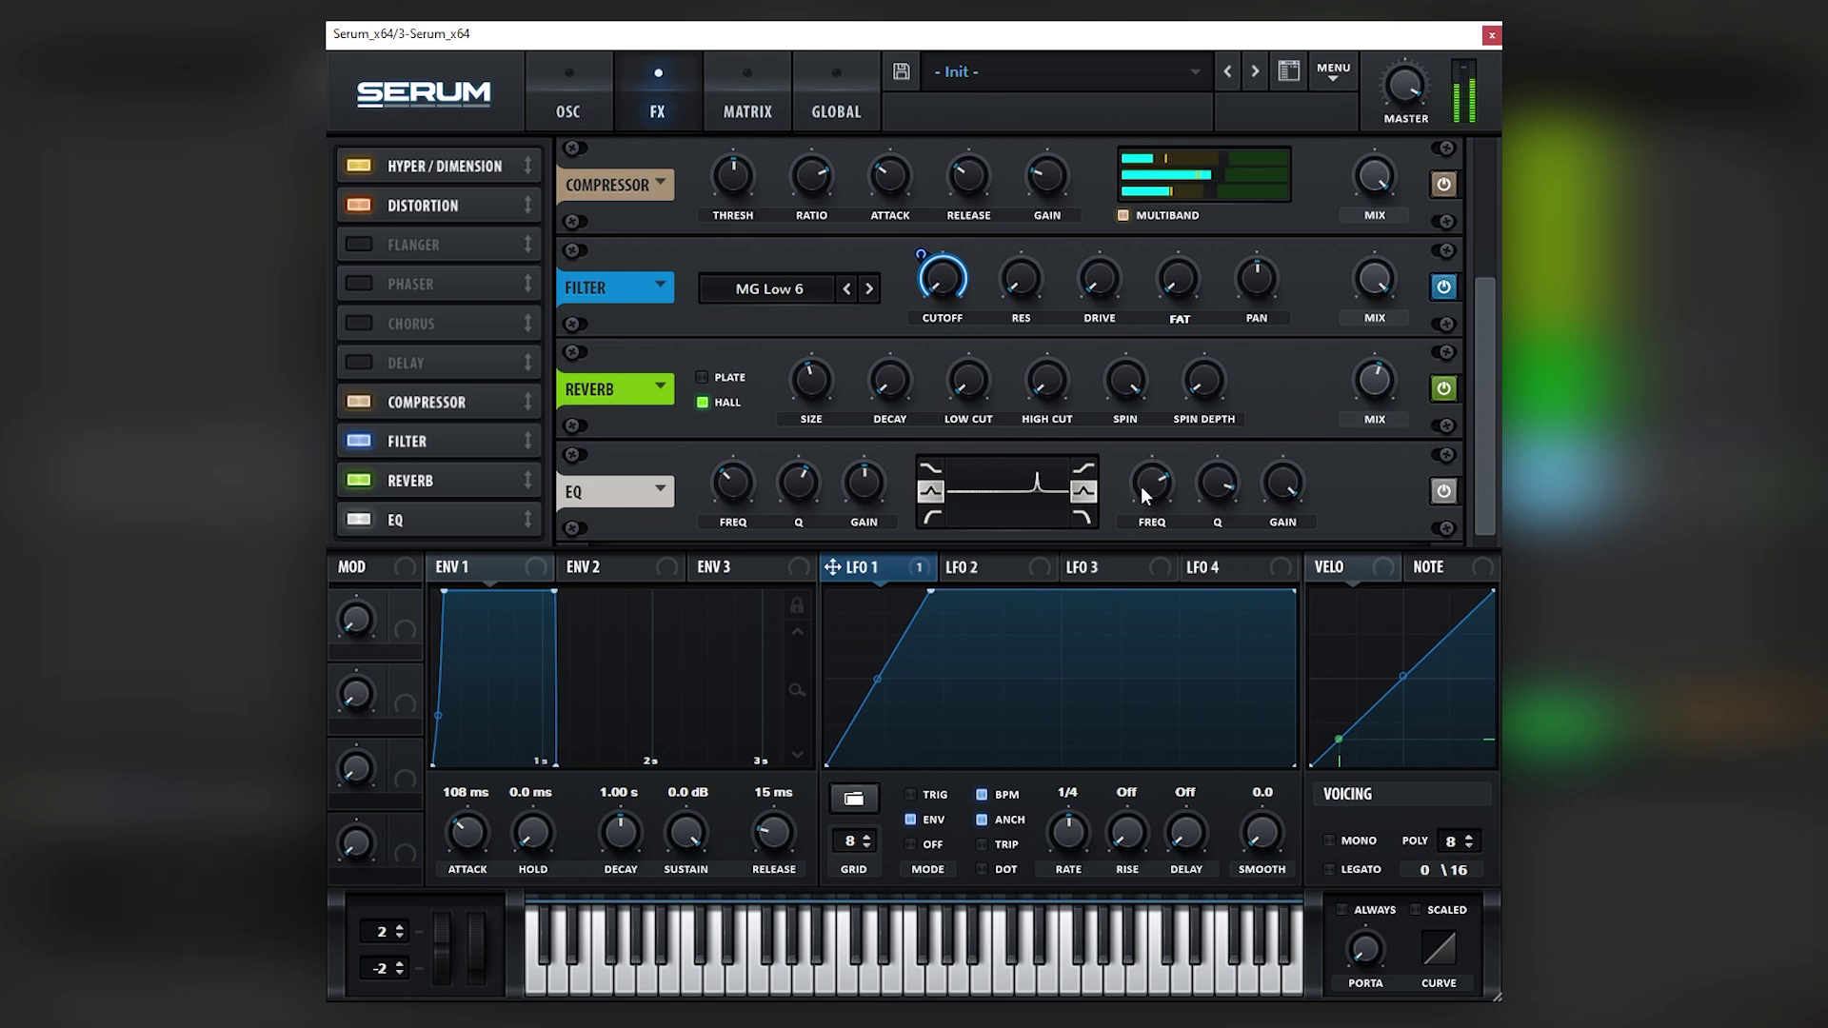
# - Try a gentler, wider high-band EQ boost at a higher frequency, then bypass the EQ
pyautogui.moveTo(1140, 486); pyautogui.dragTo(1201, 537)
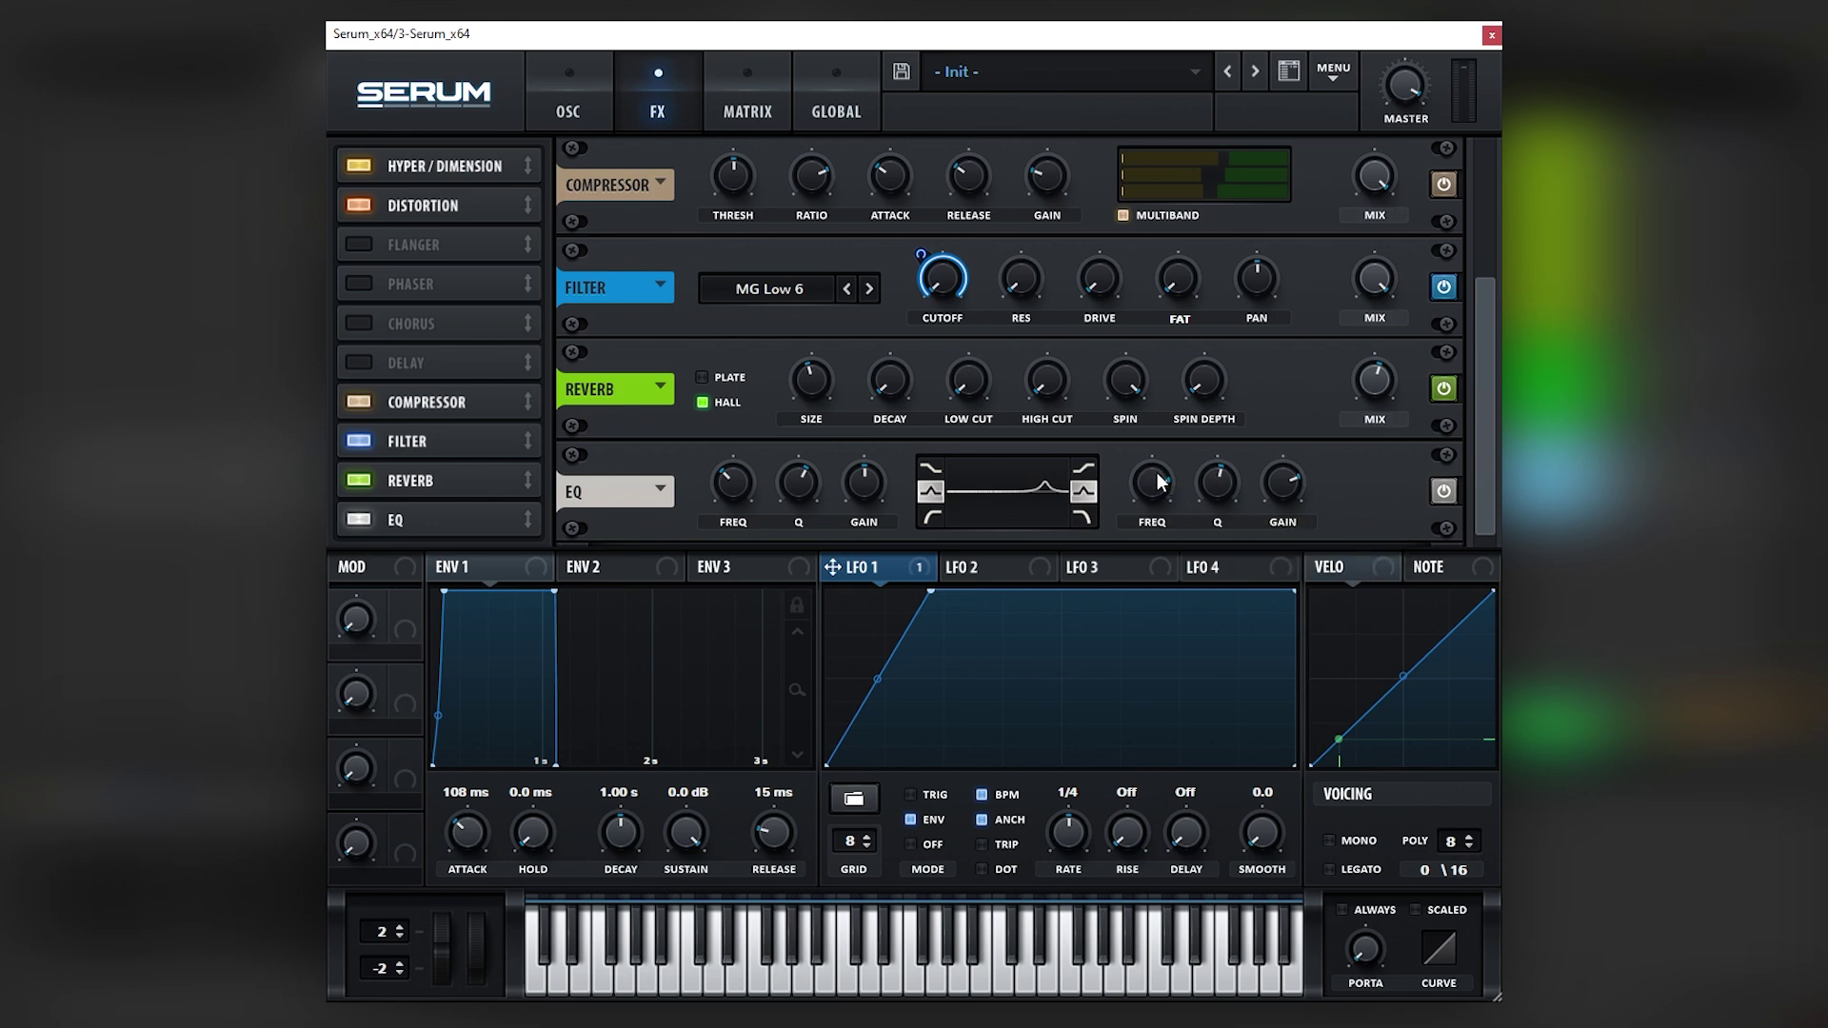
pyautogui.moveTo(1162, 481)
pyautogui.moveTo(1162, 480)
pyautogui.mouseDown()
pyautogui.moveTo(1218, 494)
pyautogui.moveTo(1170, 466)
pyautogui.mouseUp()
pyautogui.moveTo(1272, 483)
pyautogui.mouseDown()
pyautogui.moveTo(1155, 504)
pyautogui.moveTo(1213, 481)
pyautogui.moveTo(1253, 500)
pyautogui.mouseUp()
pyautogui.click(359, 519)
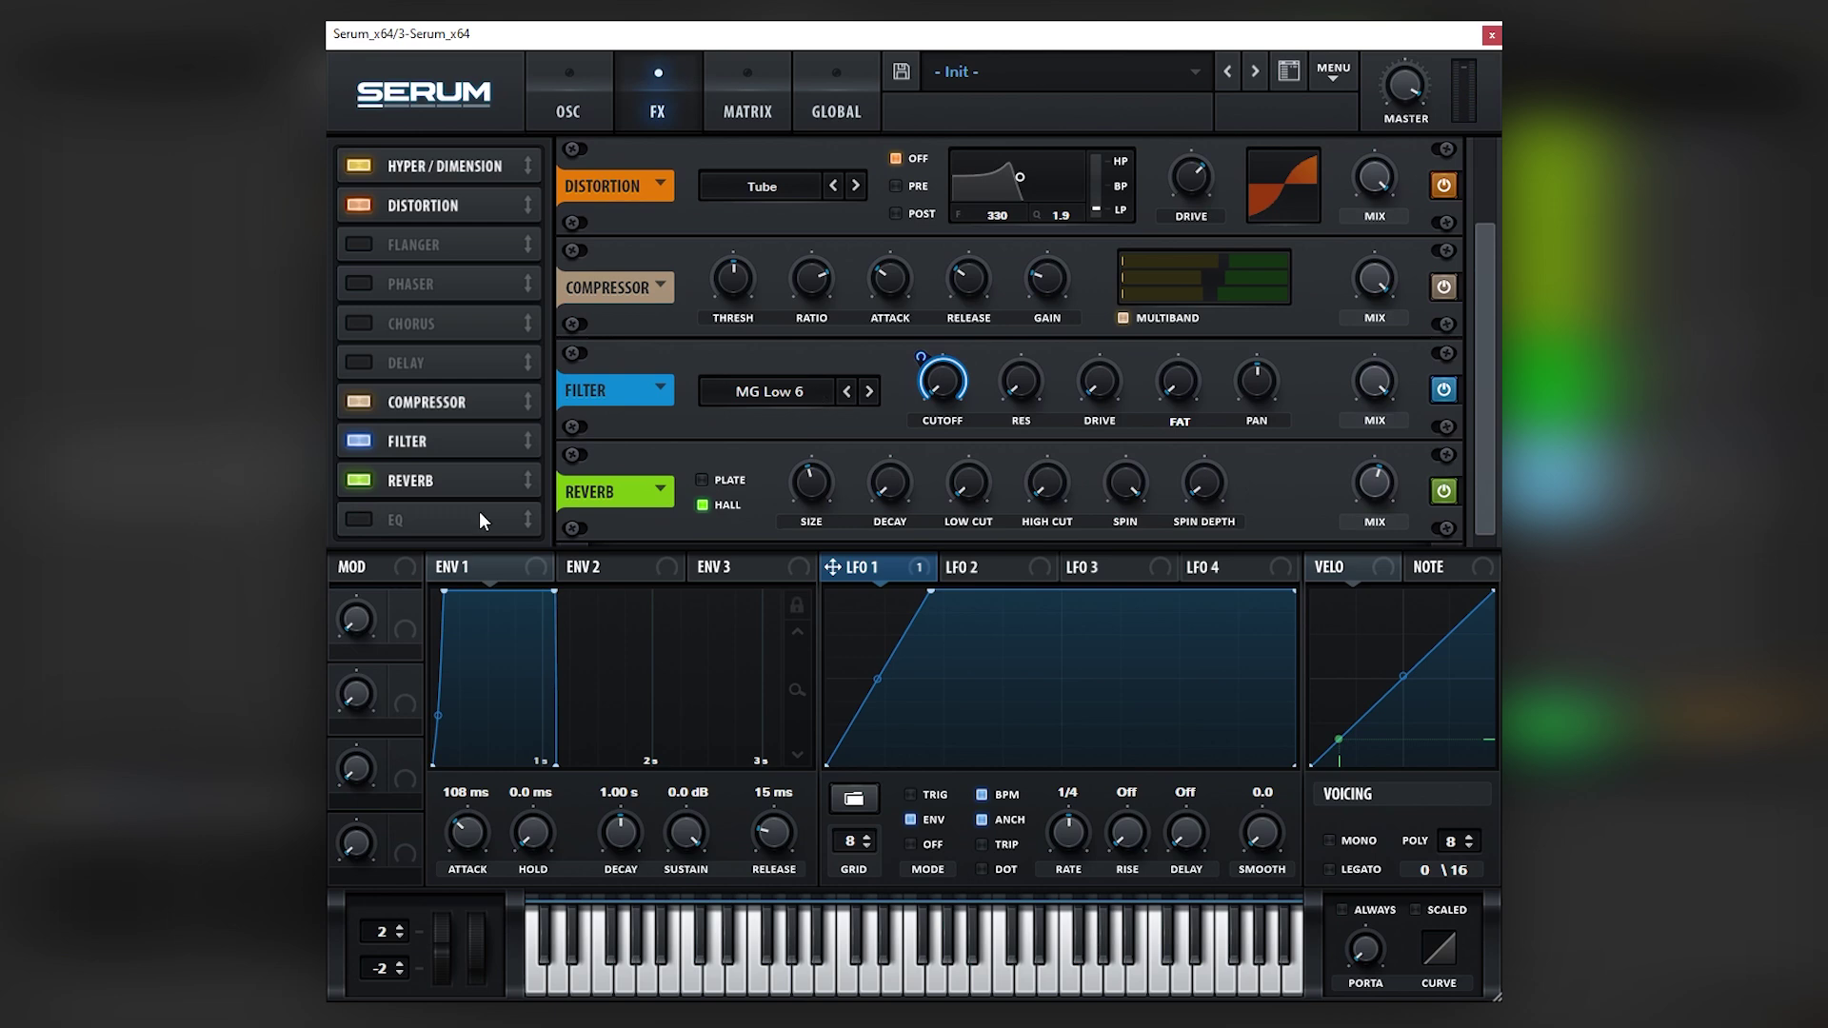
# - Lower the reverb's size and lengthen its decay
pyautogui.moveTo(804, 486); pyautogui.dragTo(785, 534)
pyautogui.moveTo(906, 489); pyautogui.dragTo(868, 466)
pyautogui.moveTo(808, 485)
pyautogui.mouseDown()
pyautogui.moveTo(810, 465)
pyautogui.moveTo(800, 512)
pyautogui.mouseUp()
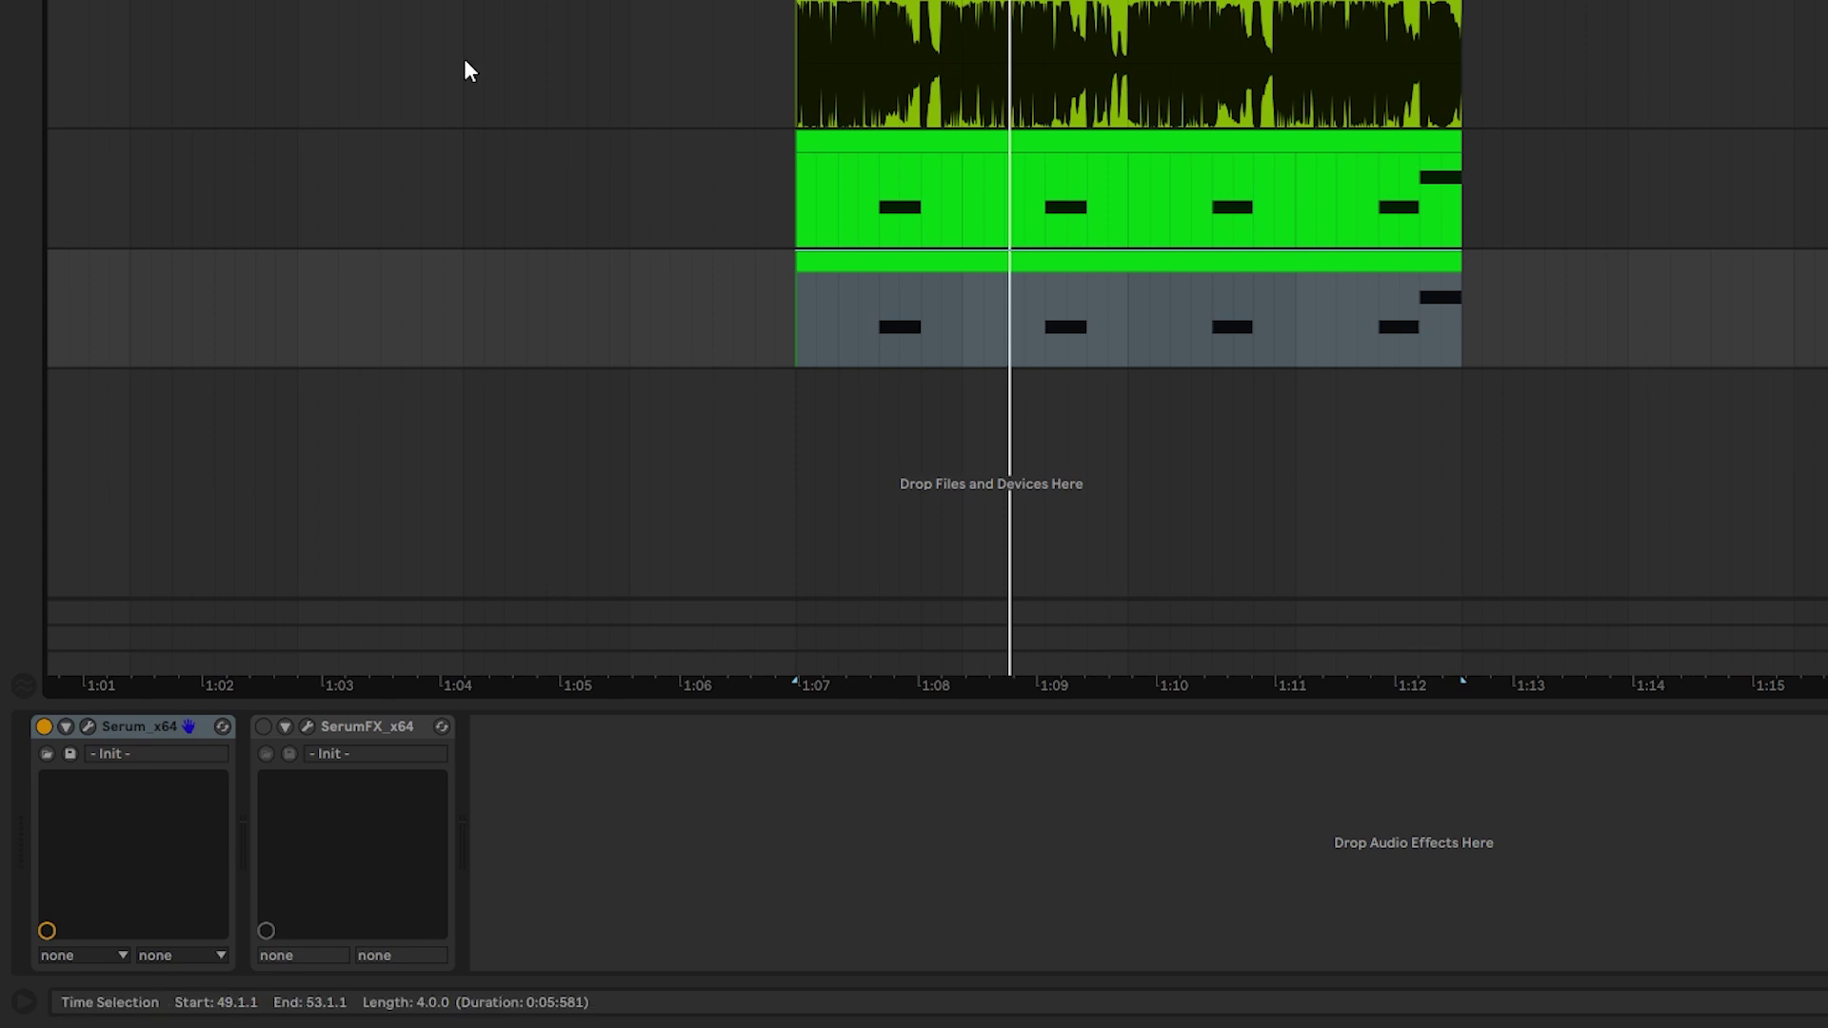
# - In Ableton Live, show the device browser and add a Reverb after SerumFX on the selected Serum track
pyautogui.hotkey('ctrl', 'alt', 'b')
pyautogui.scroll(-1, 140, 450)
pyautogui.moveTo(135, 533); pyautogui.dragTo(775, 821)
pyautogui.press('space')
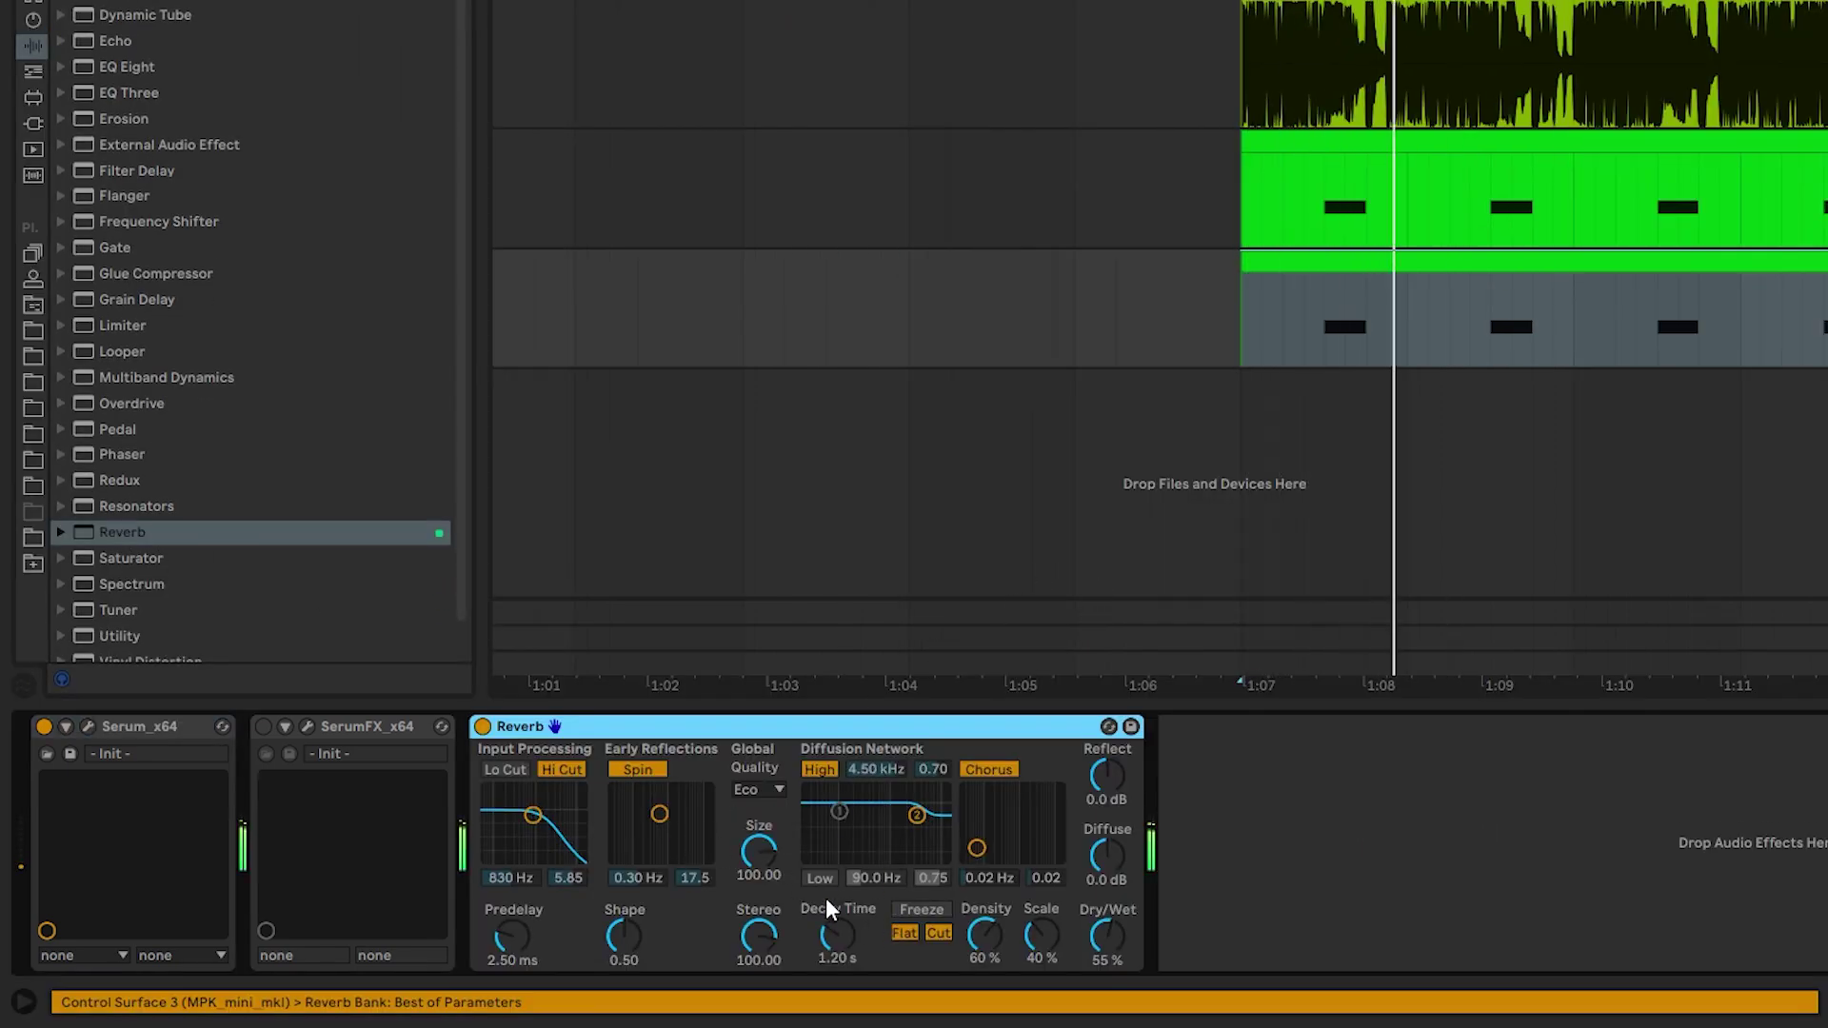
# - Try the Reverb with decay time 2.20 s, dry/wet 34% and its high cut off, then deactivate the device
pyautogui.moveTo(836, 935); pyautogui.dragTo(836, 914)
pyautogui.moveTo(1116, 929); pyautogui.dragTo(1116, 969)
pyautogui.click(561, 769)
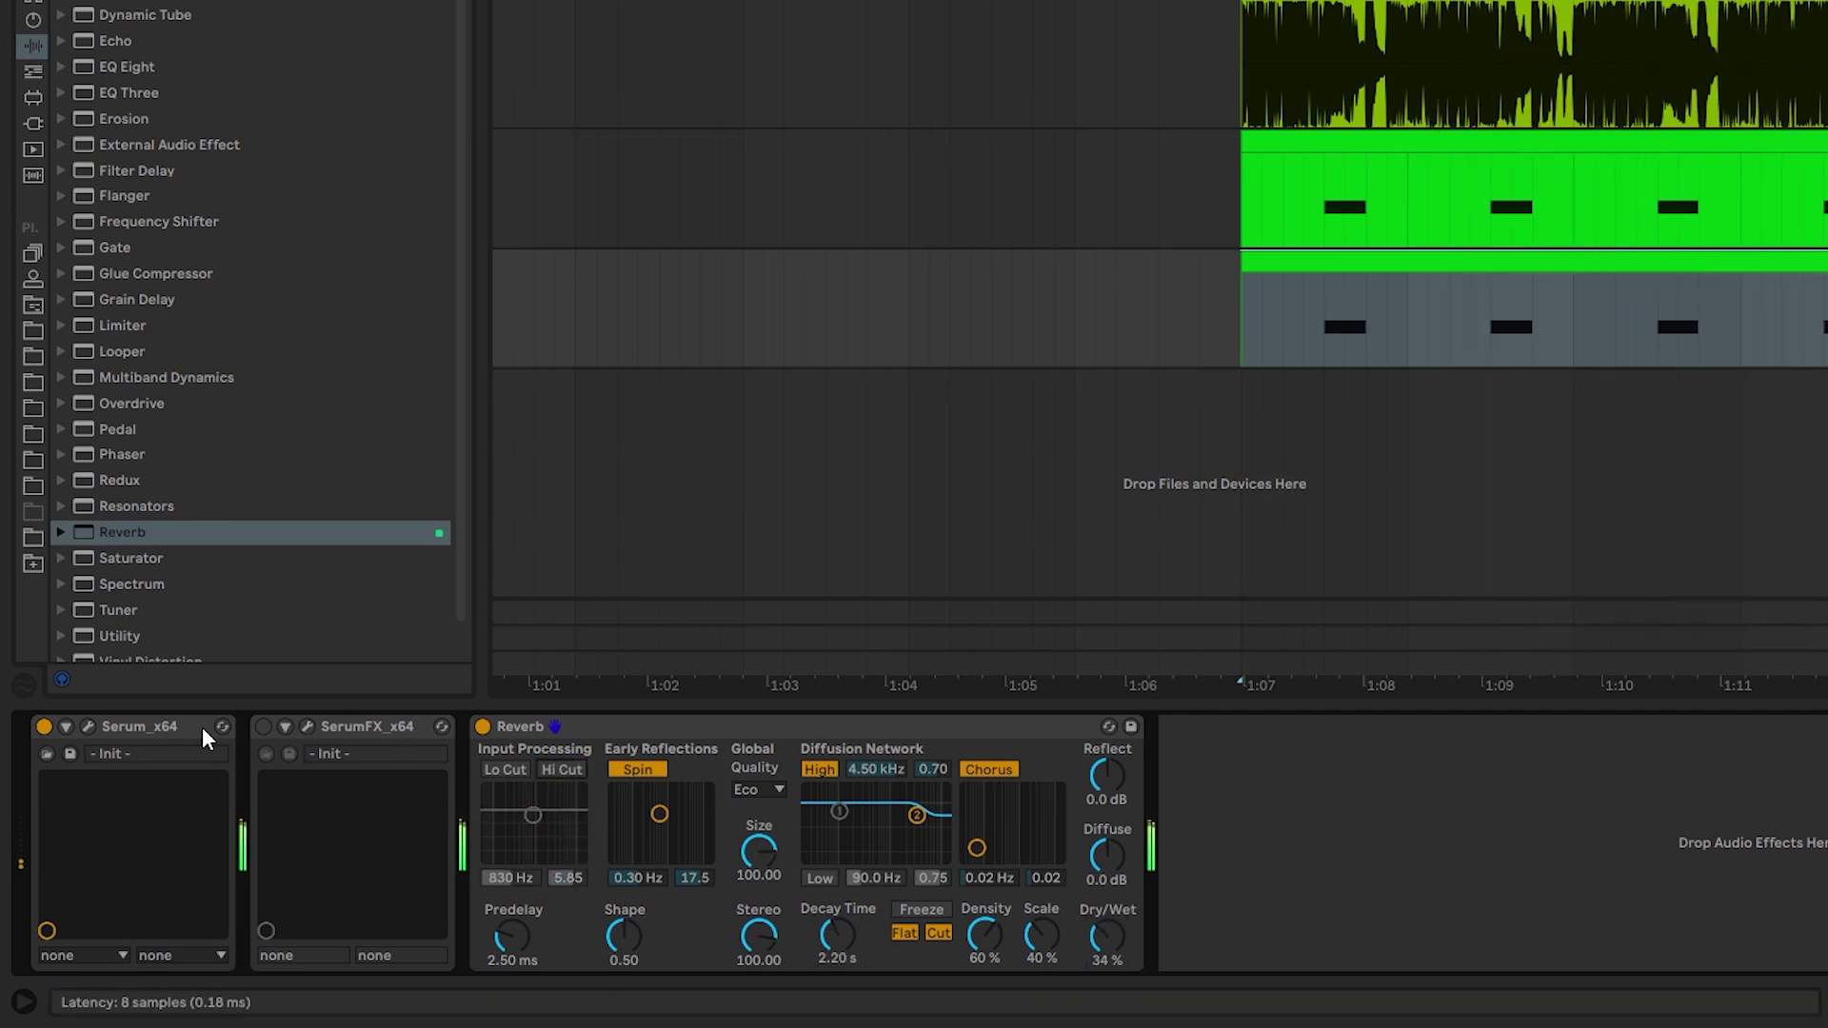
pyautogui.click(1323, 322)
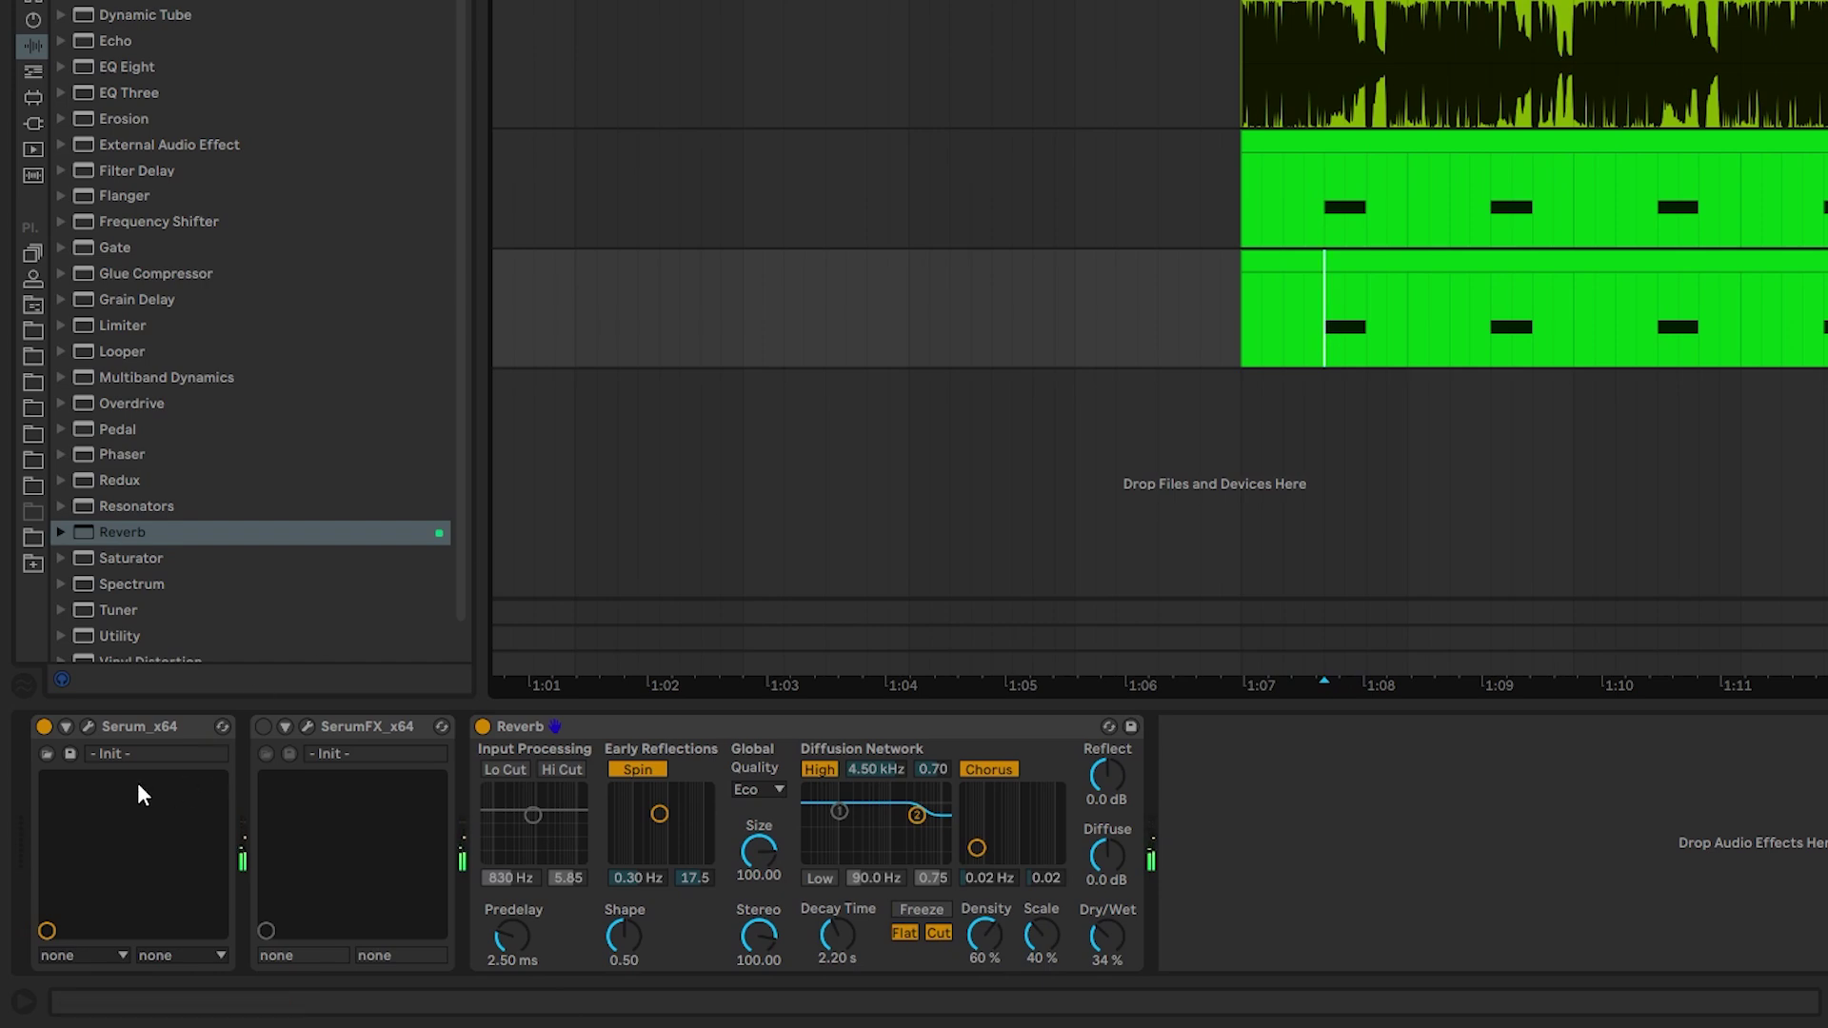
pyautogui.click(485, 726)
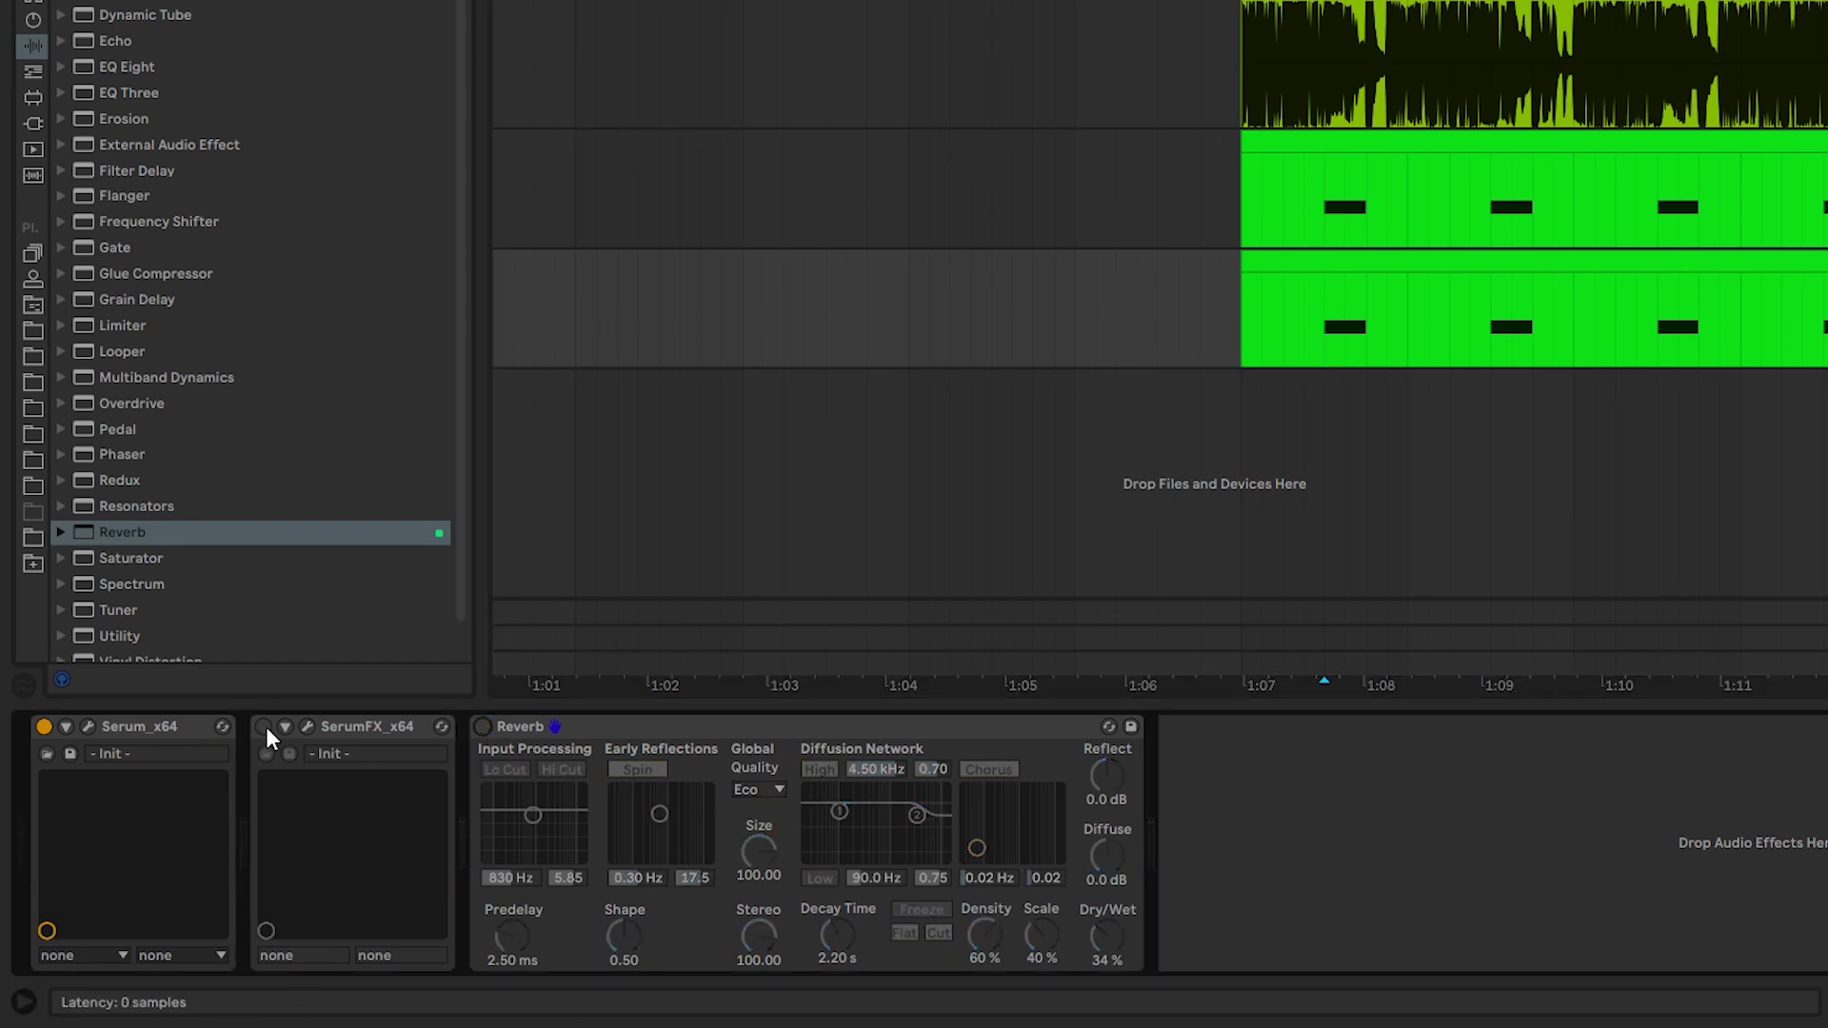
# - Activate SerumFX and open it to try its Plate reverb, then close its window and select track 3
pyautogui.click(264, 726)
pyautogui.click(308, 726)
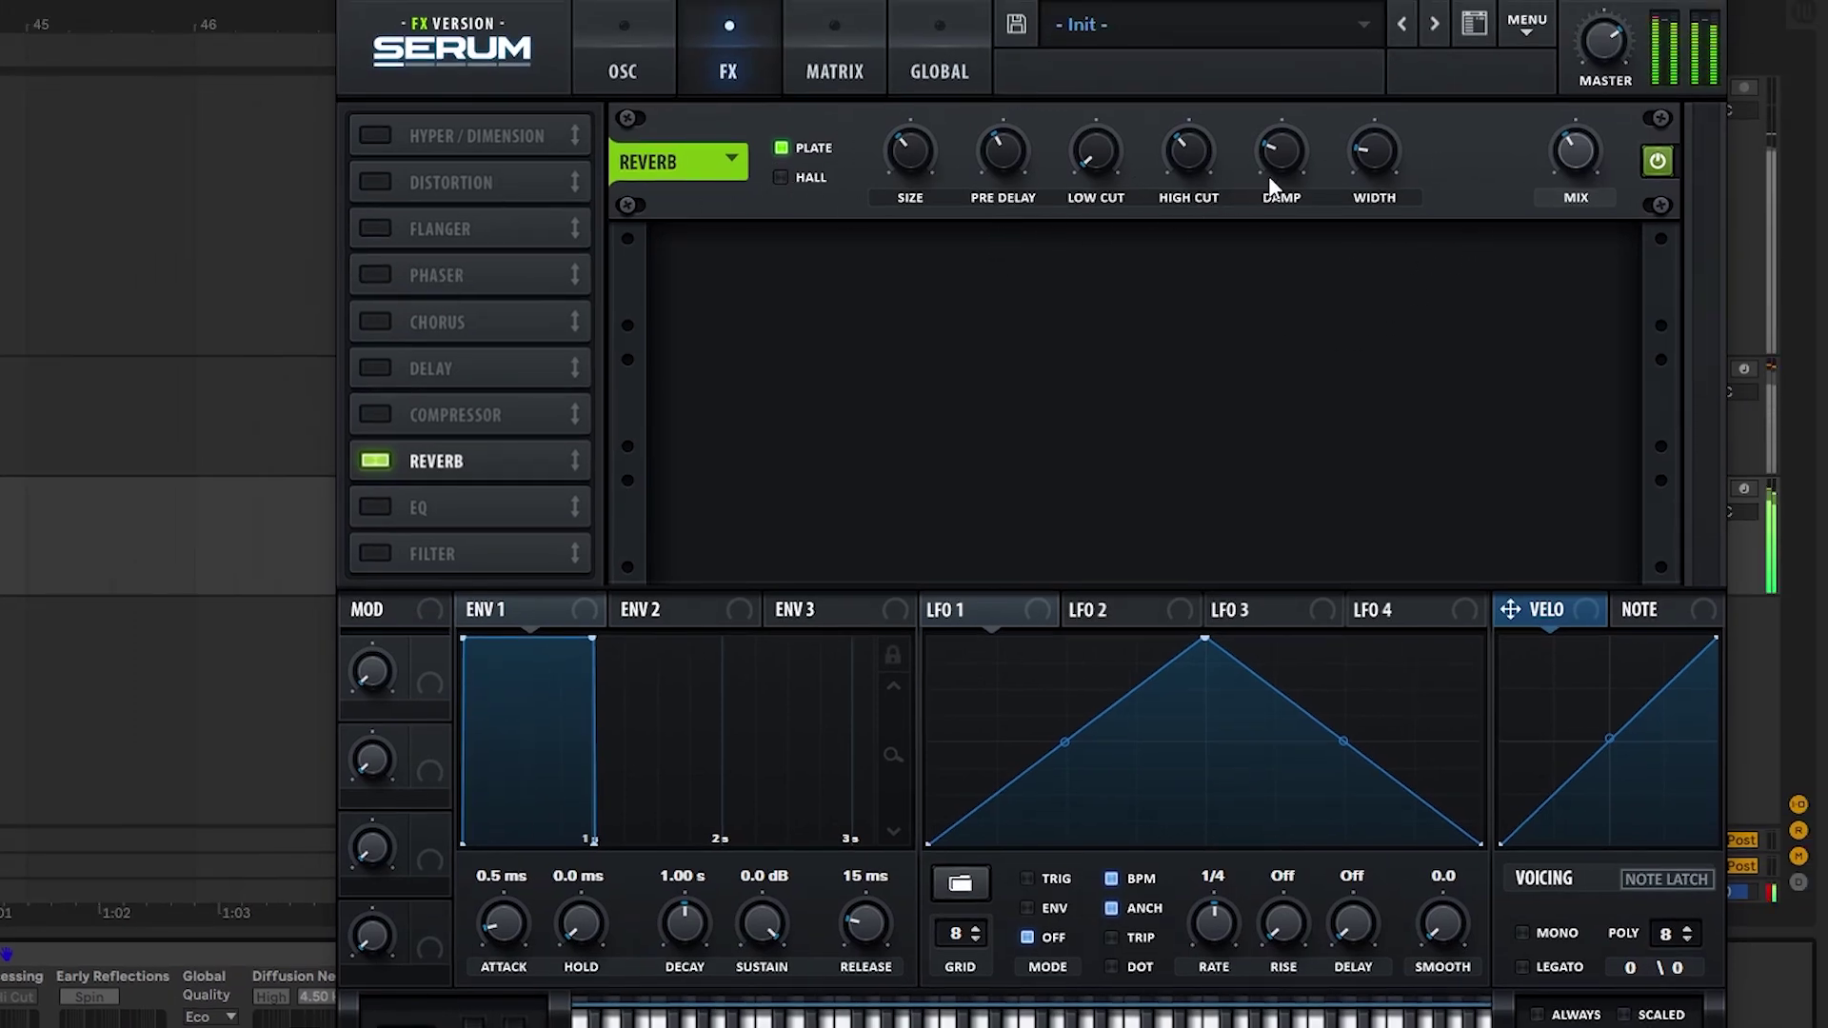
pyautogui.click(1699, 3)
pyautogui.click(1581, 439)
pyautogui.click(1493, 497)
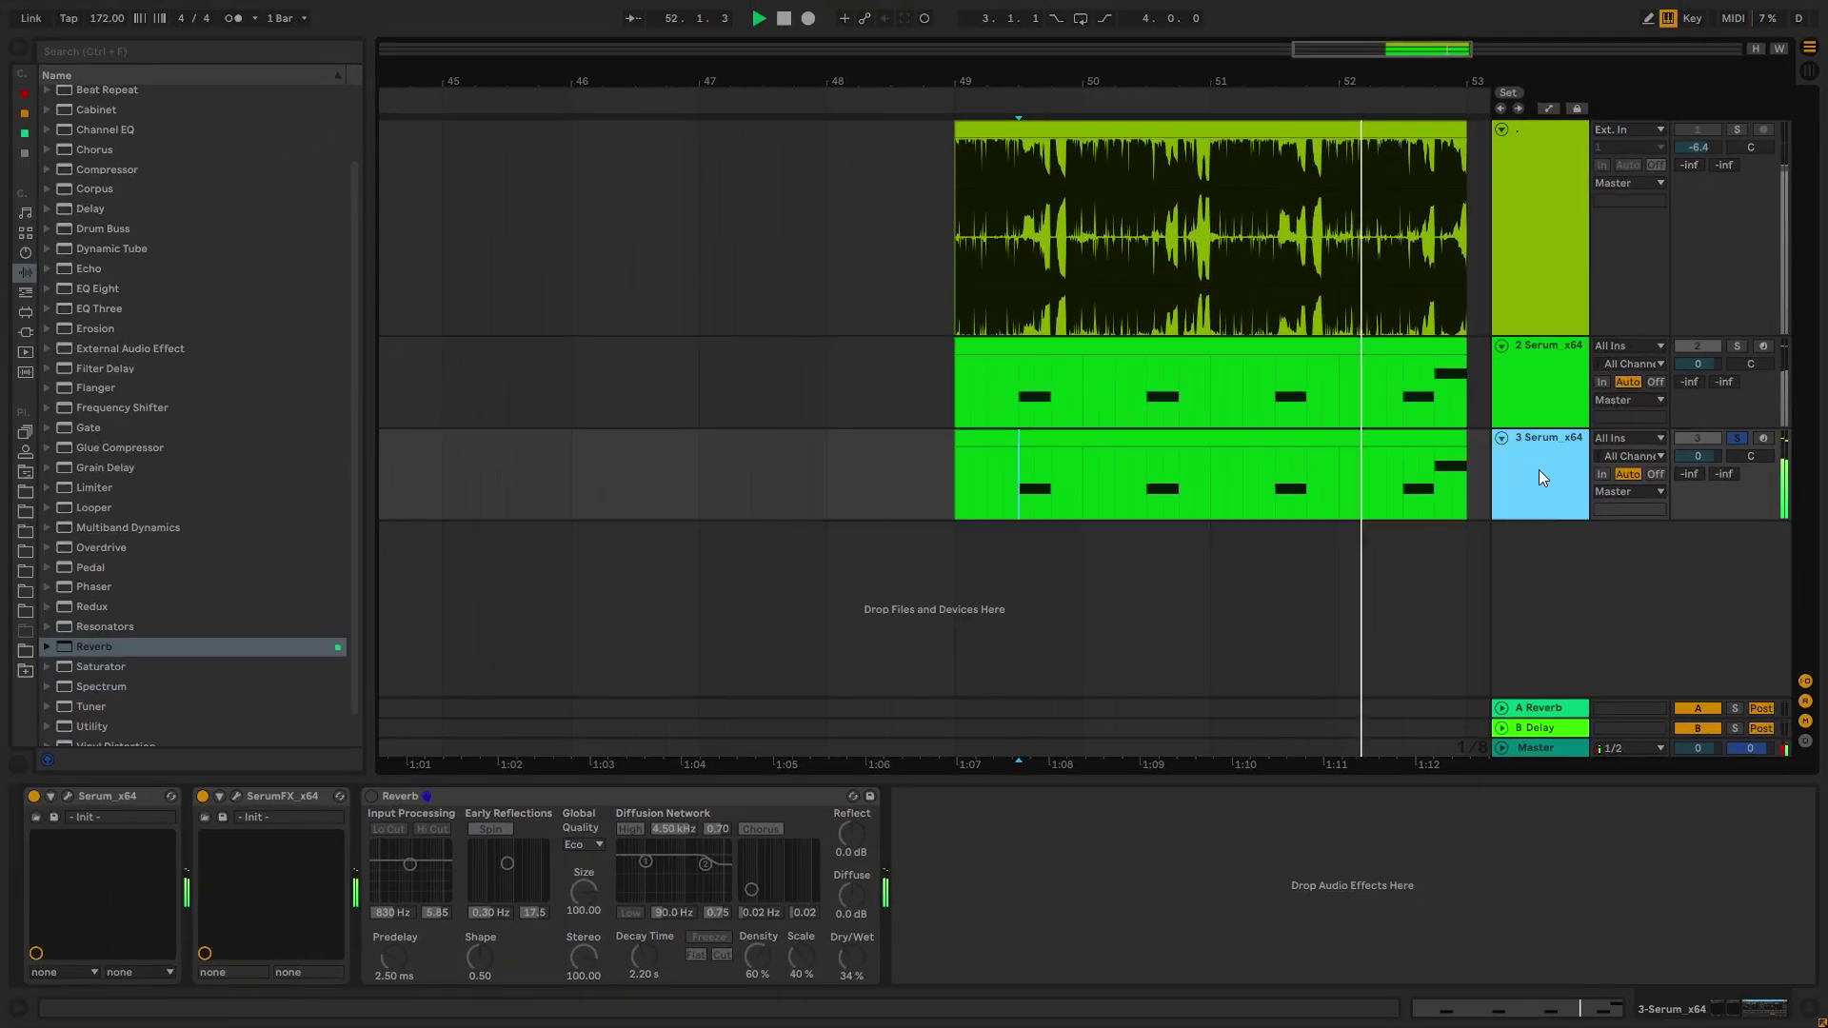
# - Reopen the Serum instrument on track 3, show its effects, and stop playback
pyautogui.click(68, 796)
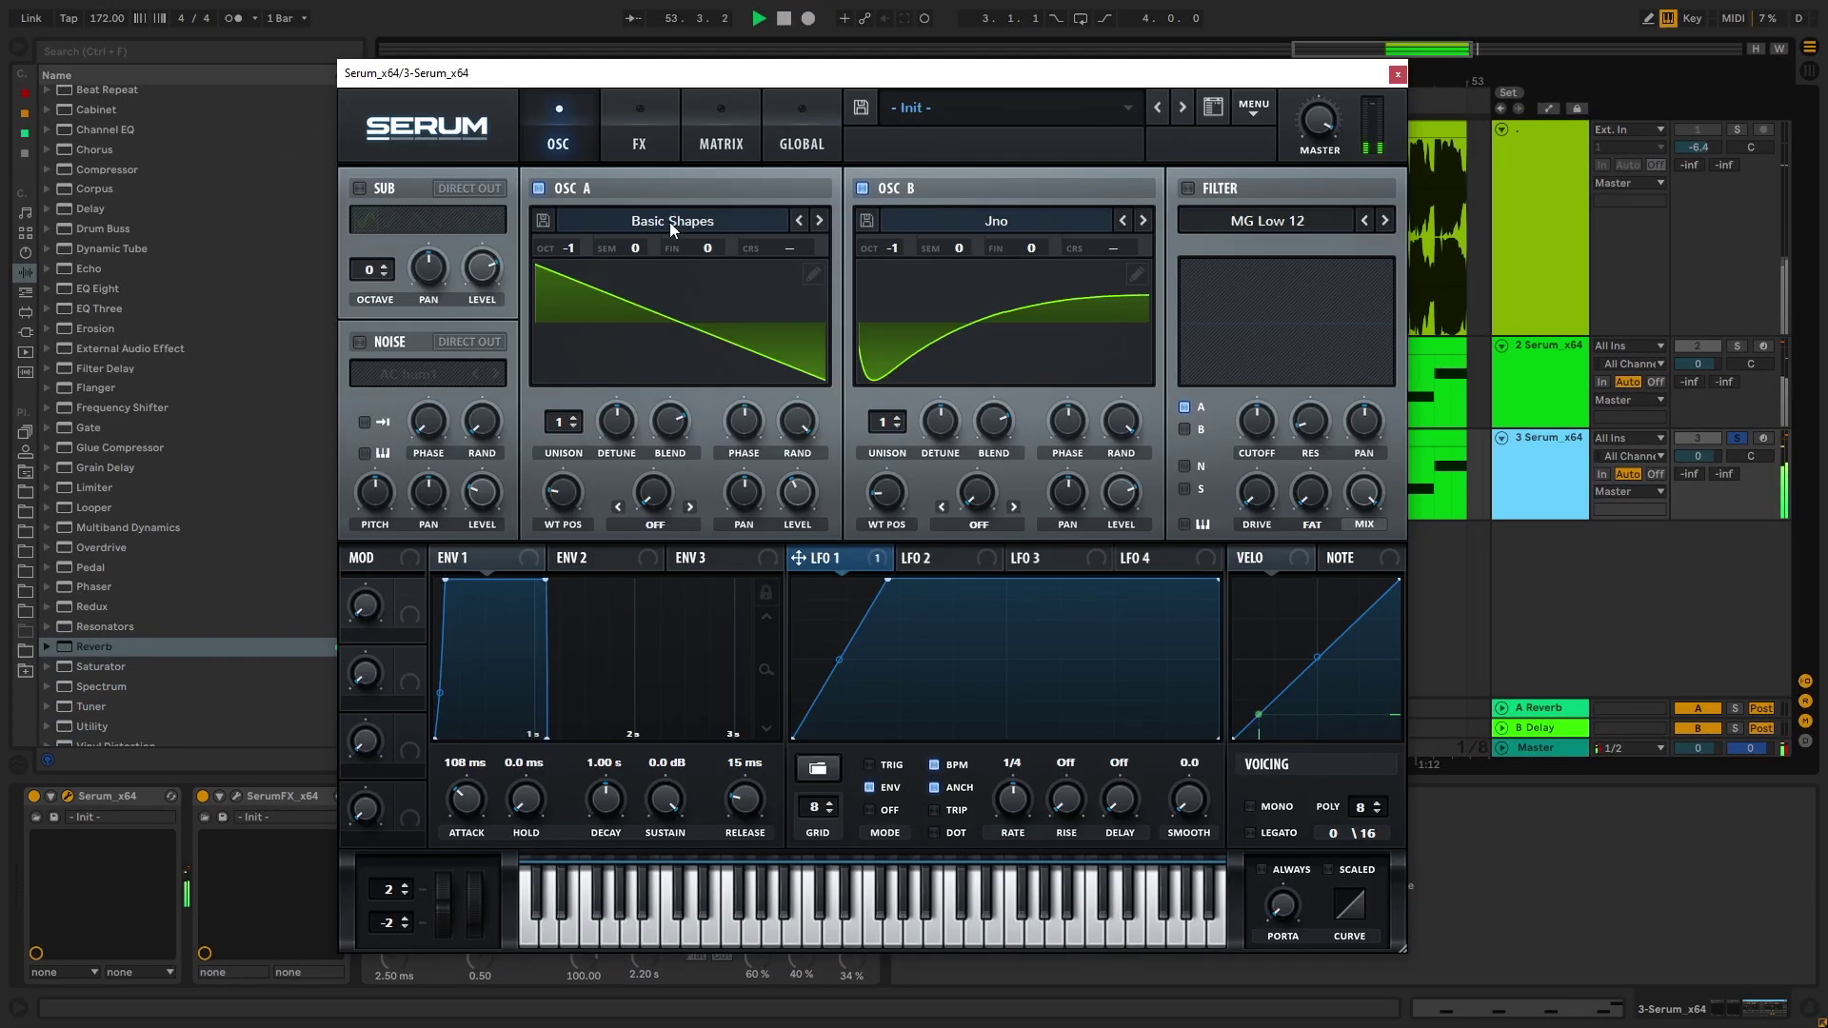
pyautogui.click(638, 142)
pyautogui.press('space')
pyautogui.click(469, 469)
pyautogui.moveTo(767, 483)
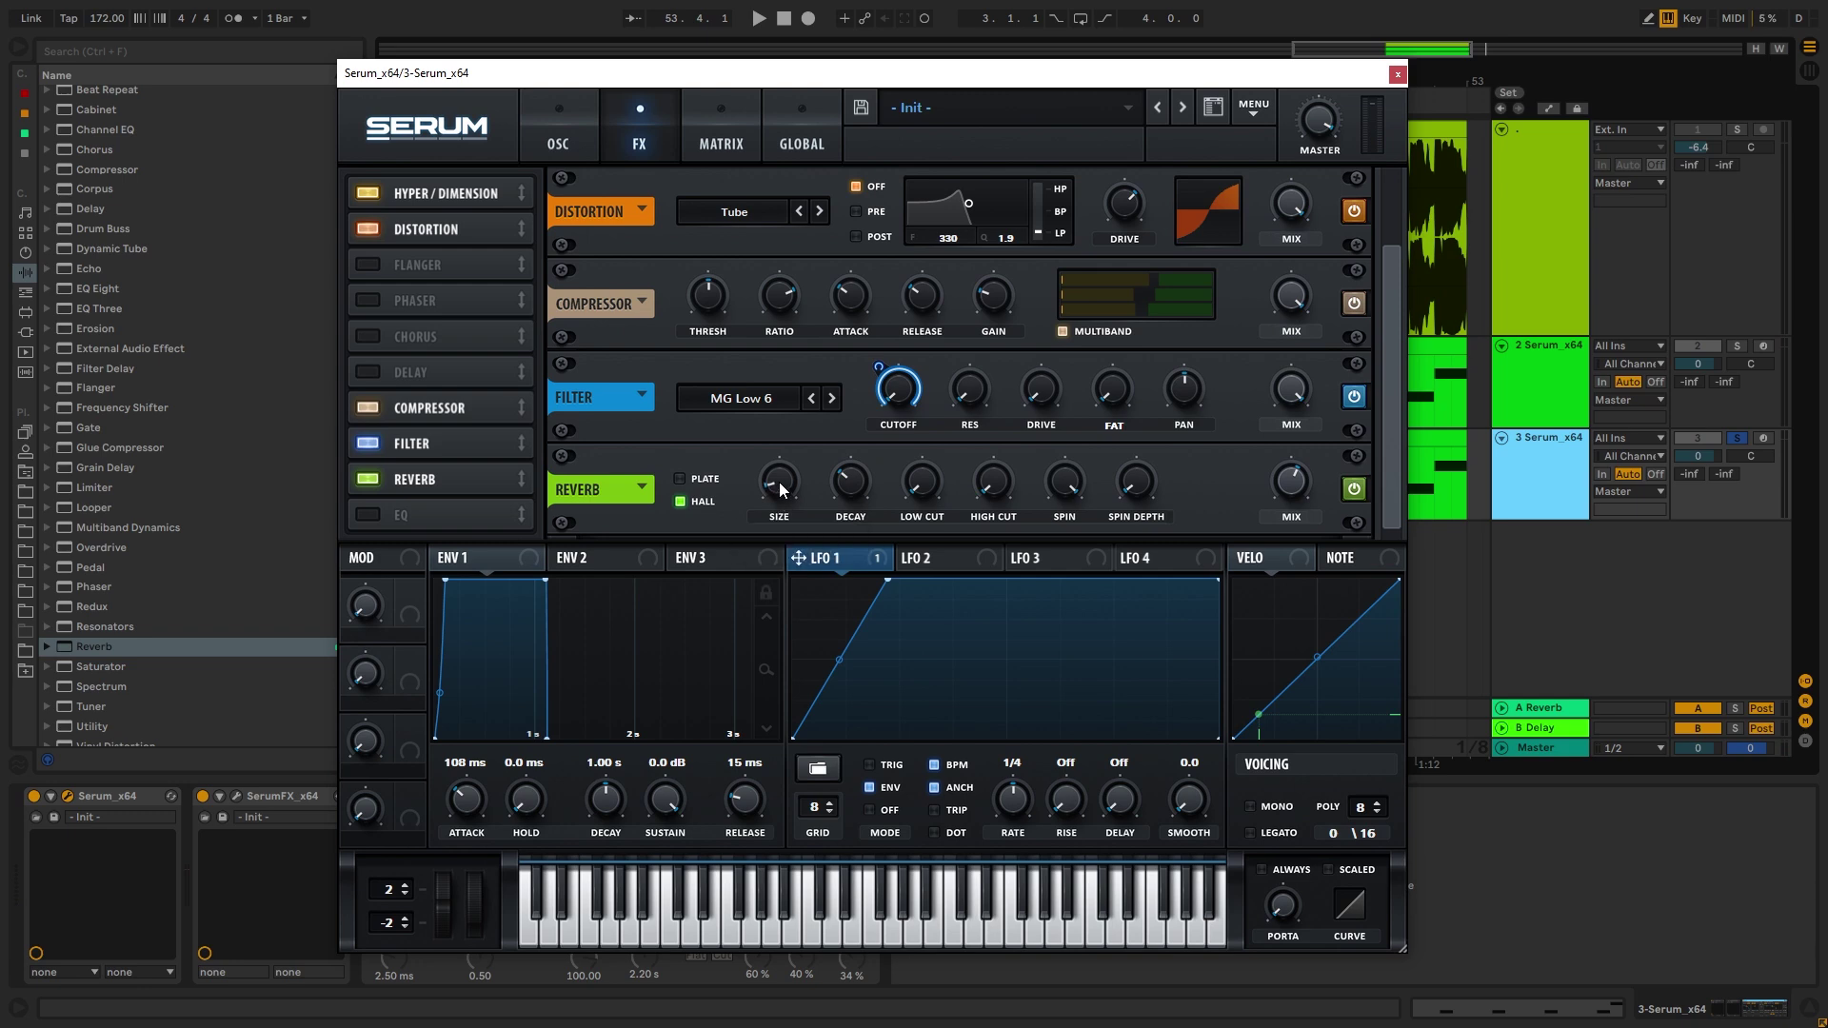
# - Deactivate SerumFX on track 3 and play the loop while raising the Serum reverb's size slightly
pyautogui.click(1540, 414)
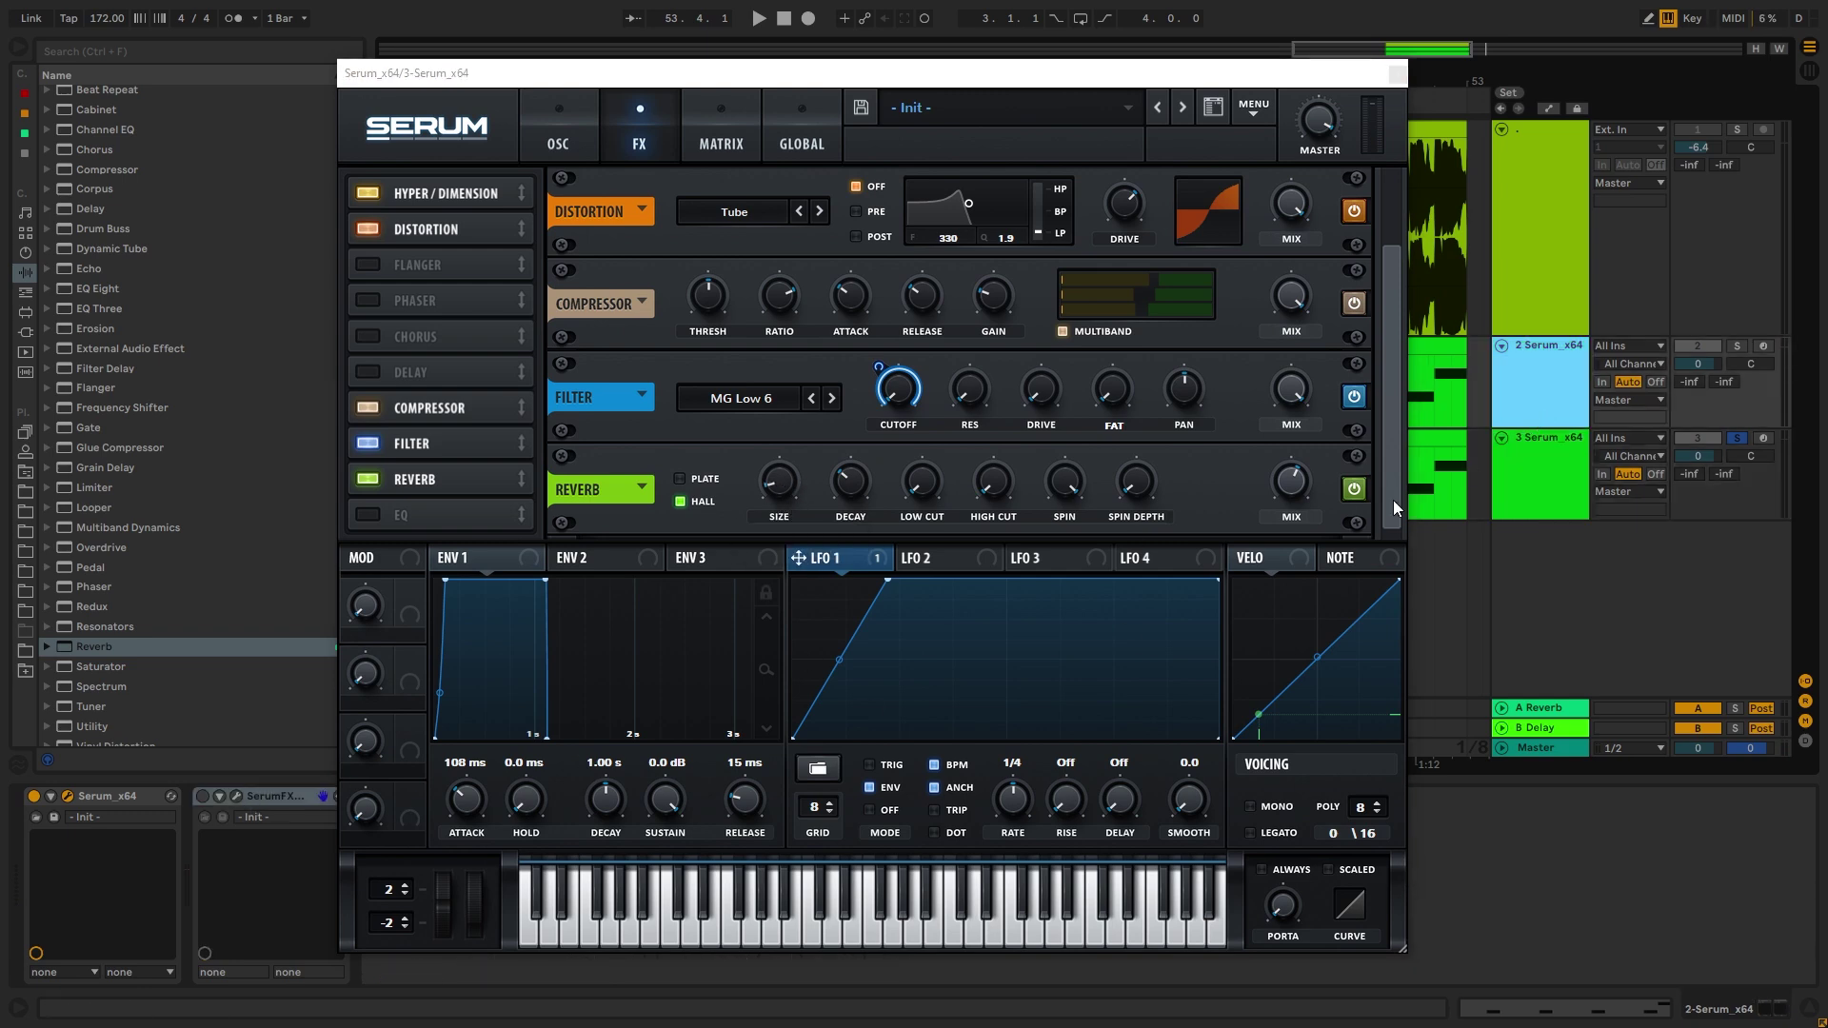
pyautogui.click(1538, 512)
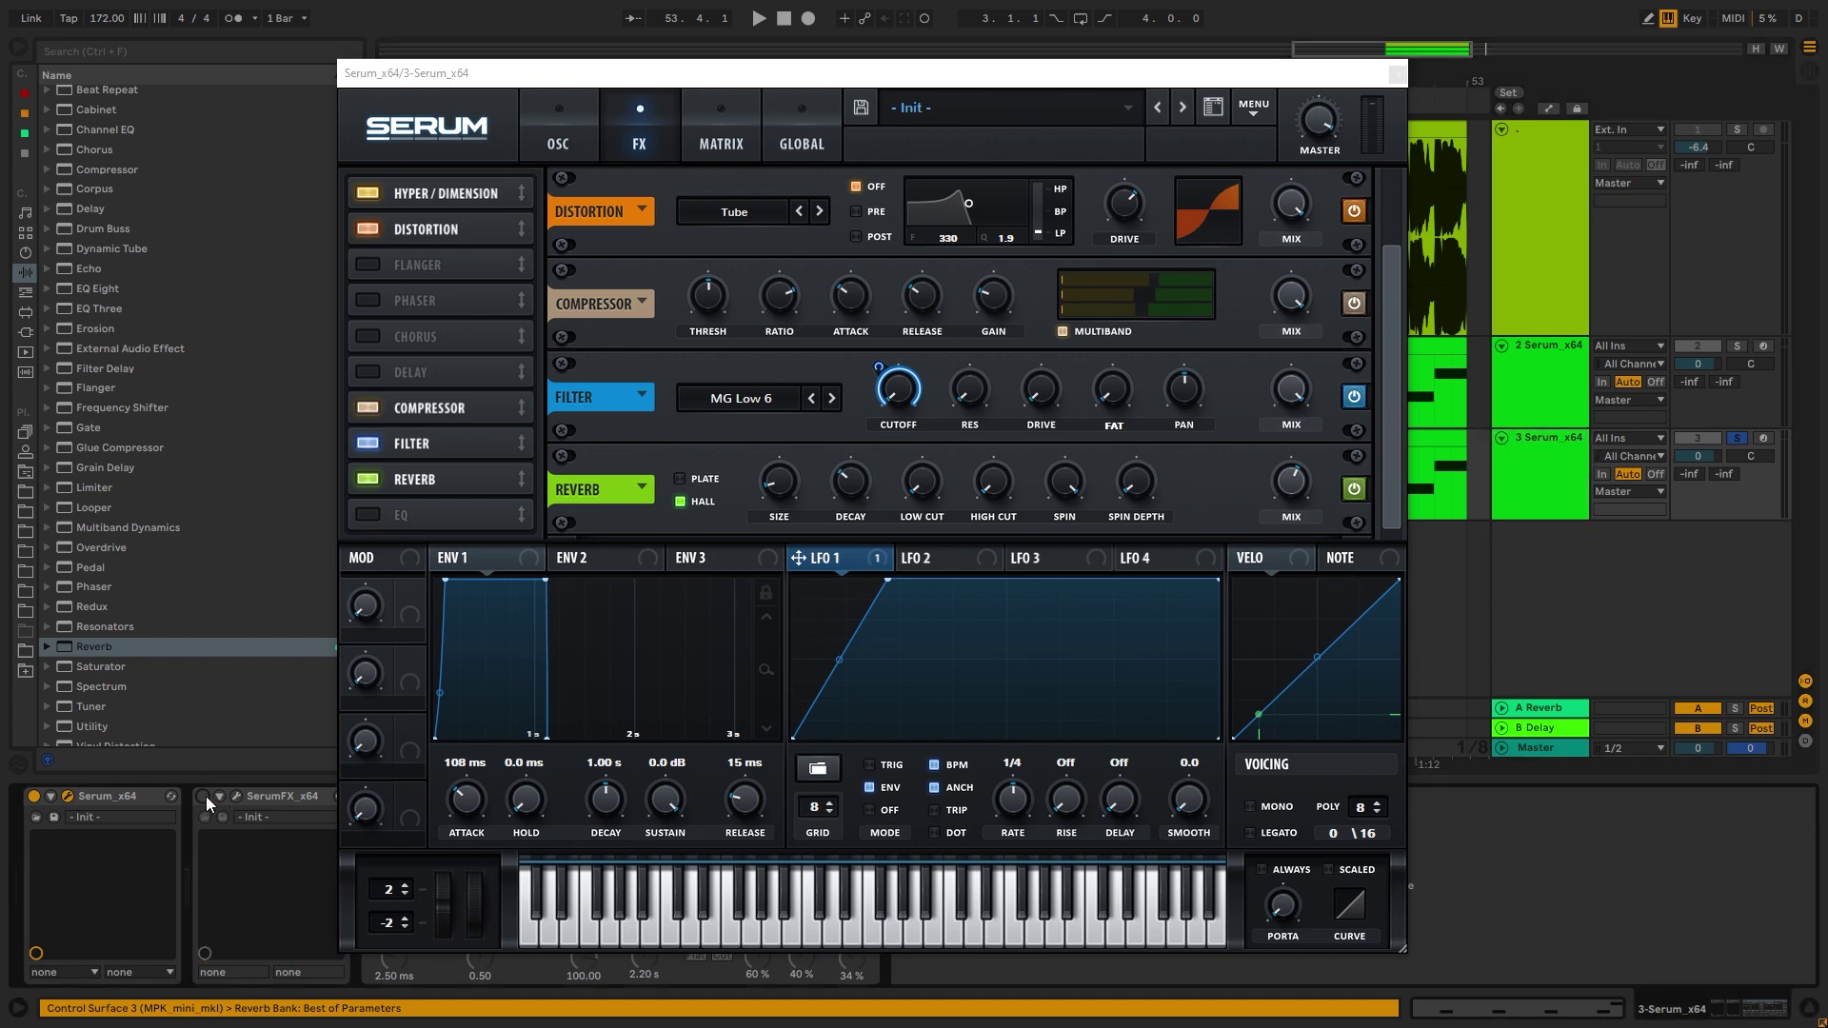
pyautogui.press('space')
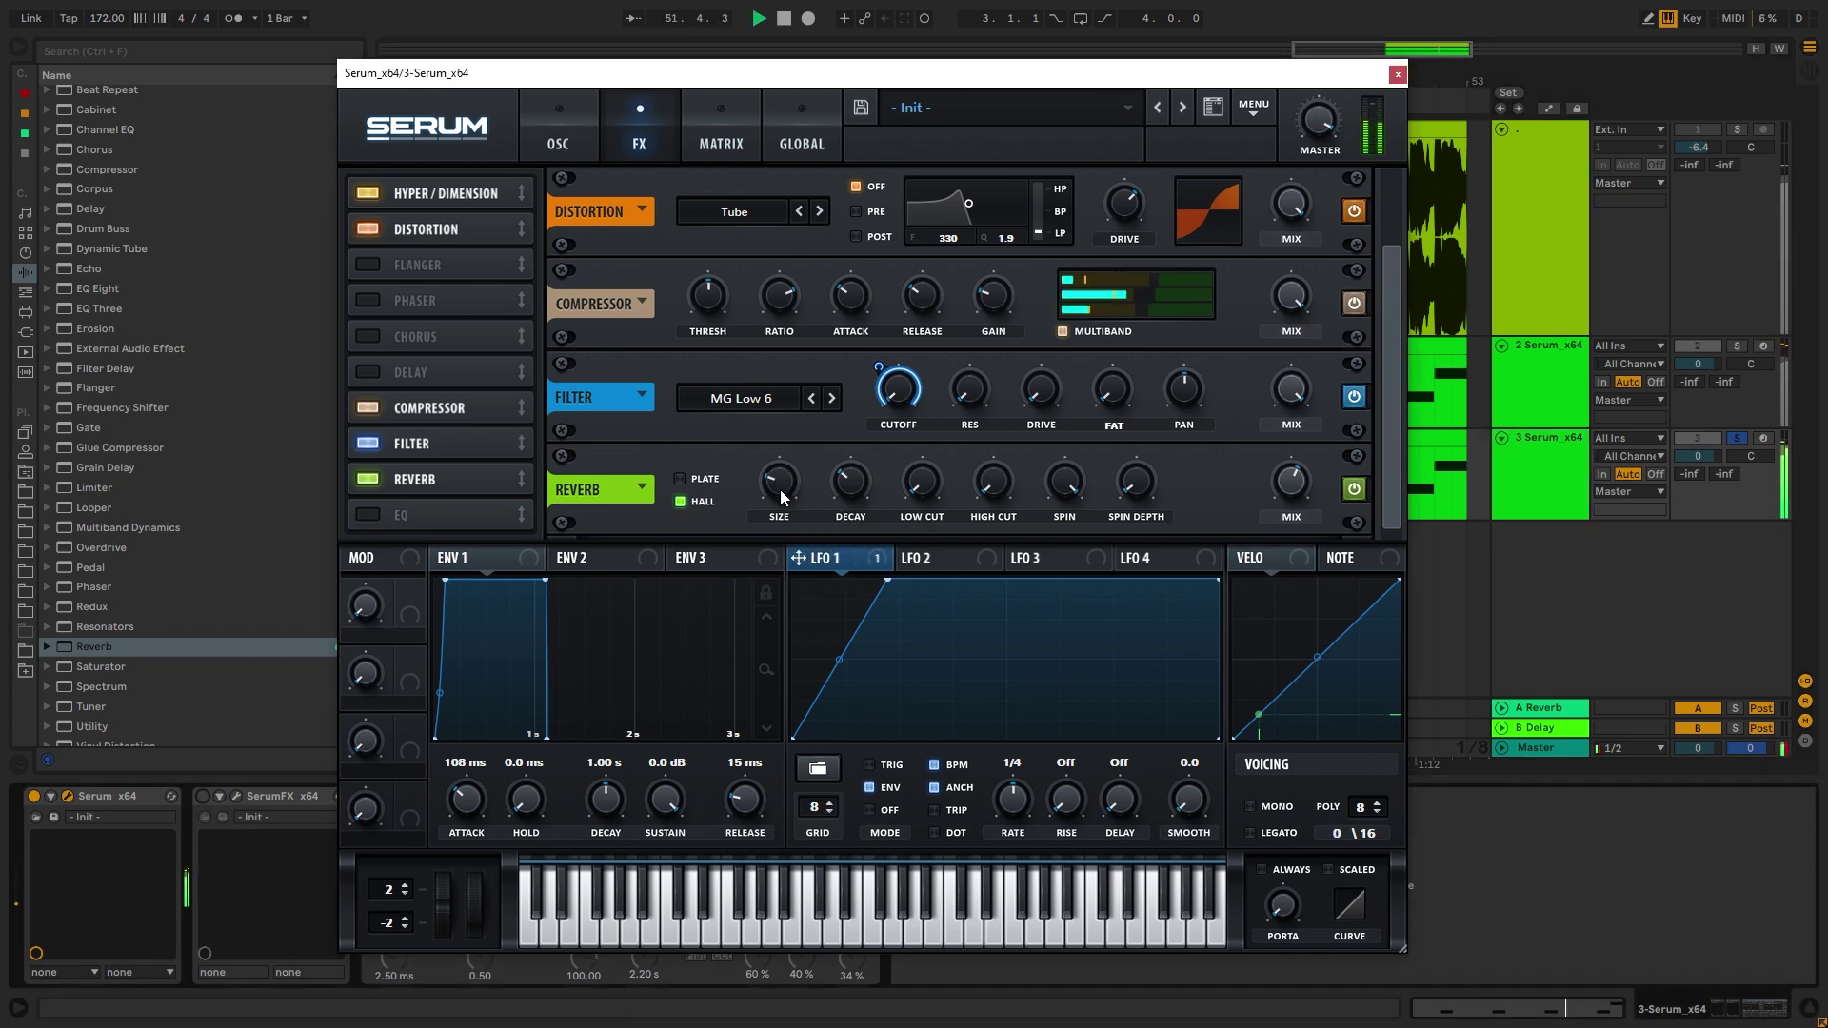
pyautogui.press('space')
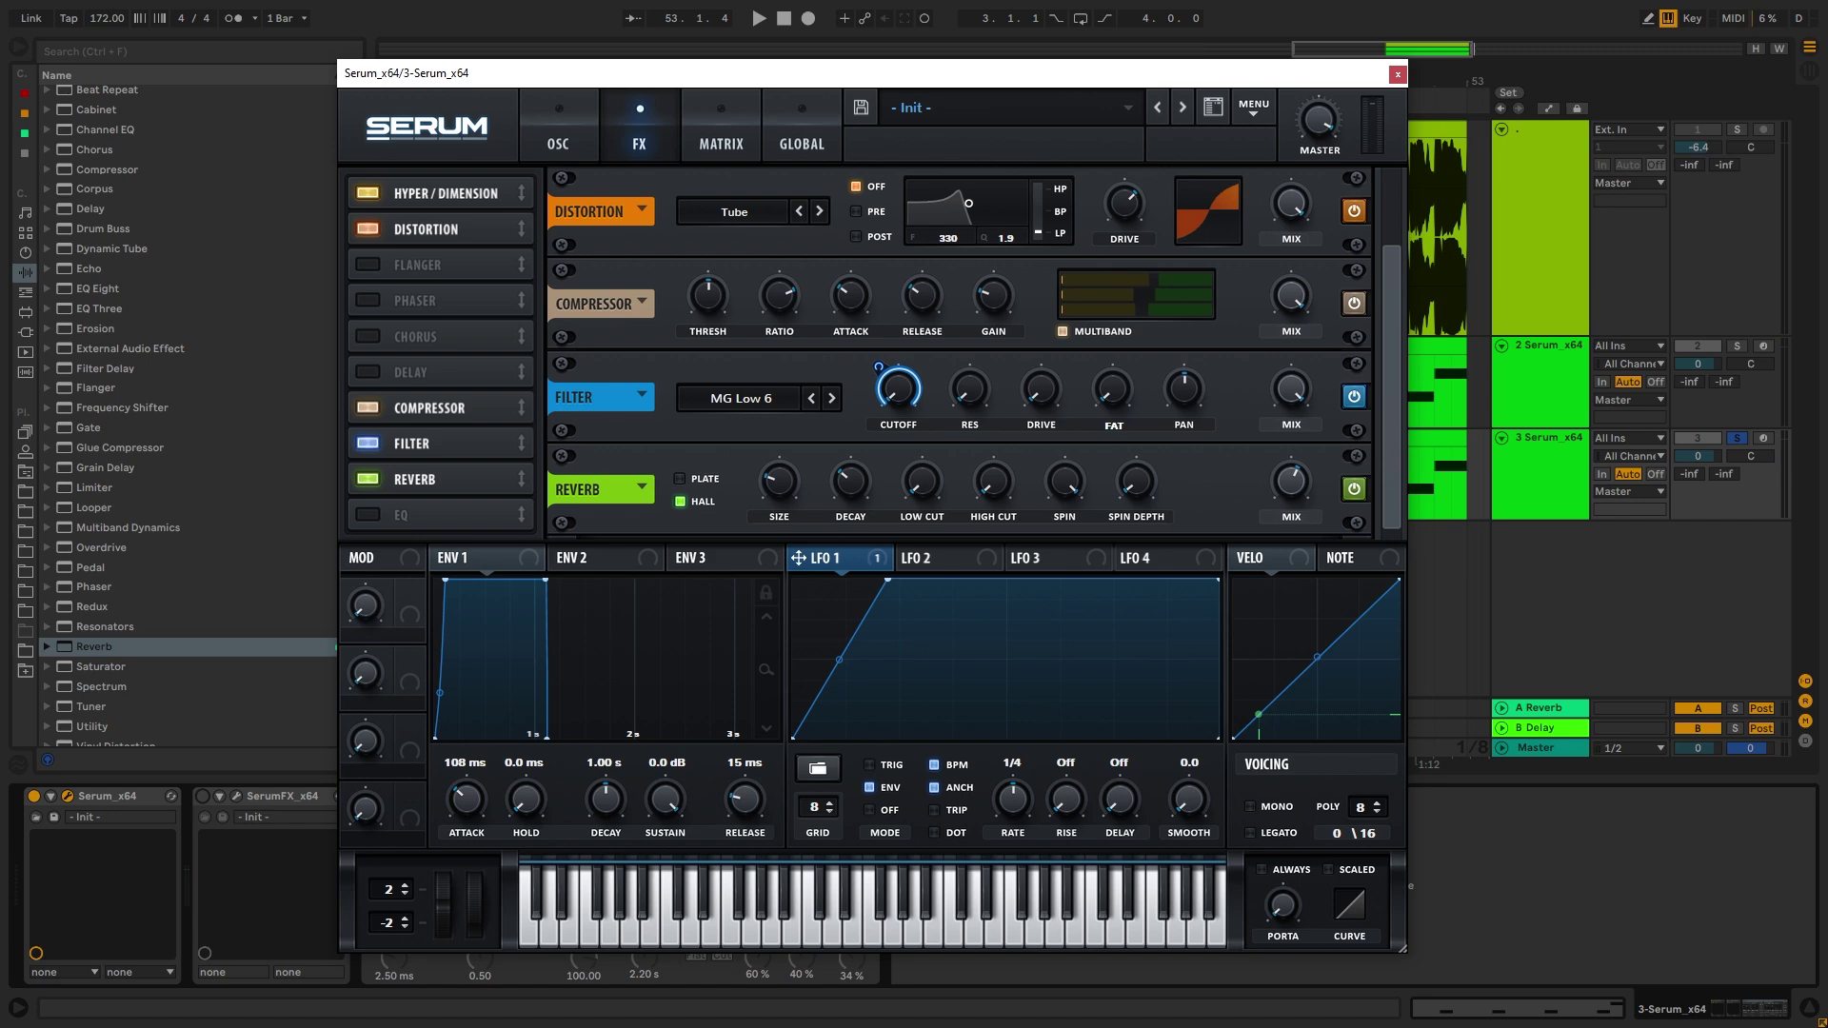
# - Move the Serum window higher over the arrangement and hide the device browser
pyautogui.click(922, 615)
pyautogui.moveTo(1160, 76); pyautogui.dragTo(1209, 43)
pyautogui.moveTo(1473, 82); pyautogui.dragTo(1385, 86)
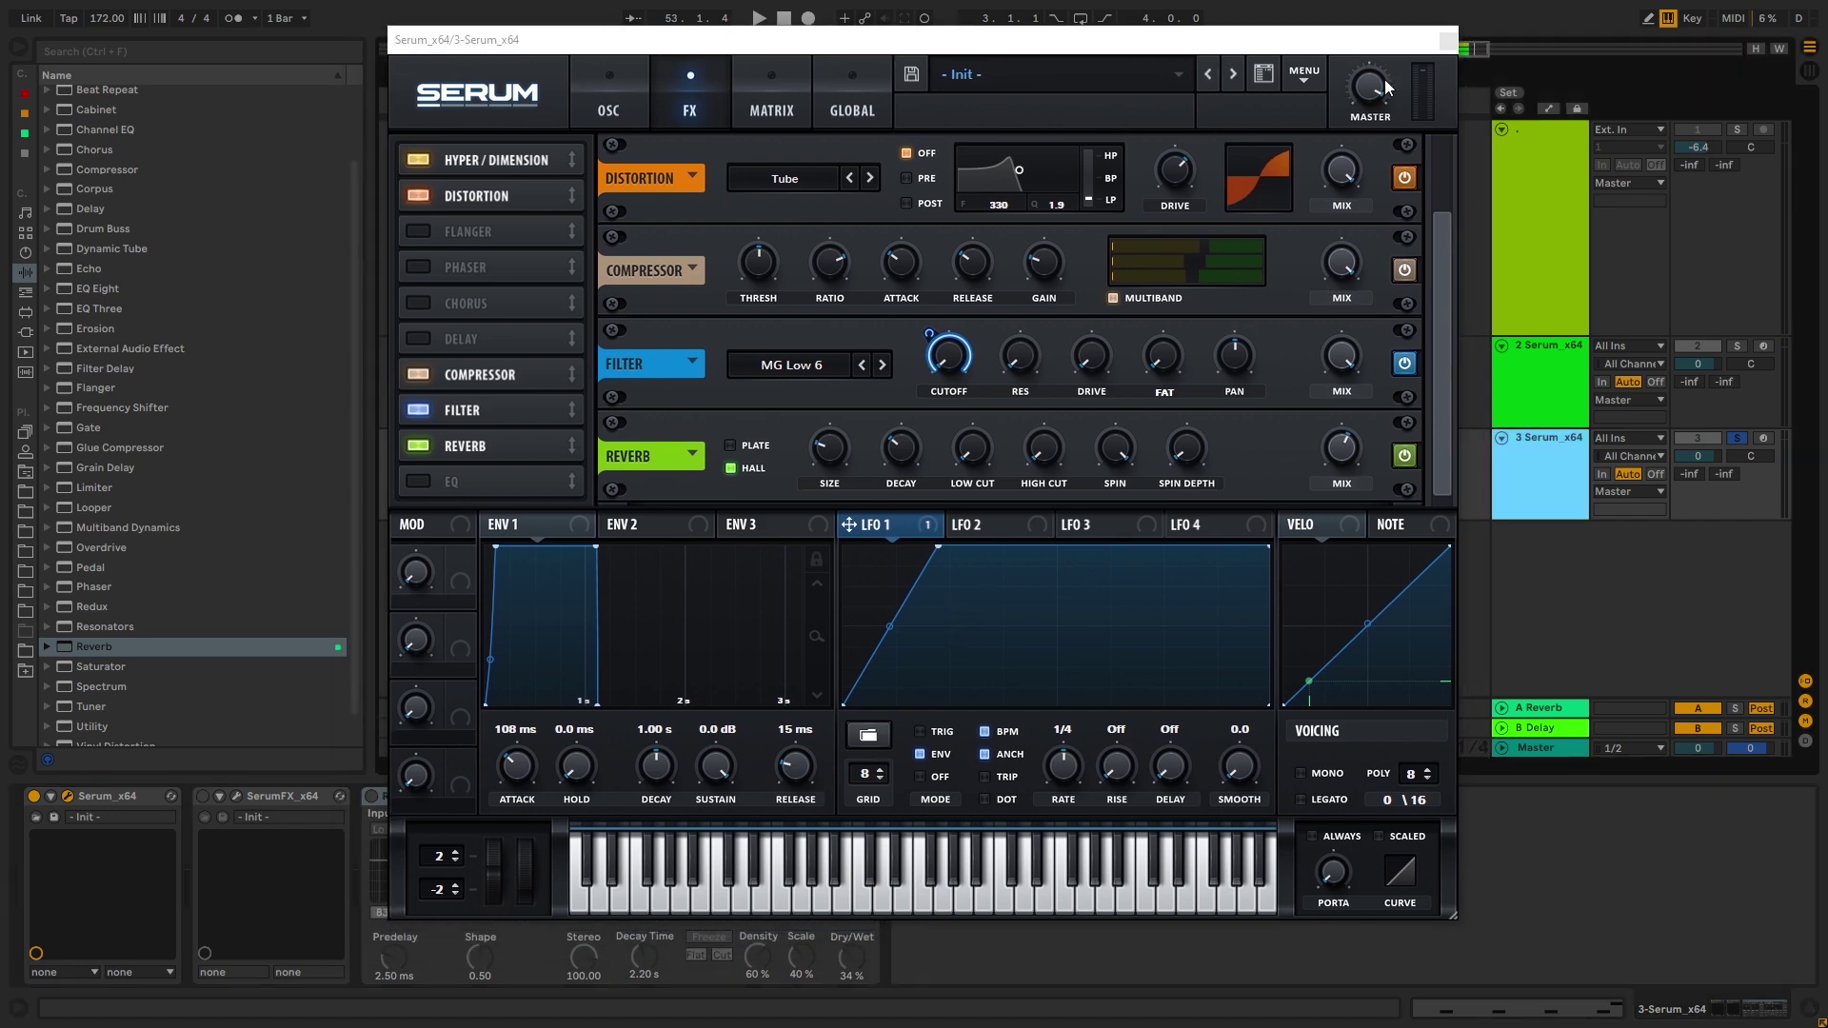
pyautogui.click(20, 45)
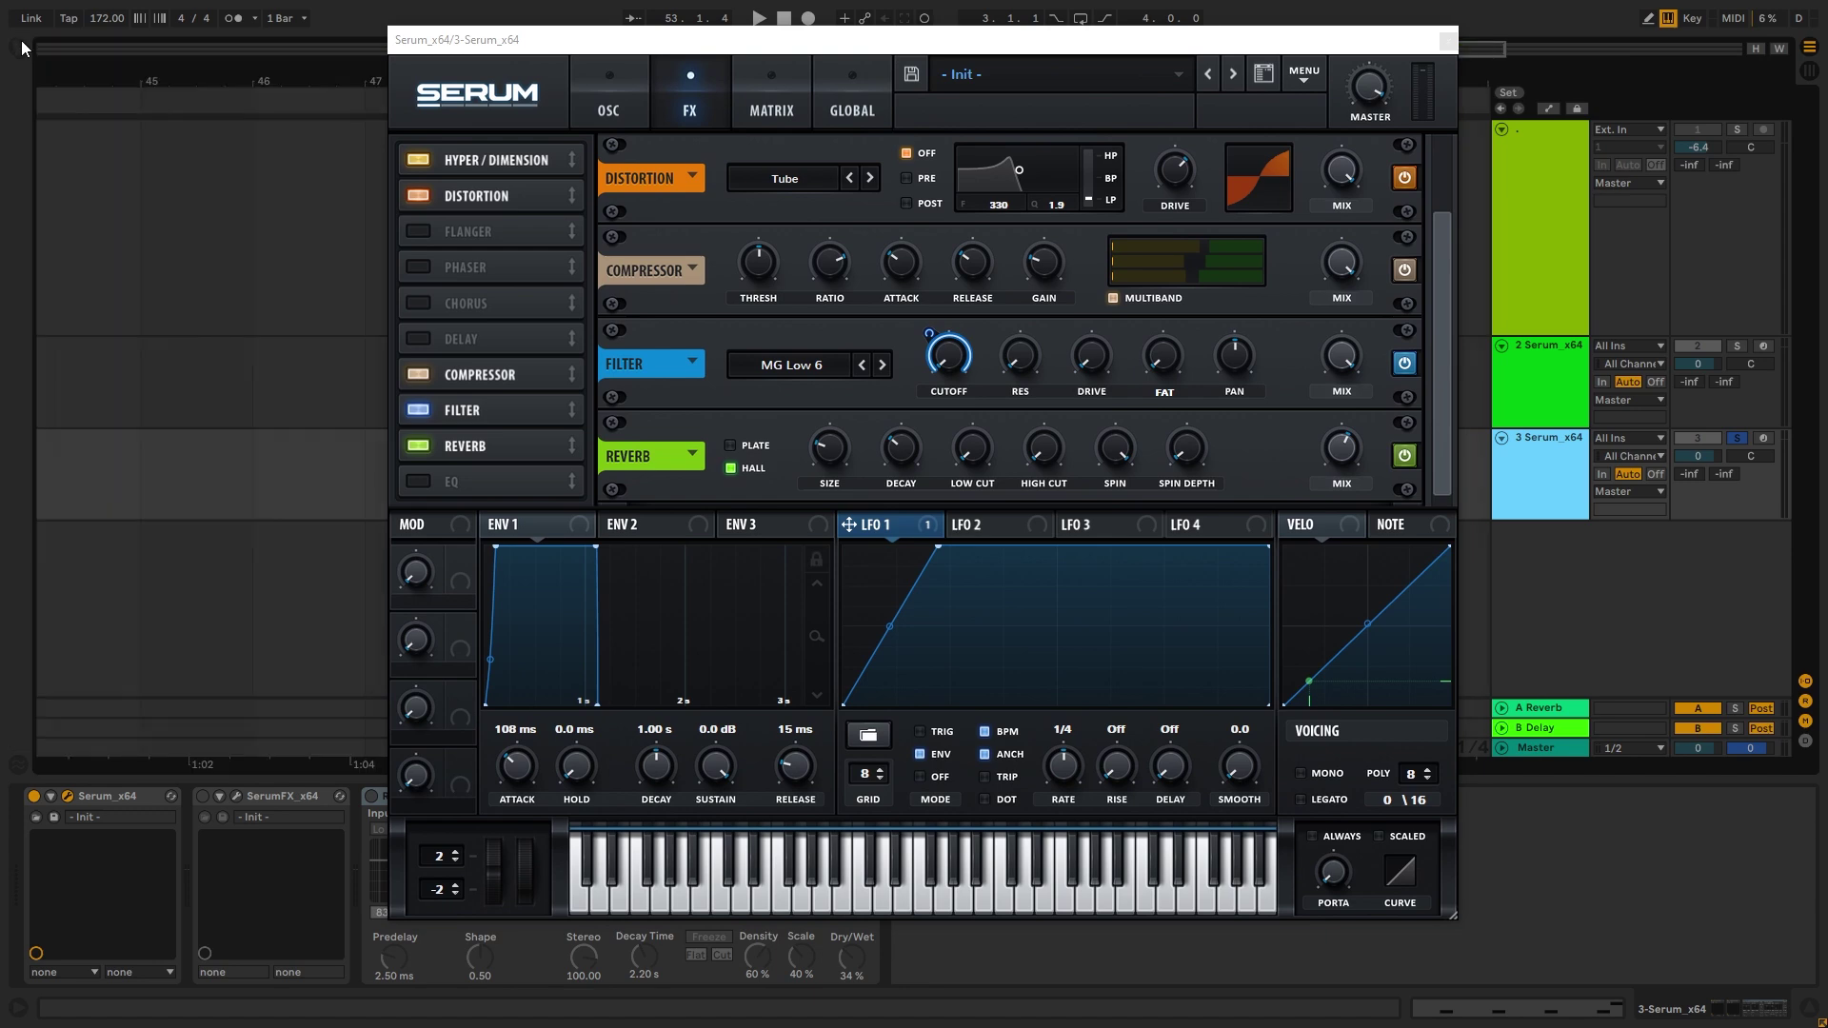